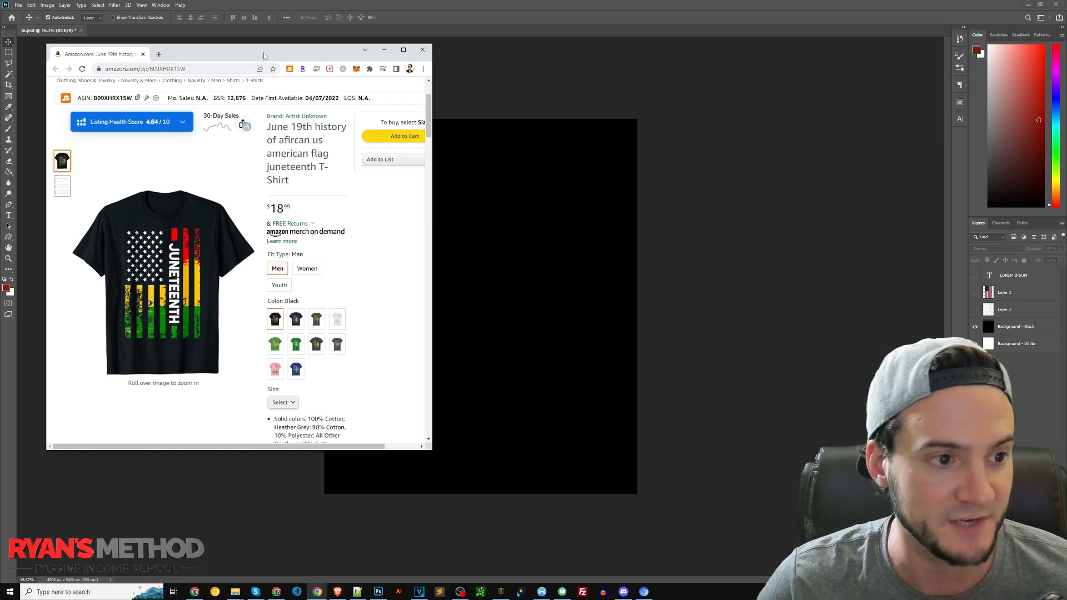
# Step: Review the vertical American flag download page in the browser and preview the distressed flag on Layer 2 in Photoshop
pyautogui.moveTo(264, 56); pyautogui.dragTo(1, 106)
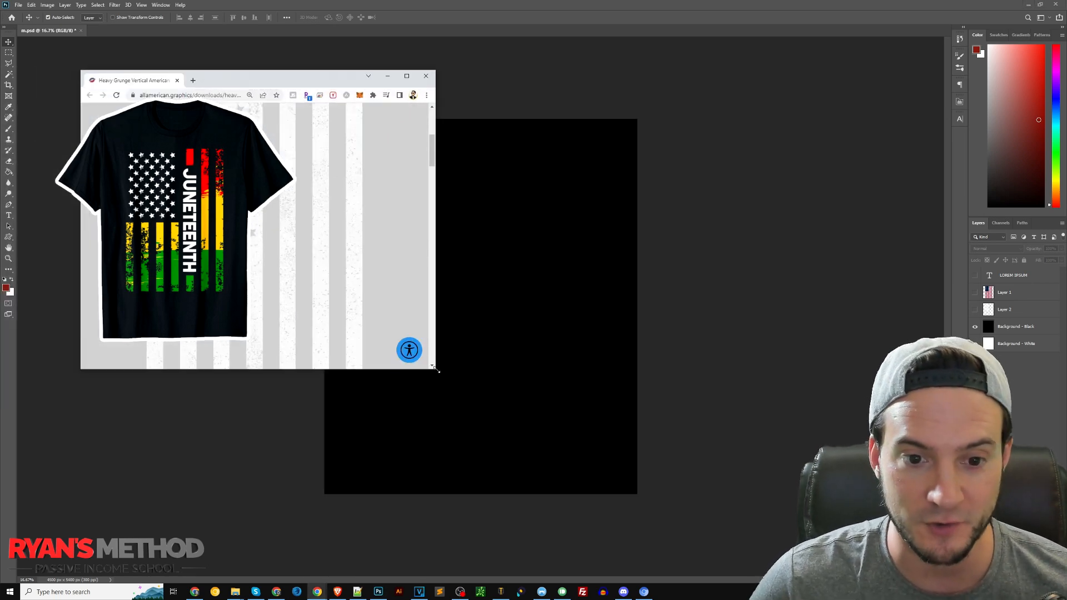
pyautogui.moveTo(436, 371); pyautogui.dragTo(442, 521)
pyautogui.scroll(5, 362, 362)
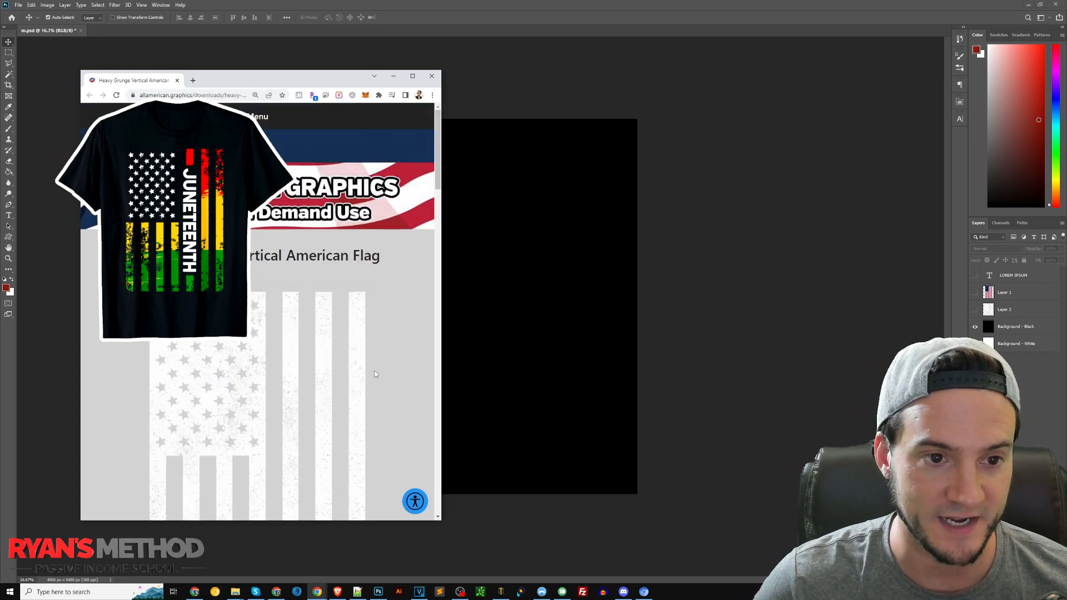
pyautogui.scroll(-5, 363, 362)
pyautogui.scroll(-5, 356, 352)
pyautogui.scroll(10, 333, 278)
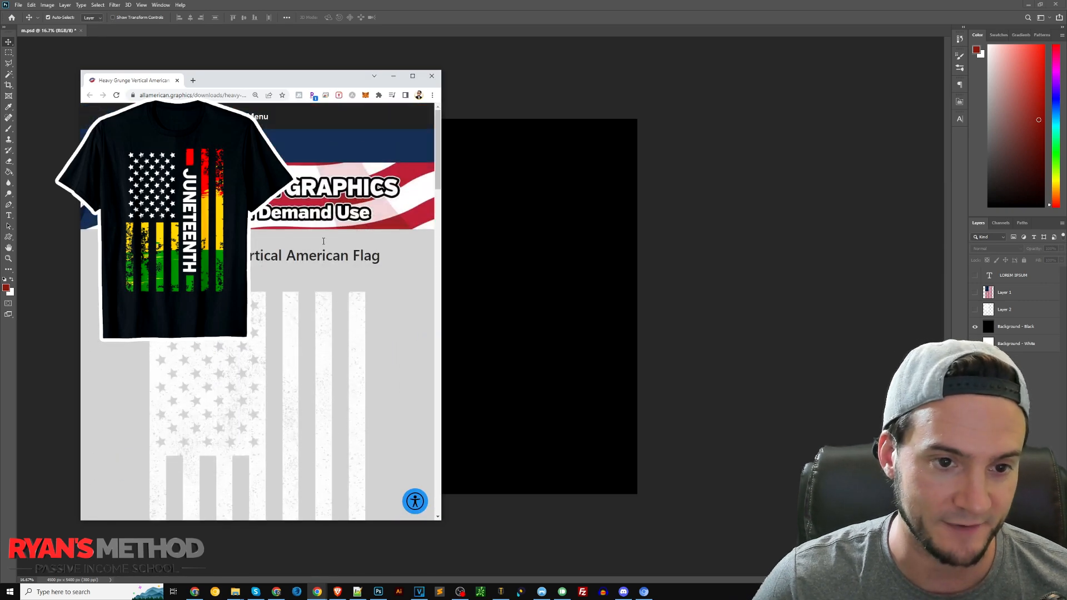
pyautogui.moveTo(146, 85); pyautogui.dragTo(0, 97)
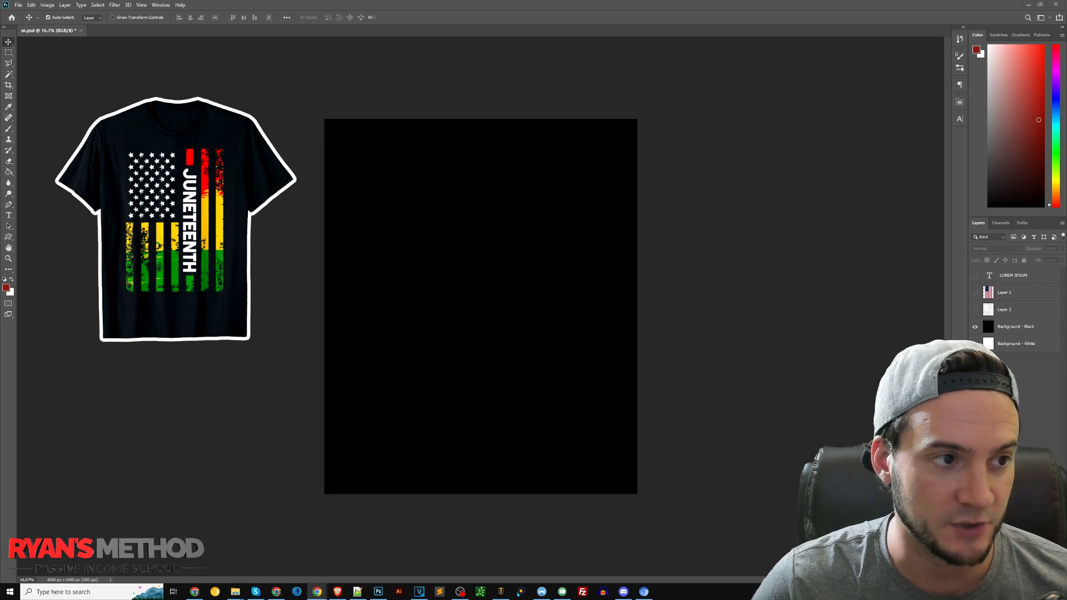
pyautogui.click(975, 309)
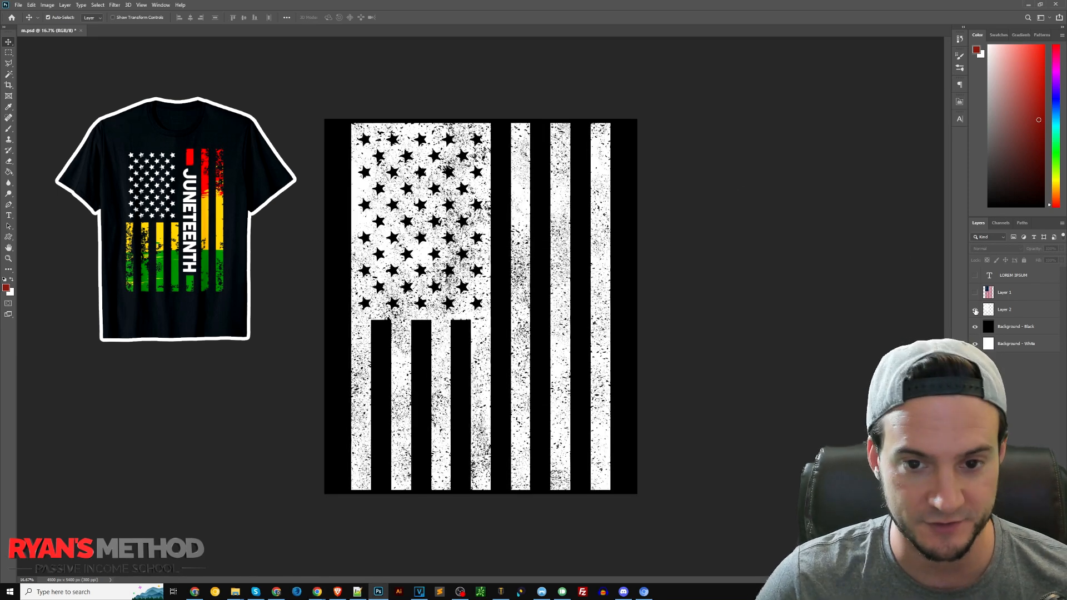
pyautogui.click(974, 310)
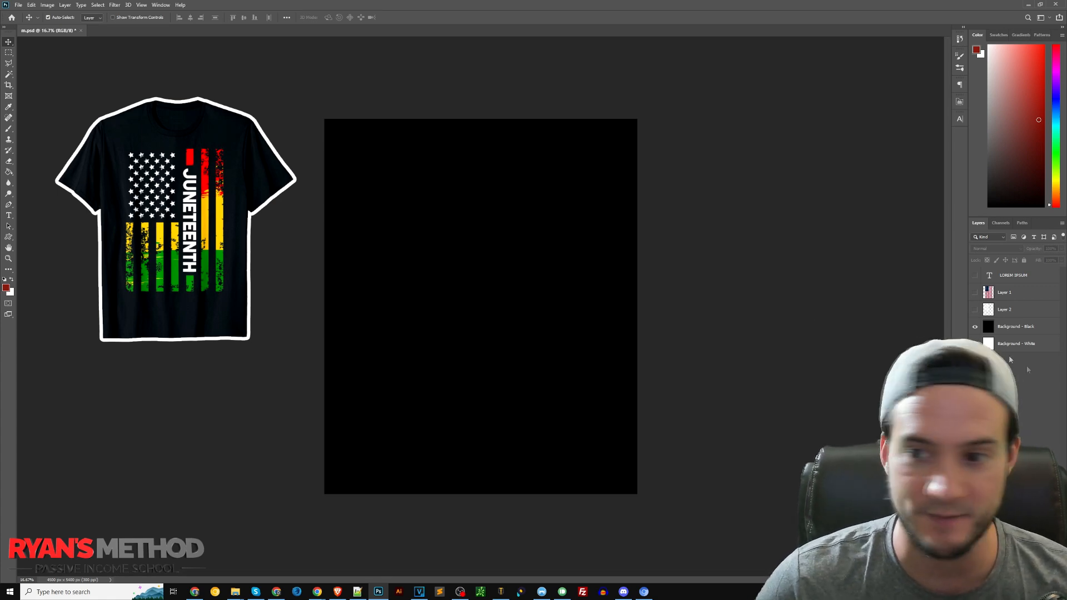
# Step: Draw a tall, narrow white vertical stripe near the canvas's right edge on a new layer above the black background
pyautogui.click(1005, 324)
pyautogui.hotkey('ctrl', 'shift', 'alt', 'n')
pyautogui.click(9, 53)
pyautogui.click(11, 280)
pyautogui.moveTo(549, 134); pyautogui.dragTo(577, 485)
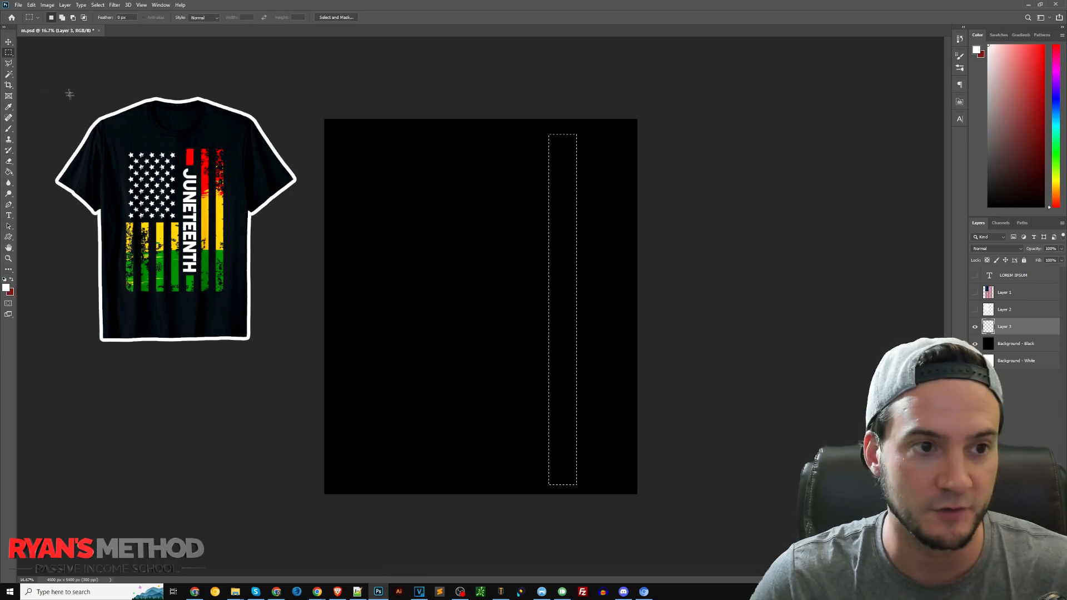
pyautogui.hotkey('ctrl', 'd')
pyautogui.moveTo(593, 133); pyautogui.dragTo(608, 492)
pyautogui.press('g')
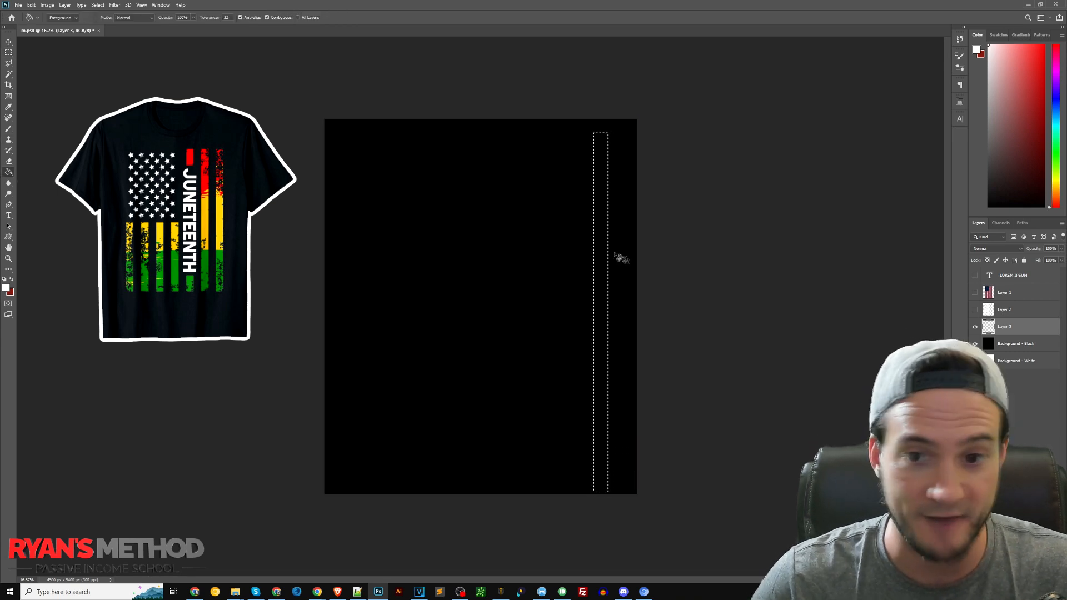
pyautogui.hotkey('alt', 'BackSpace')
pyautogui.hotkey('ctrl', 'd')
# Step: Duplicate the white stripe layer and place the copy to the left, leaving about one stripe width between them
pyautogui.rightClick(1003, 333)
pyautogui.click(912, 275)
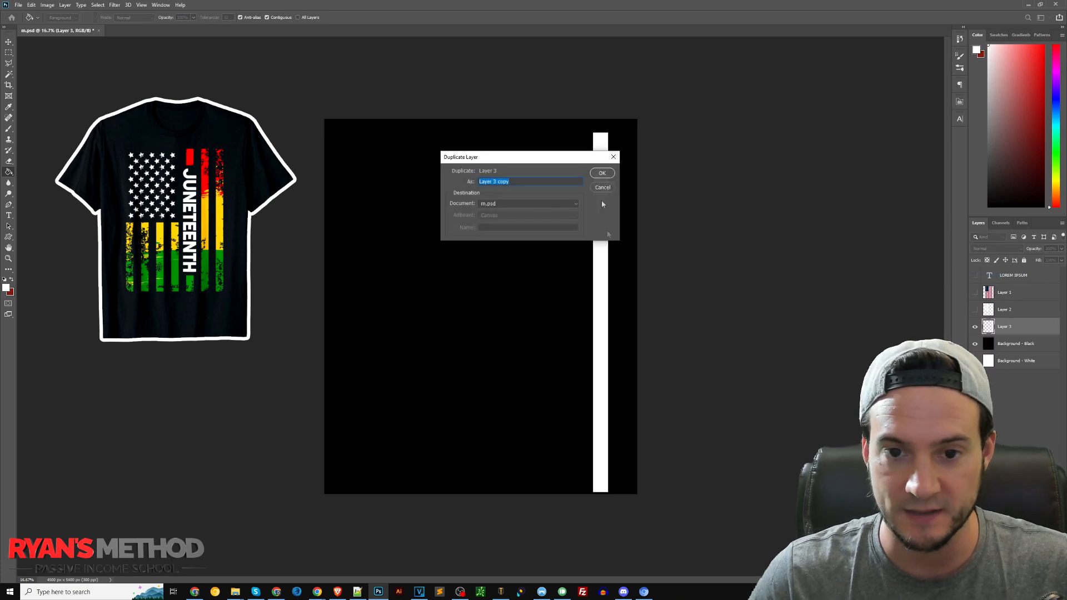
pyautogui.click(602, 172)
pyautogui.press('v')
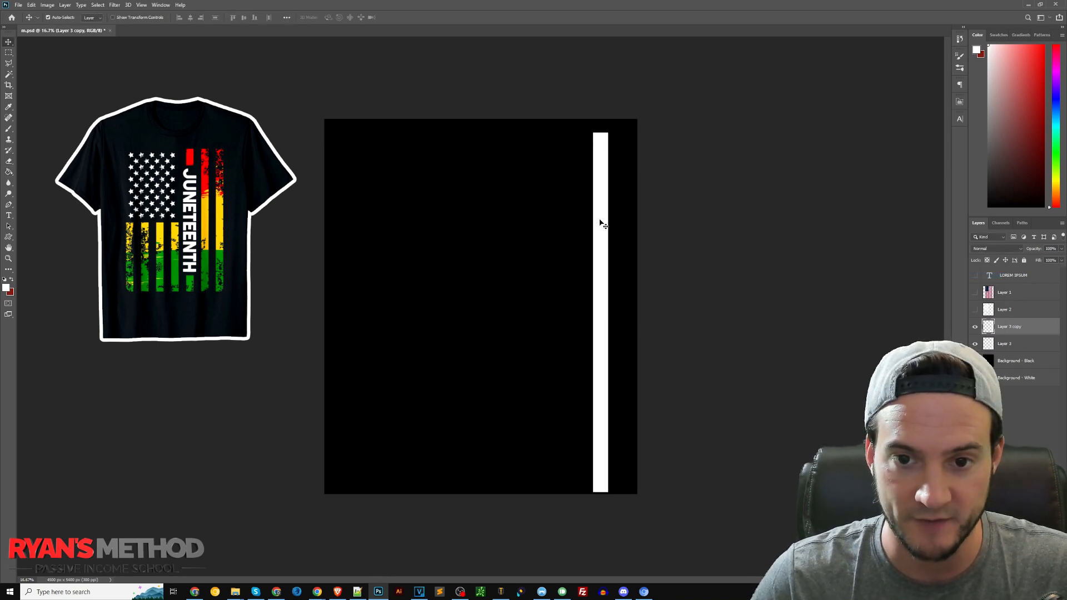
pyautogui.moveTo(602, 225); pyautogui.dragTo(573, 223)
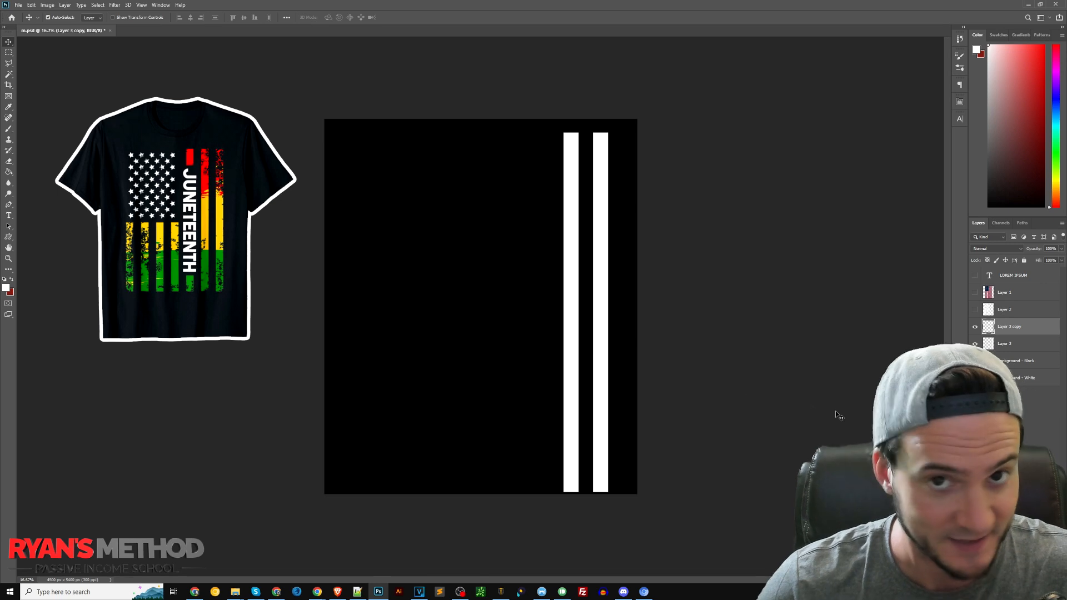
# Step: Duplicate both white stripes together and position the copied pair left of the originals with matching spacing
pyautogui.keyDown('shift'); pyautogui.click(1005, 344); pyautogui.keyUp('shift')
pyautogui.rightClick(1006, 345)
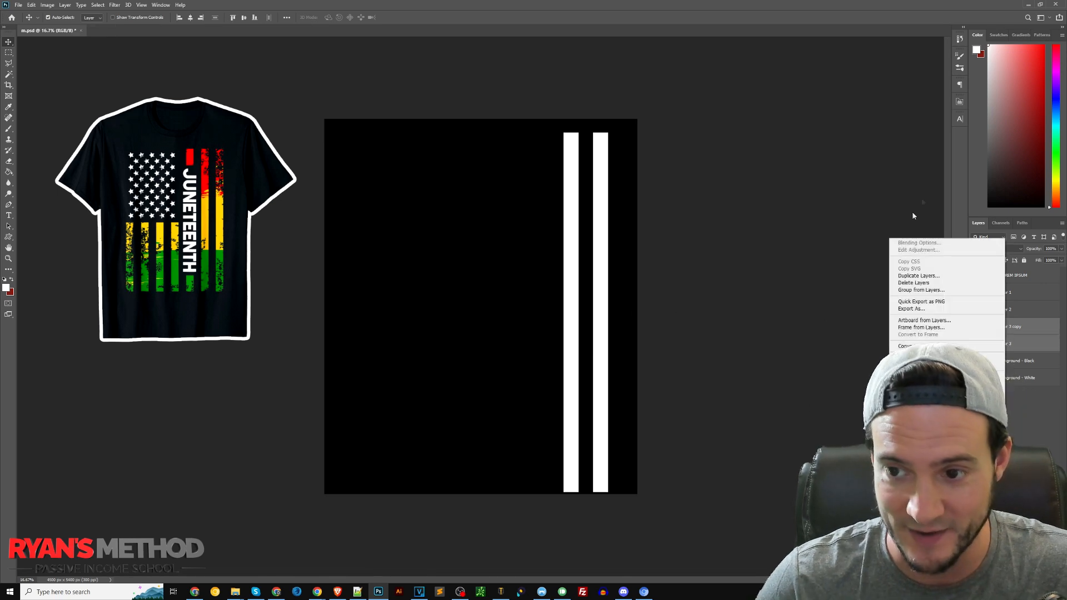
pyautogui.click(912, 275)
pyautogui.click(600, 175)
pyautogui.hotkey('ctrl', 't')
pyautogui.moveTo(571, 245); pyautogui.dragTo(517, 245)
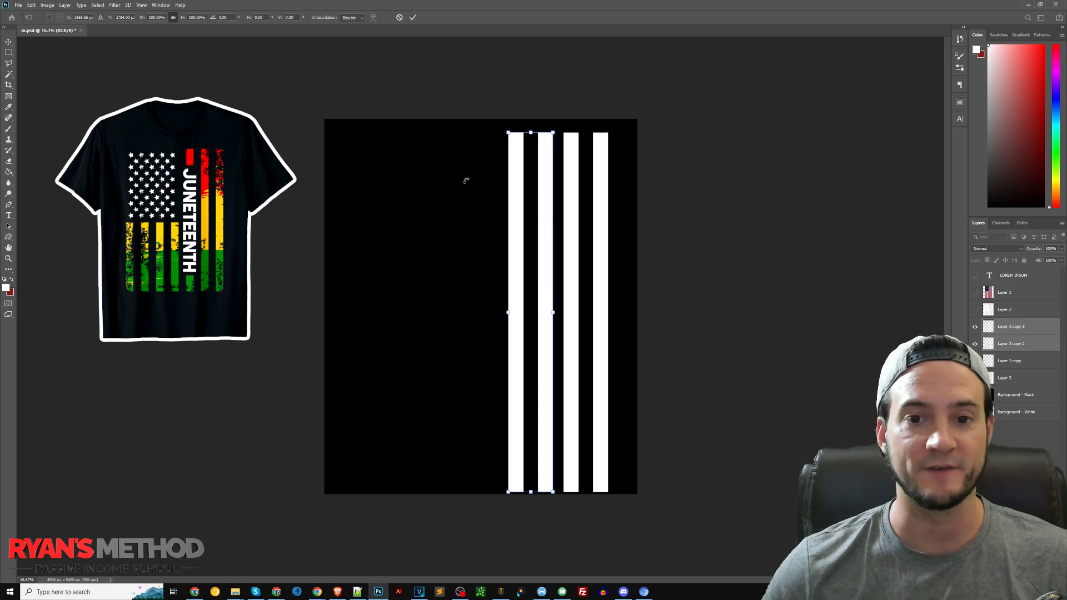
pyautogui.moveTo(548, 210); pyautogui.dragTo(539, 211)
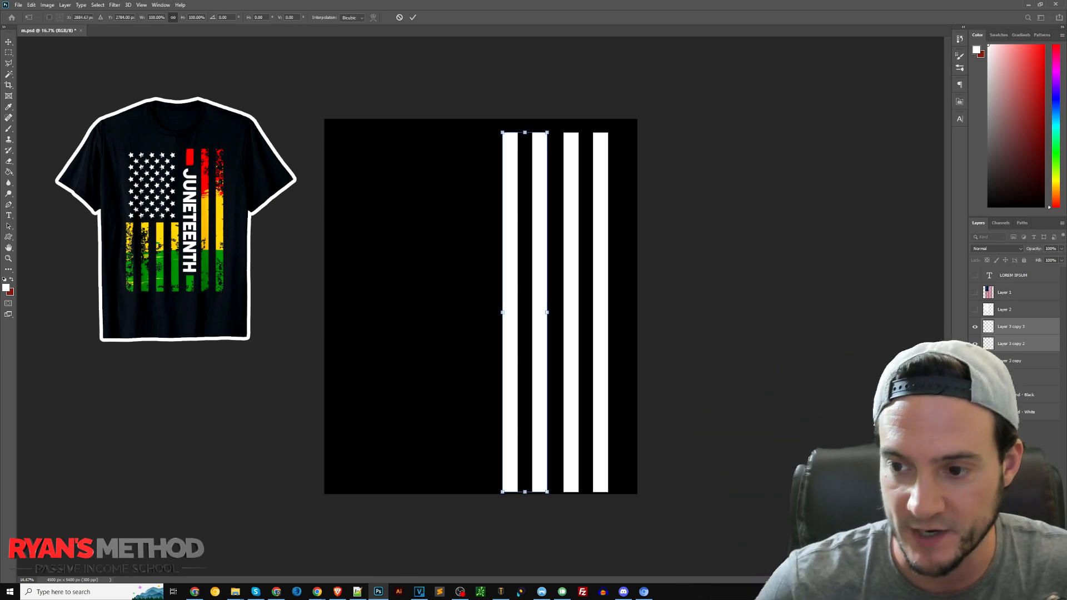
# Step: Delete all the white stripe layers above the black background
pyautogui.click(1017, 344)
pyautogui.keyDown('shift'); pyautogui.click(1028, 378); pyautogui.keyUp('shift')
pyautogui.click(1054, 574)
pyautogui.click(617, 296)
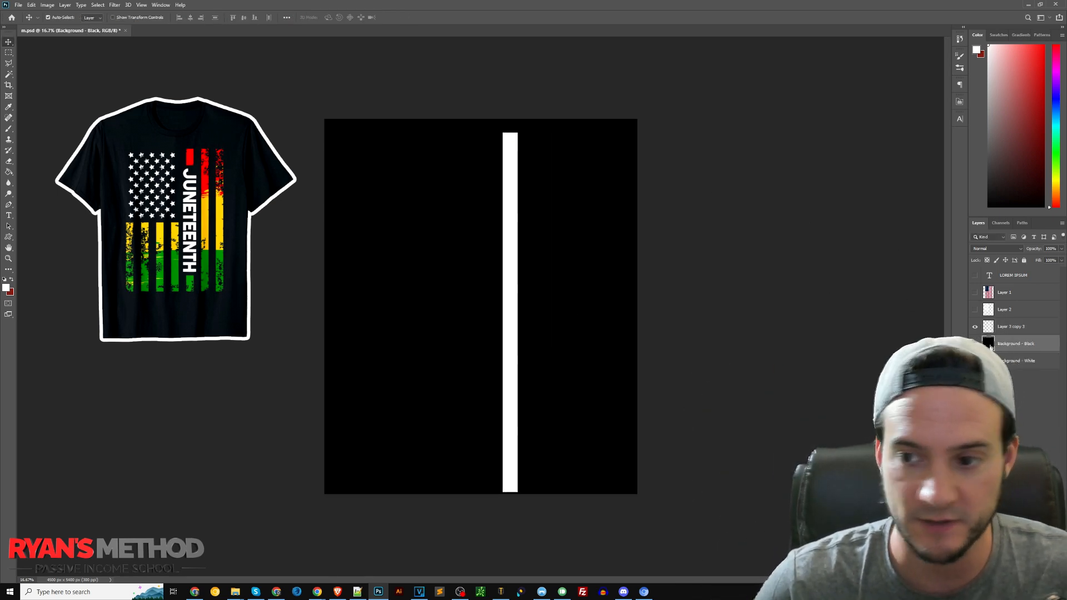
pyautogui.click(1011, 327)
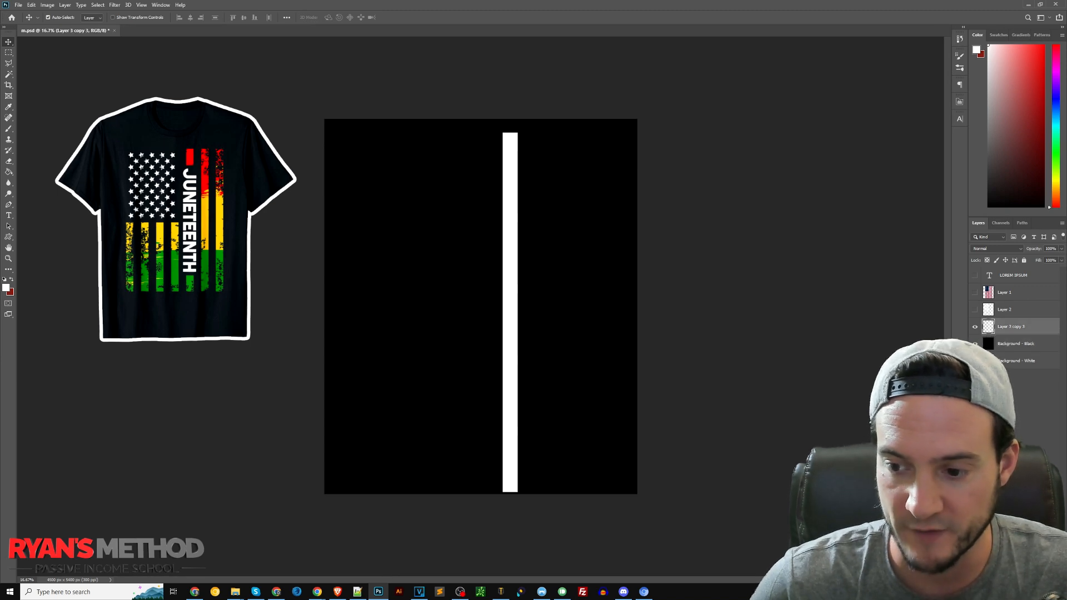
pyautogui.click(1053, 574)
pyautogui.click(617, 297)
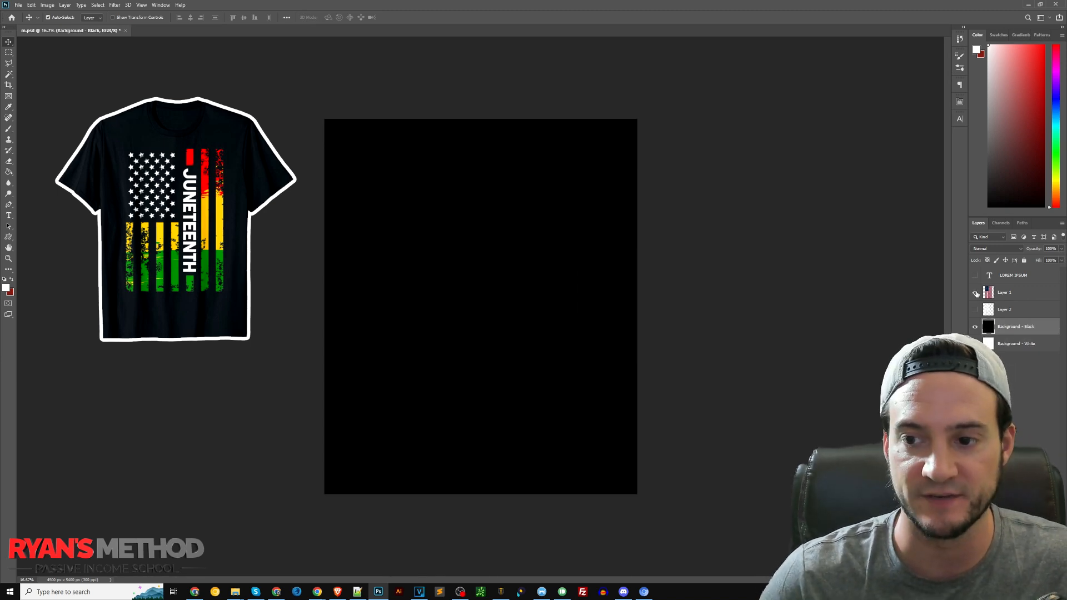
# Step: Compare the solid red and blue flag on Layer 1 with the distressed white flag on Layer 2
pyautogui.click(975, 293)
pyautogui.click(976, 293)
pyautogui.click(975, 309)
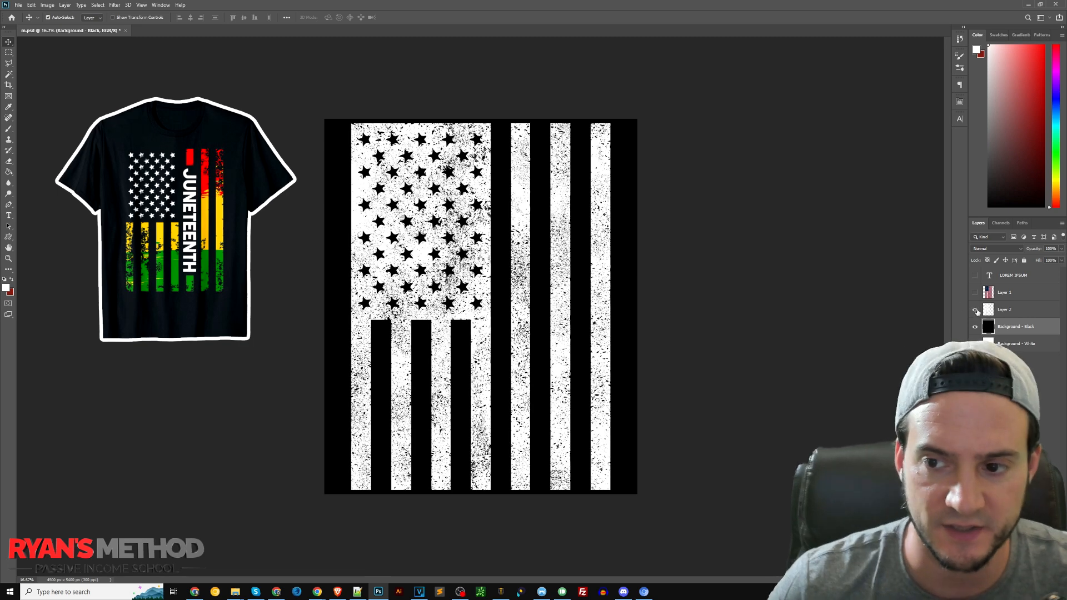
pyautogui.click(975, 310)
pyautogui.click(975, 292)
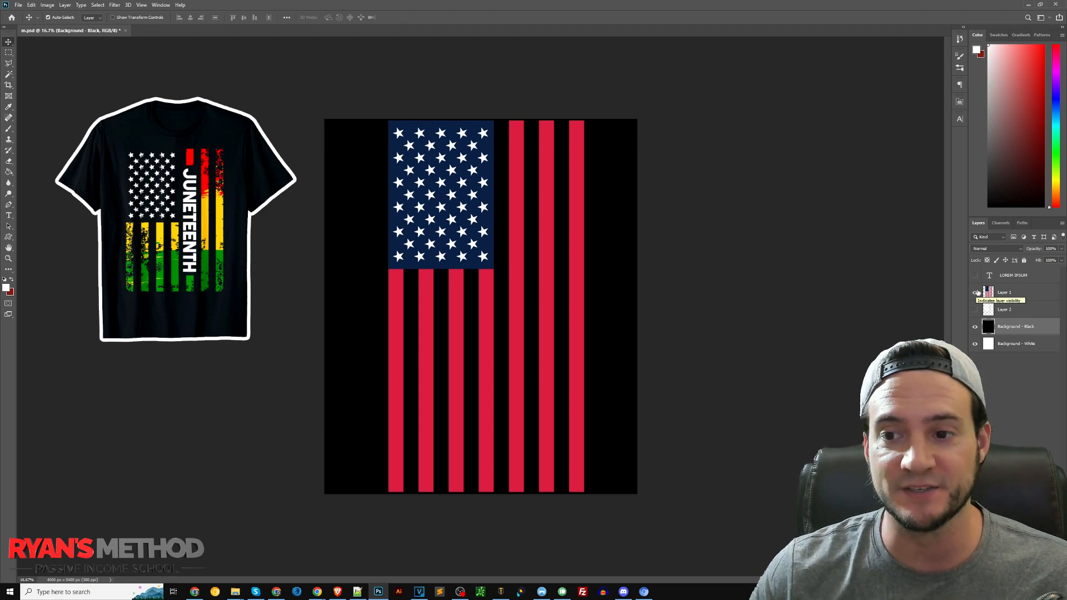
pyautogui.click(975, 292)
pyautogui.click(975, 310)
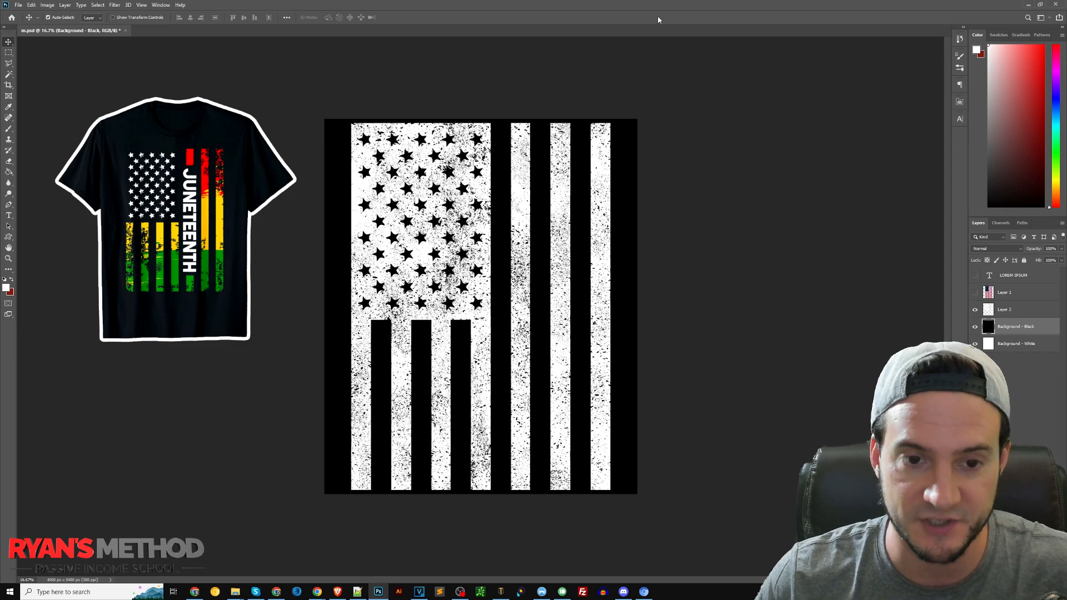
pyautogui.hotkey('ctrl', '+')
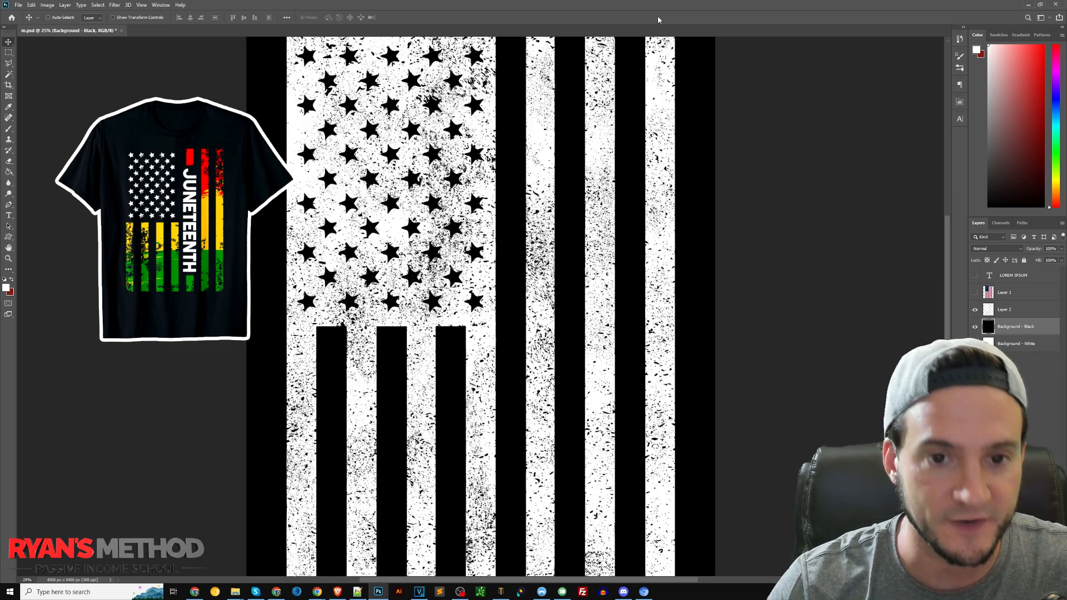
pyautogui.hotkey('ctrl', '-')
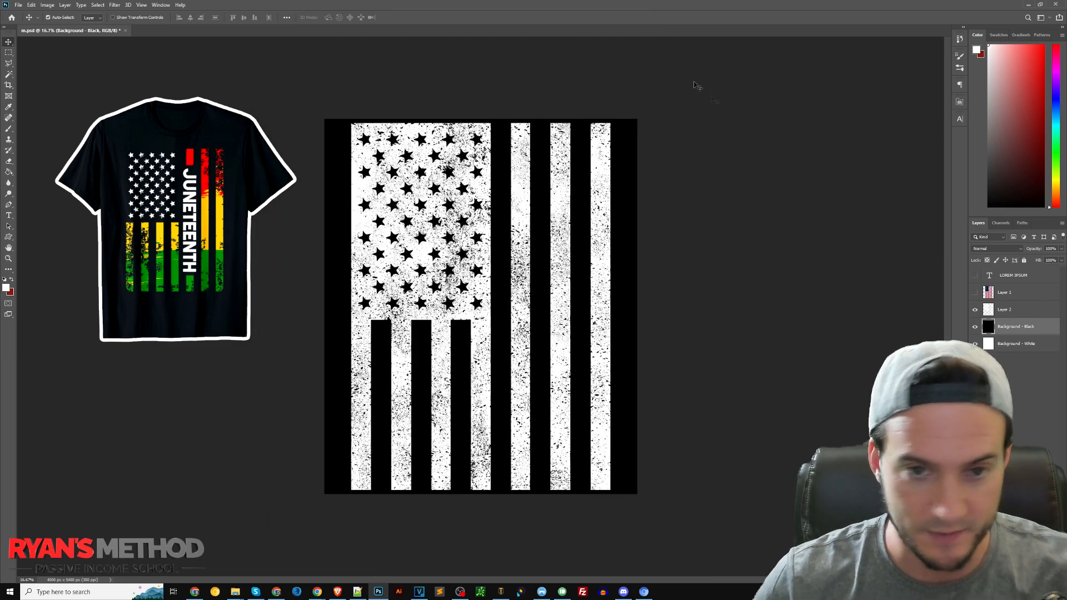
# Step: Hide the distressed flag on Layer 2, show the solid flag on Layer 1 and select Layer 1
pyautogui.click(975, 309)
pyautogui.click(976, 293)
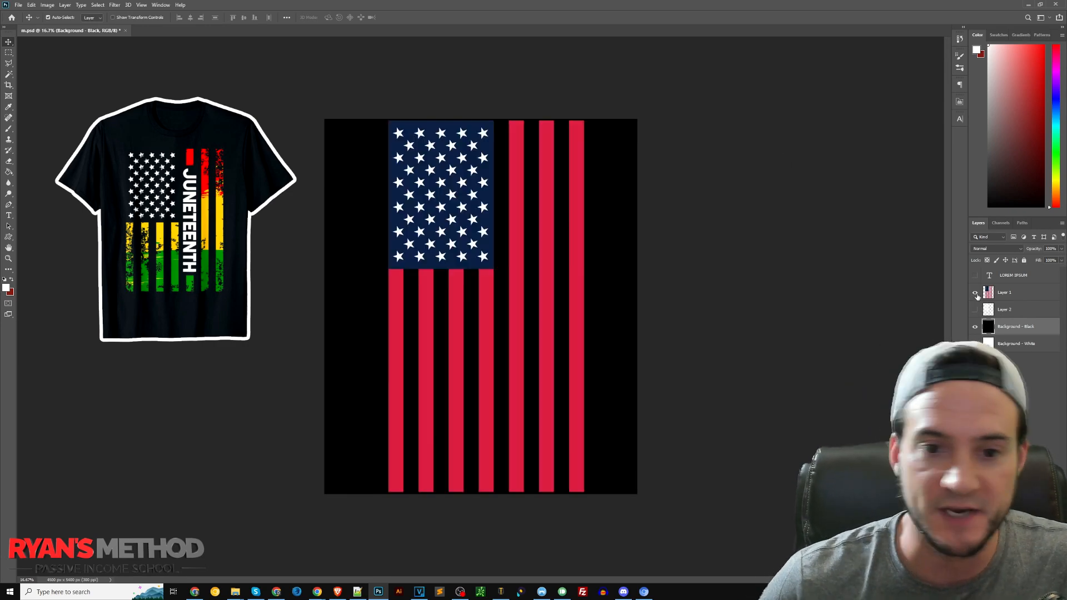
pyautogui.click(1011, 292)
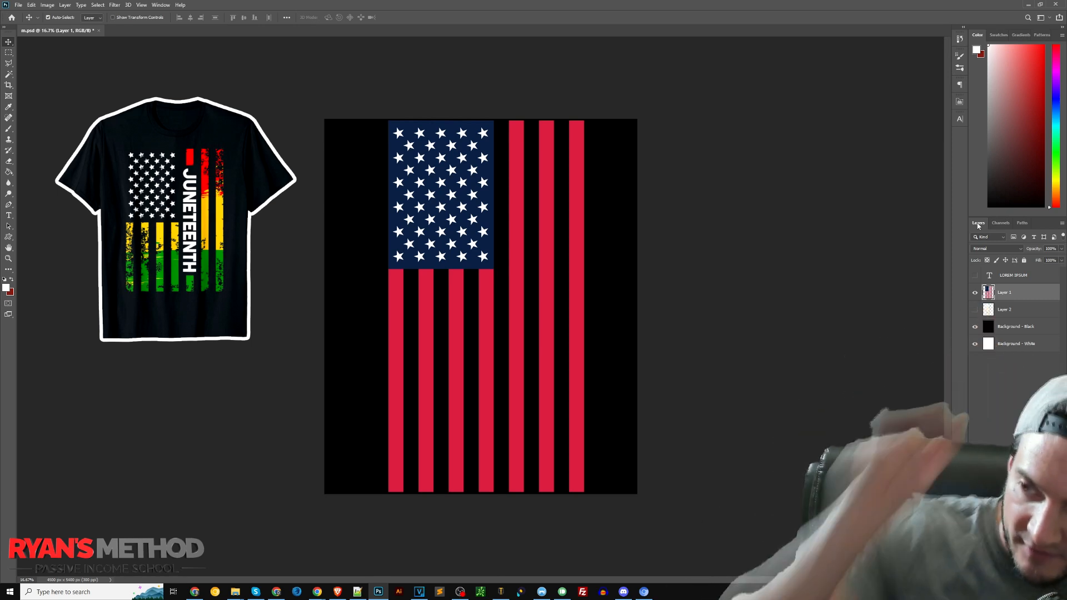
# Step: Select the Alpha 1 channel, enlarge its grunge texture to reach the canvas's bottom and right edges, and nudge it left
pyautogui.click(999, 223)
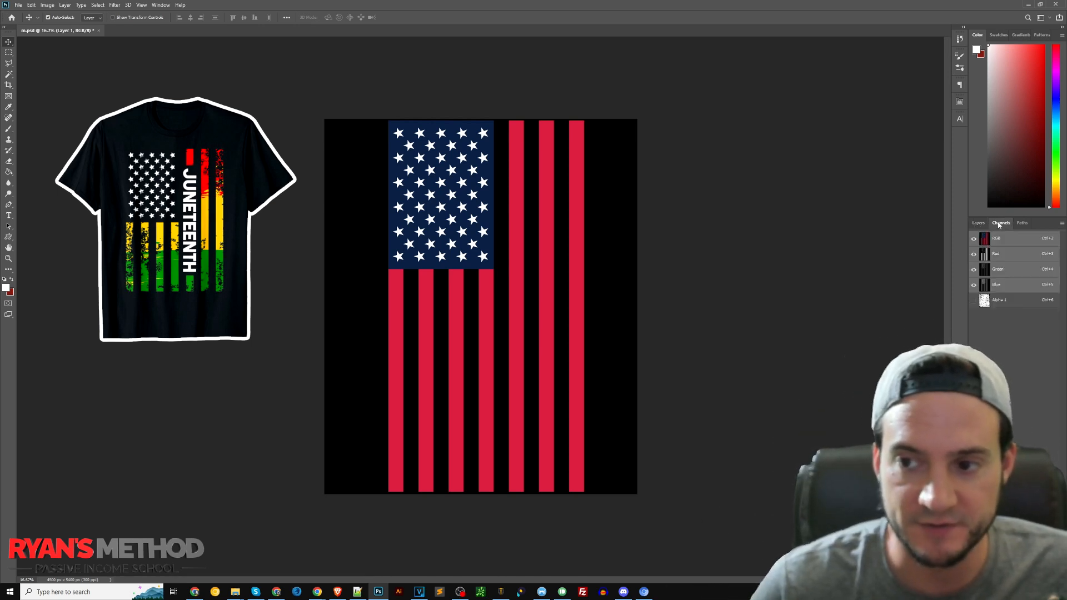
pyautogui.click(998, 300)
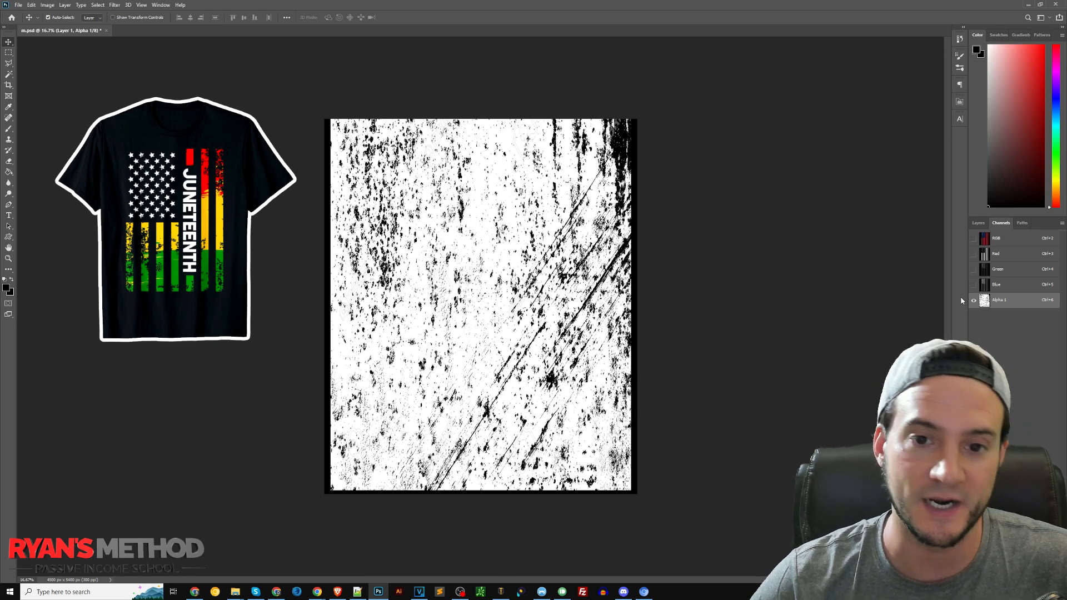
pyautogui.moveTo(505, 178); pyautogui.dragTo(505, 178)
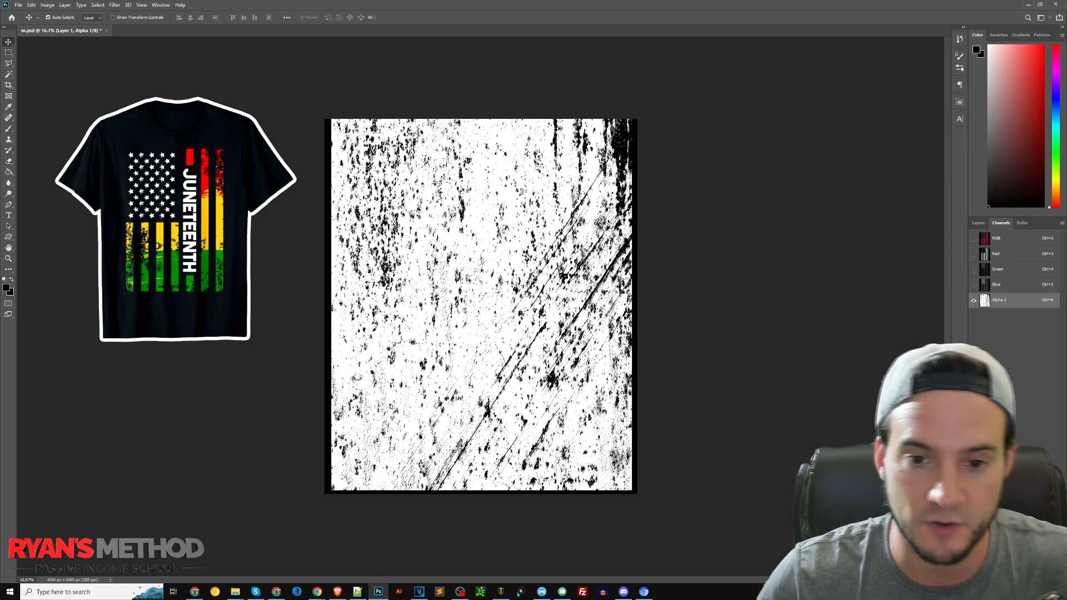
pyautogui.hotkey('ctrl', 't')
pyautogui.moveTo(481, 490); pyautogui.dragTo(503, 487)
pyautogui.moveTo(630, 492)
pyautogui.mouseDown()
pyautogui.moveTo(543, 369)
pyautogui.moveTo(639, 494)
pyautogui.mouseUp()
pyautogui.press('Return')
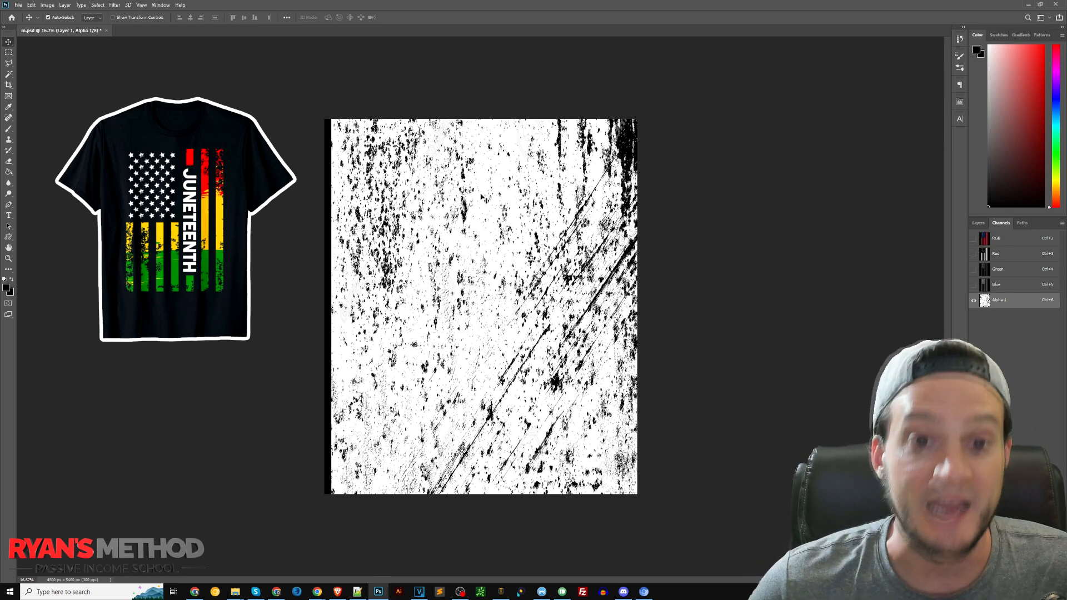
pyautogui.hotkey('shift', 'Left')
pyautogui.hotkey('shift', 'Left')
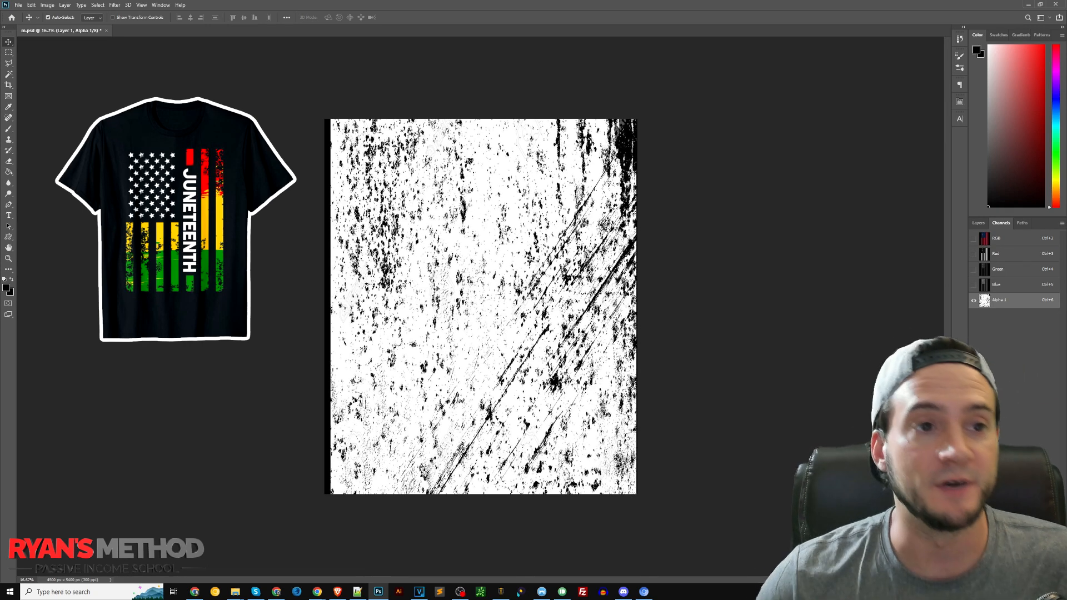
# Step: Check the document's canvas width and height in pixels
pyautogui.click(48, 5)
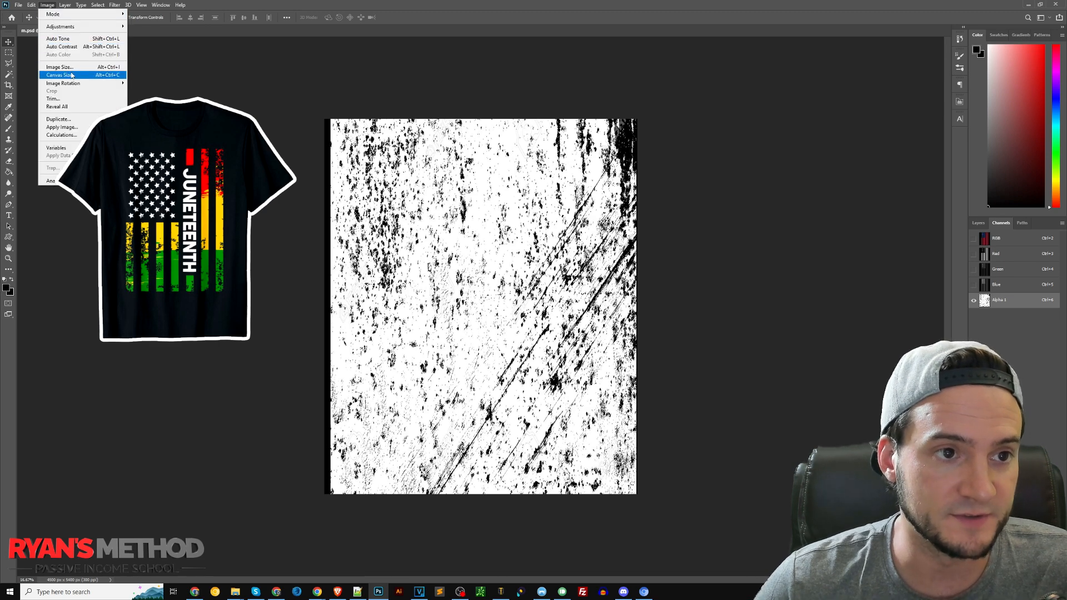
pyautogui.click(62, 74)
pyautogui.press('Tab')
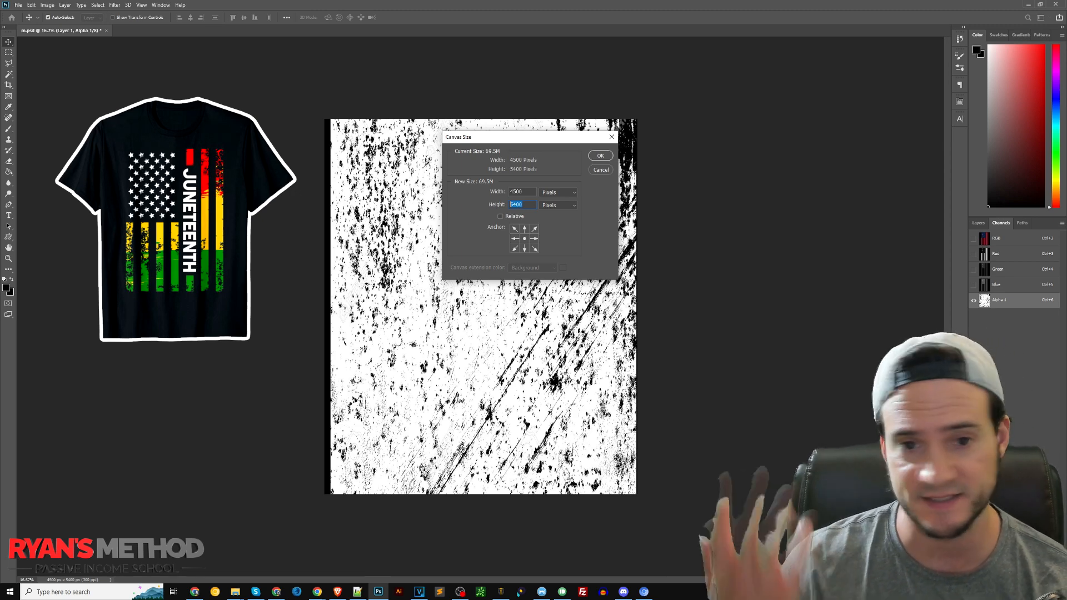
pyautogui.click(612, 136)
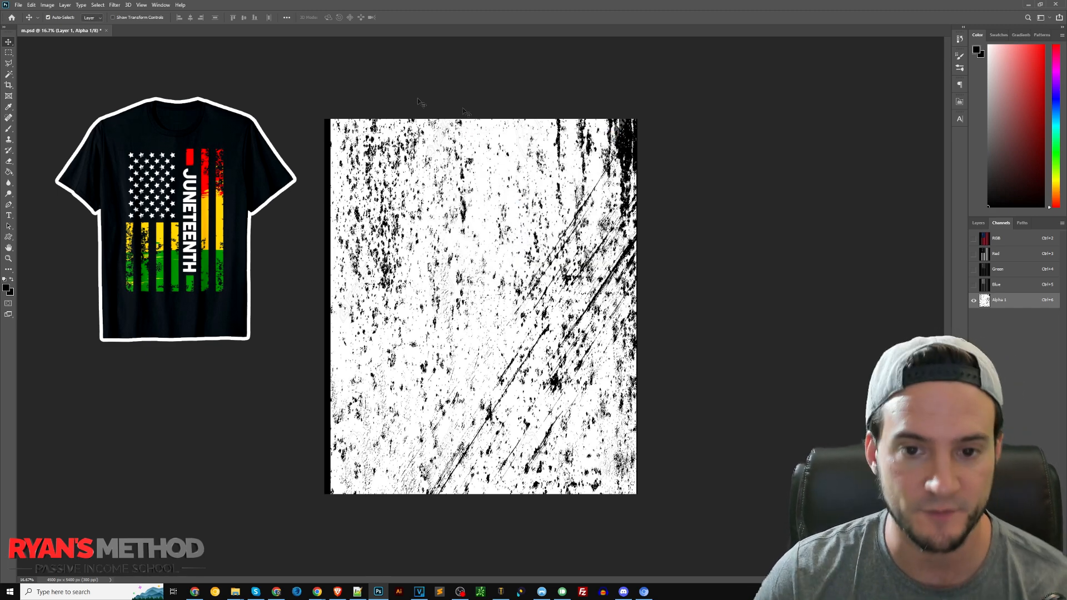
# Step: Nudge the Alpha 1 grunge texture further left and select its black areas with a sampled Color Range at fuzziness 40
pyautogui.hotkey('shift', 'Left')
pyautogui.hotkey('shift', 'Left')
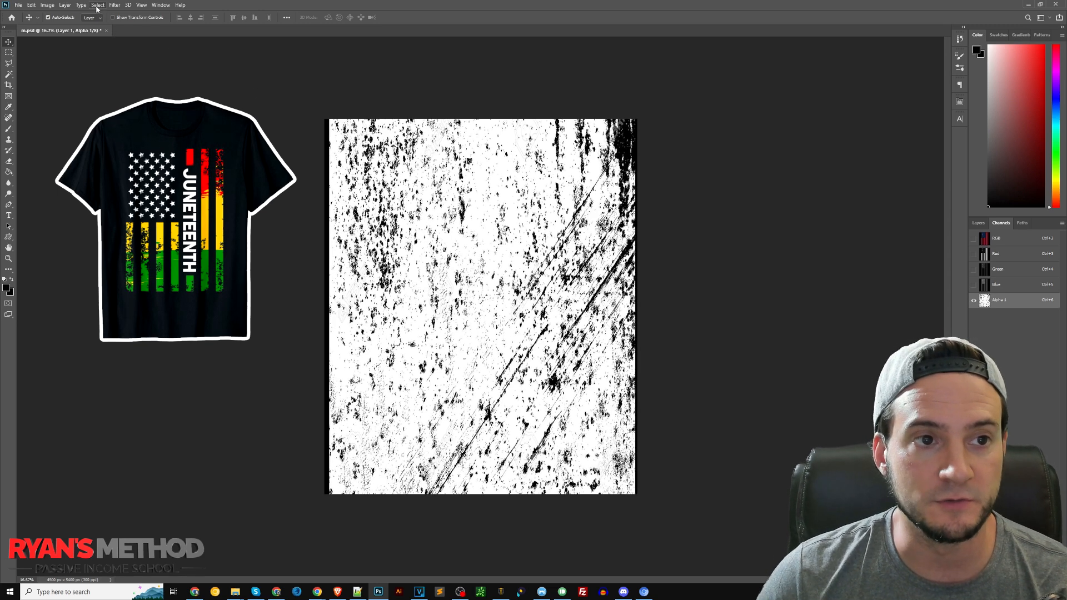
pyautogui.click(97, 5)
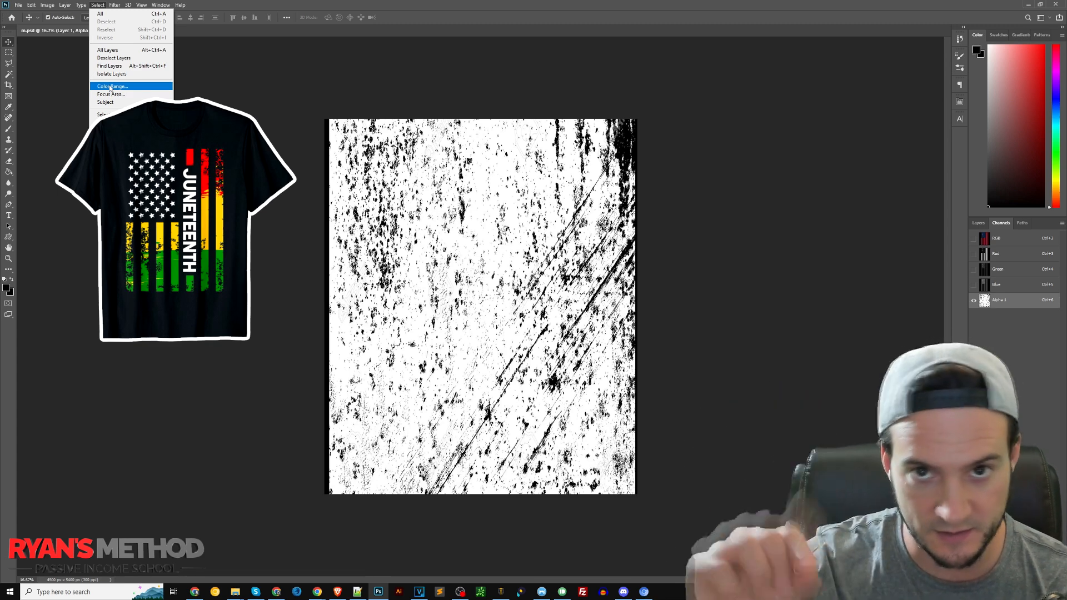
pyautogui.click(110, 87)
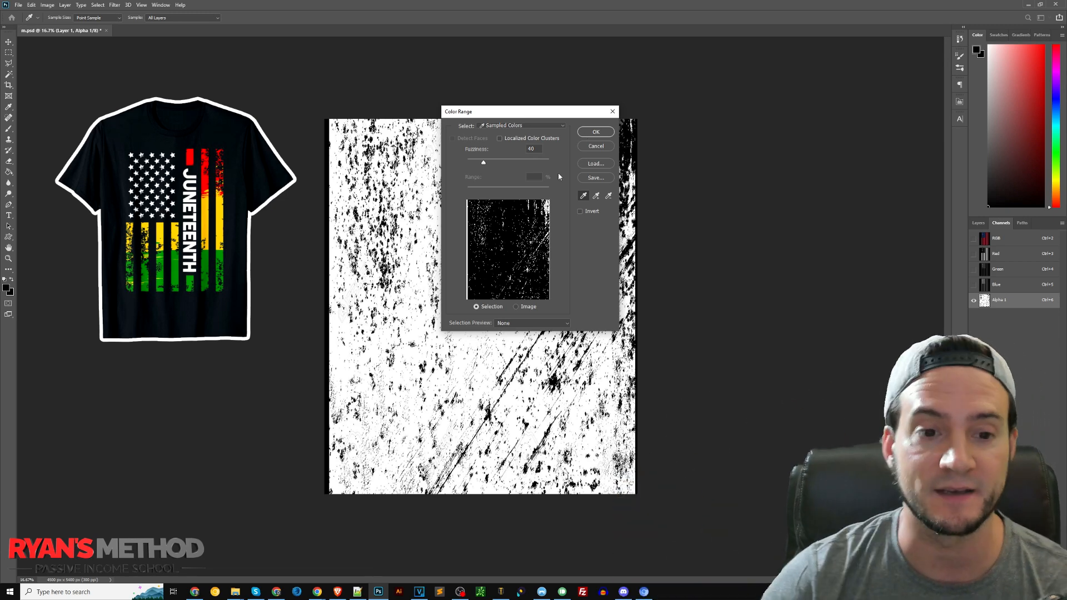
pyautogui.click(596, 132)
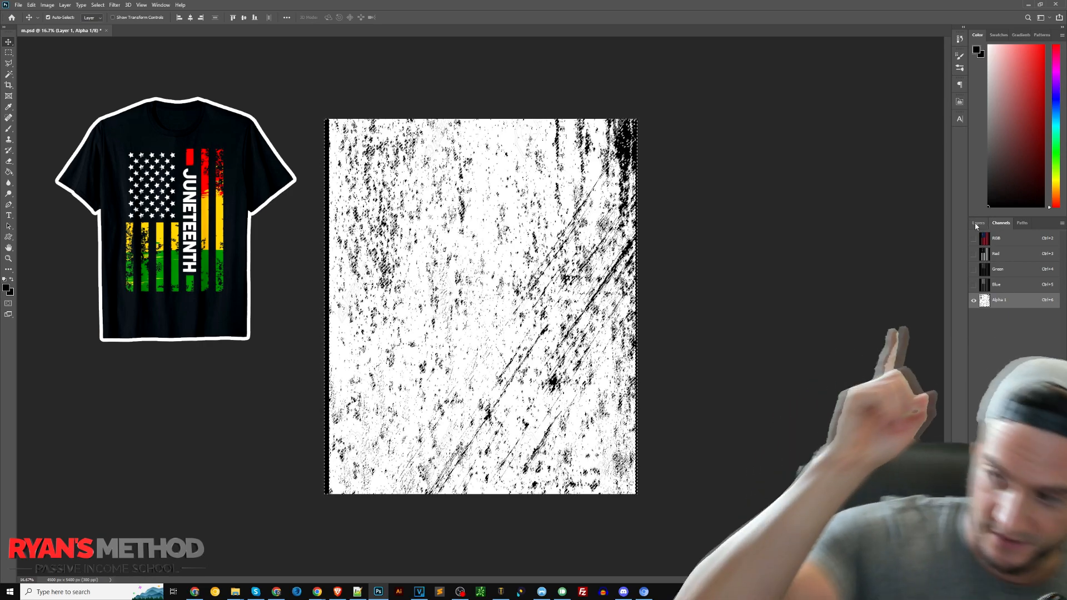
# Step: Delete the grunge selection from the flag on Layer 1 and clear the selection
pyautogui.click(977, 224)
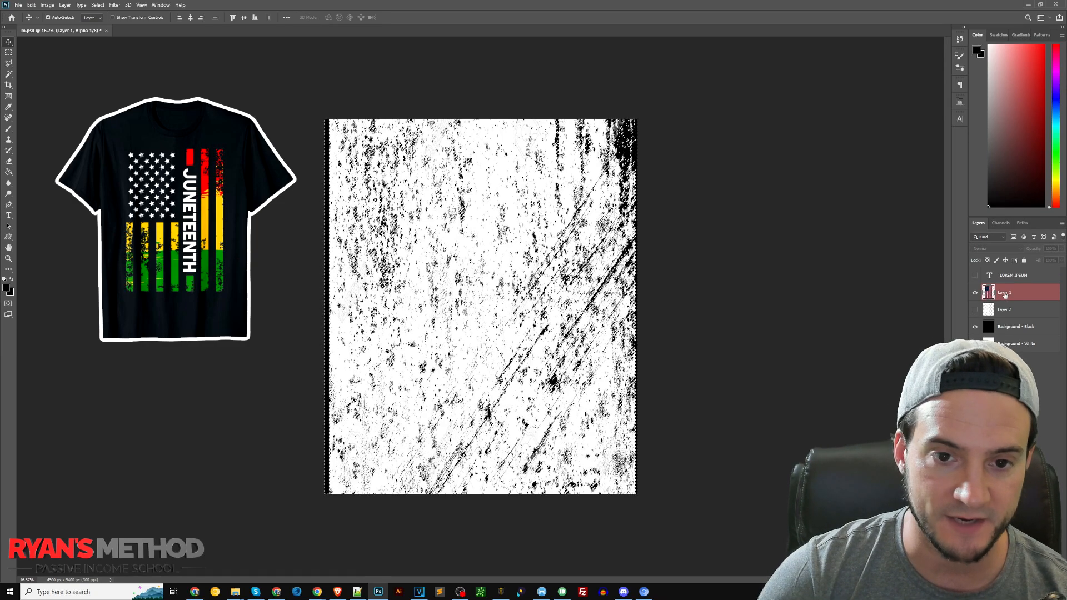
pyautogui.click(1004, 295)
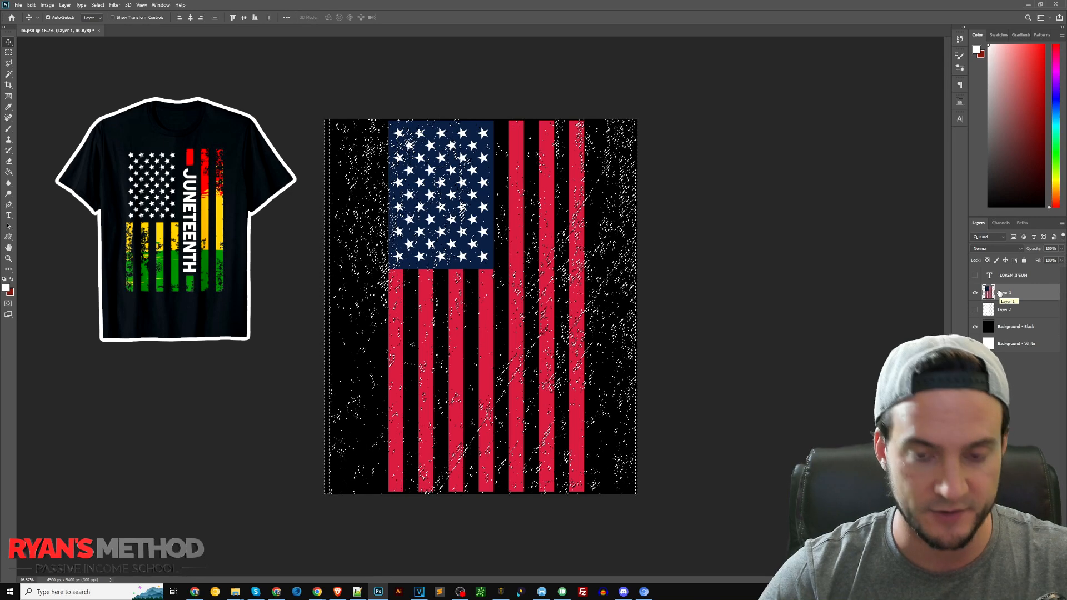
pyautogui.press('Delete')
pyautogui.hotkey('ctrl', 'd')
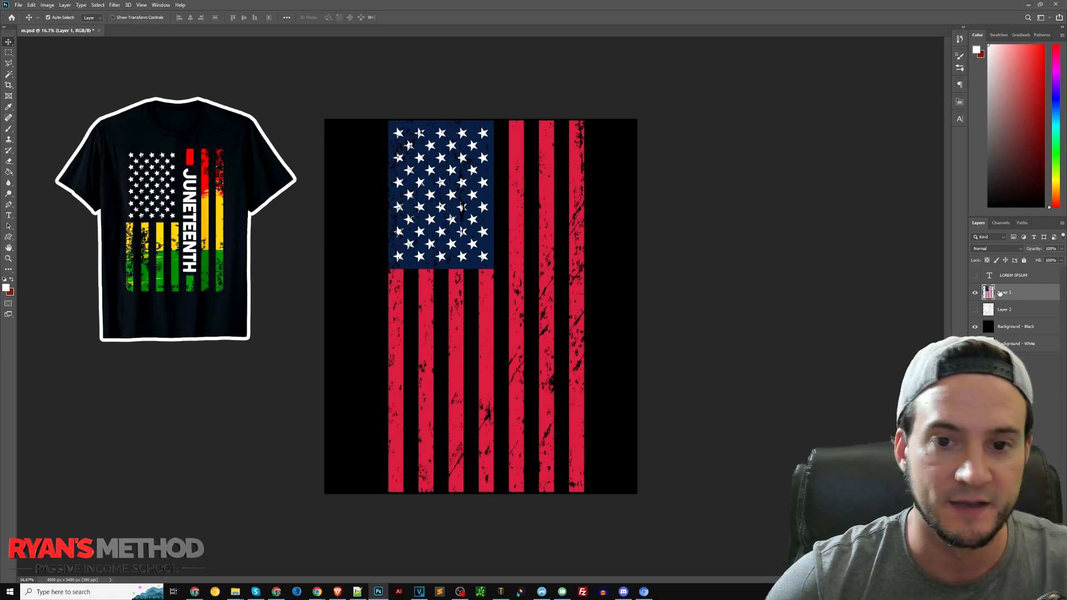
# Step: Undo the flag's slight shift and the deselection, delete the grunge selection from Layer 1 again, and deselect
pyautogui.moveTo(582, 265); pyautogui.dragTo(576, 268)
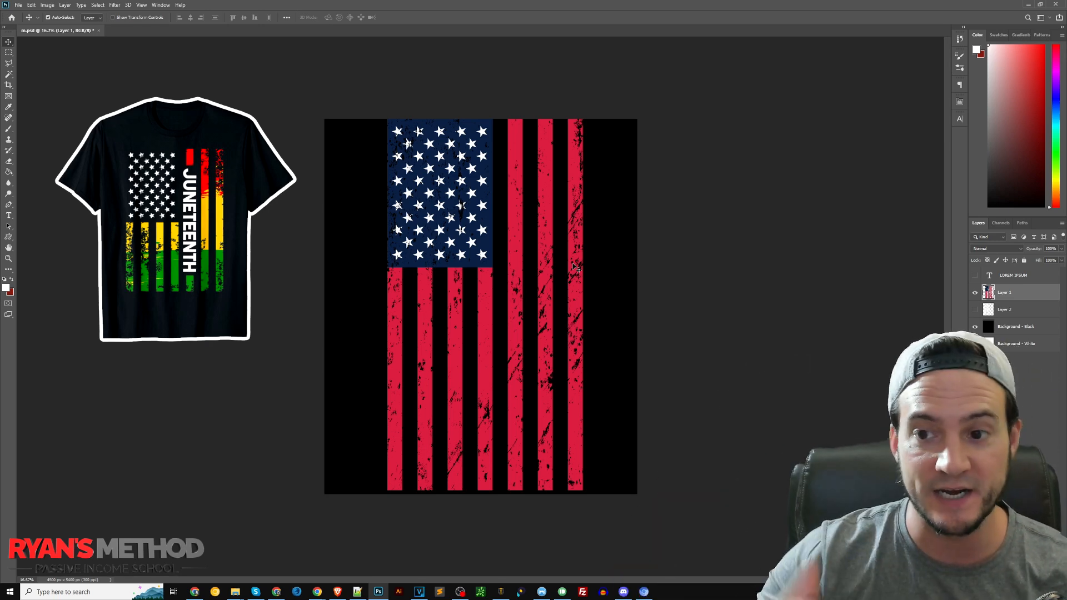
pyautogui.hotkey('ctrl', 'z')
pyautogui.hotkey('ctrl', 'z')
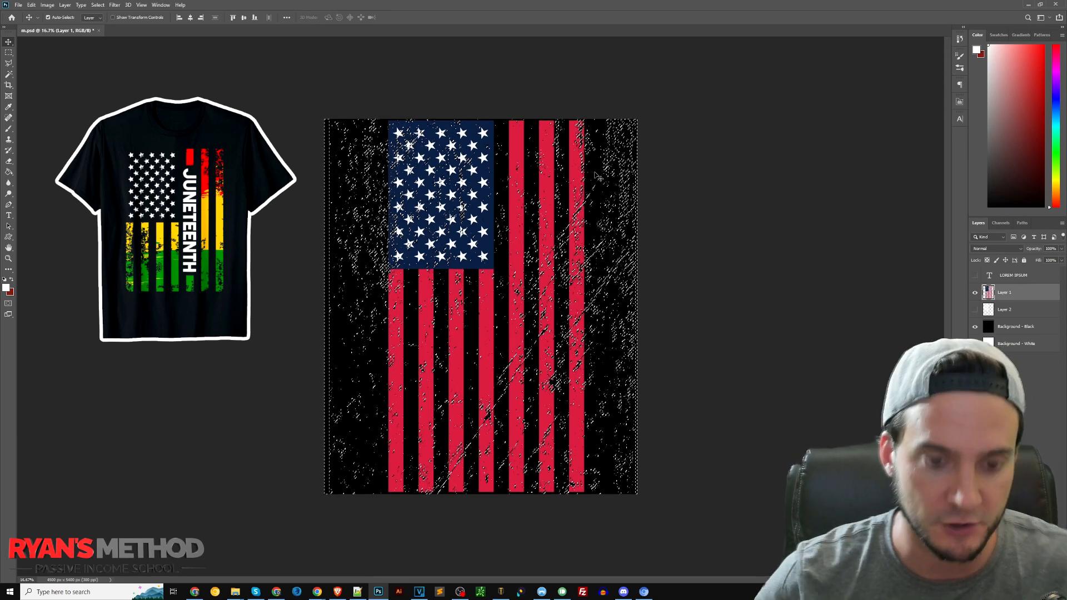
pyautogui.press('Delete')
pyautogui.hotkey('ctrl', 'd')
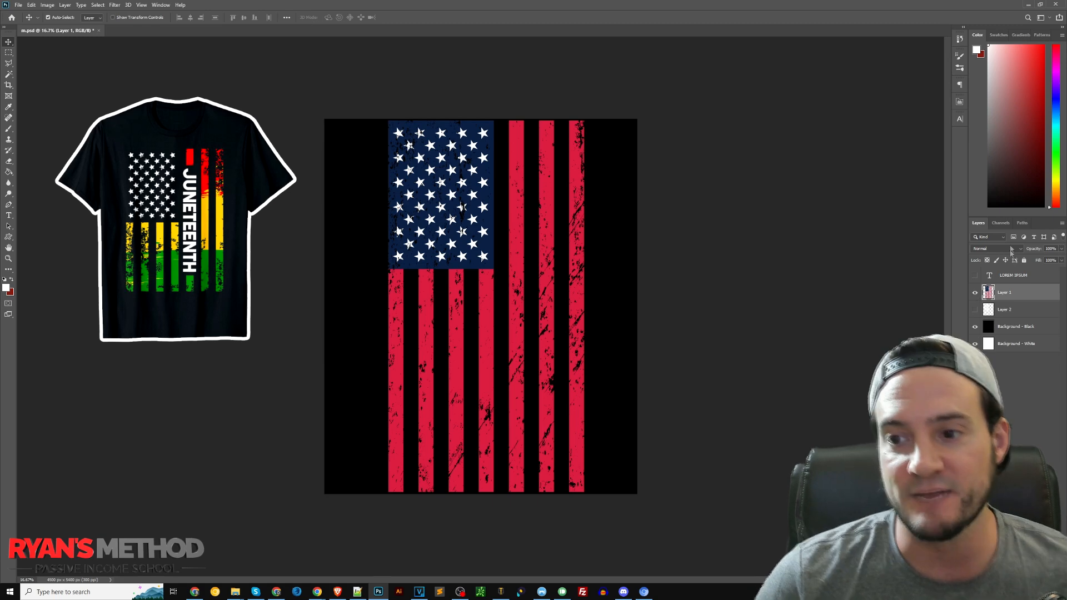
# Step: Review the Alpha 1 grunge texture, hide the flag on Layer 1 and show the distressed white flag on Layer 2
pyautogui.click(1000, 223)
pyautogui.click(999, 300)
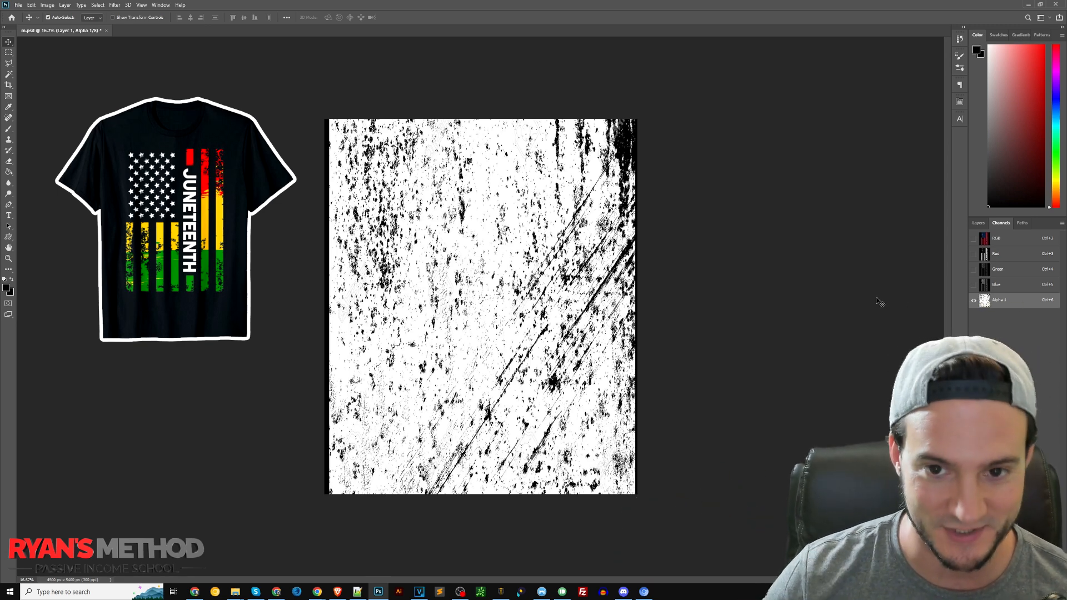
pyautogui.click(979, 222)
pyautogui.click(977, 293)
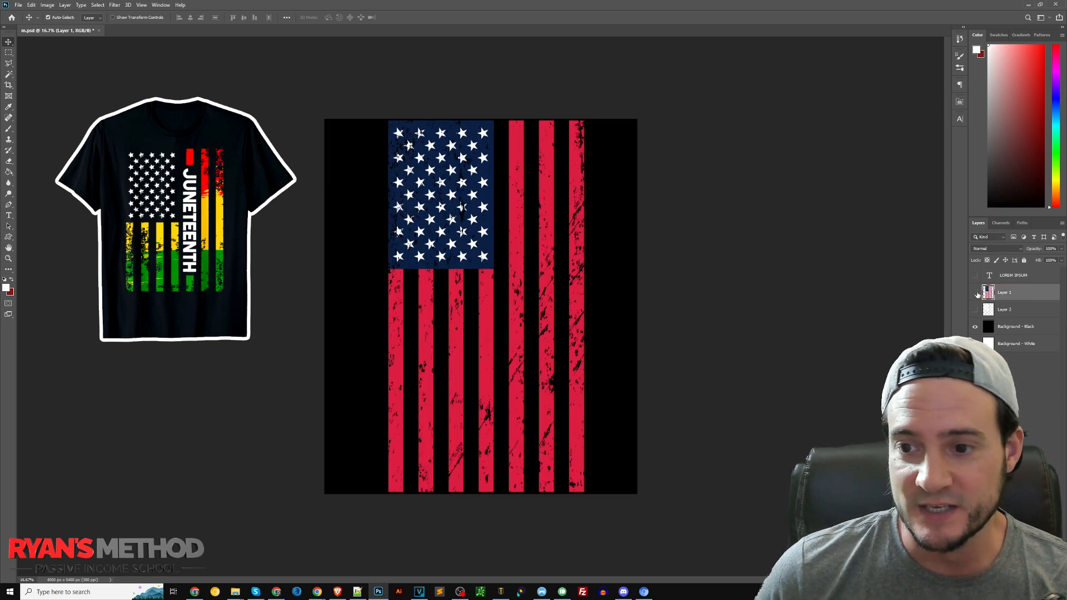
pyautogui.click(975, 293)
pyautogui.click(975, 310)
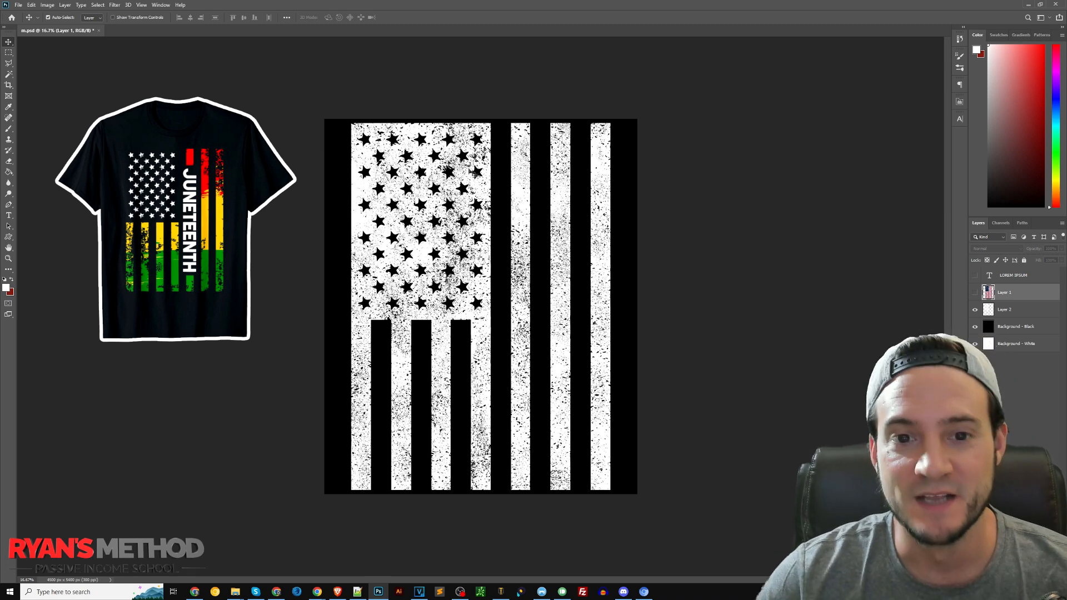
# Step: Cut a tall rectangular gap through the middle of the two stripes beside the star field on Layer 2, and deselect
pyautogui.hotkey('alt', 'Tab')
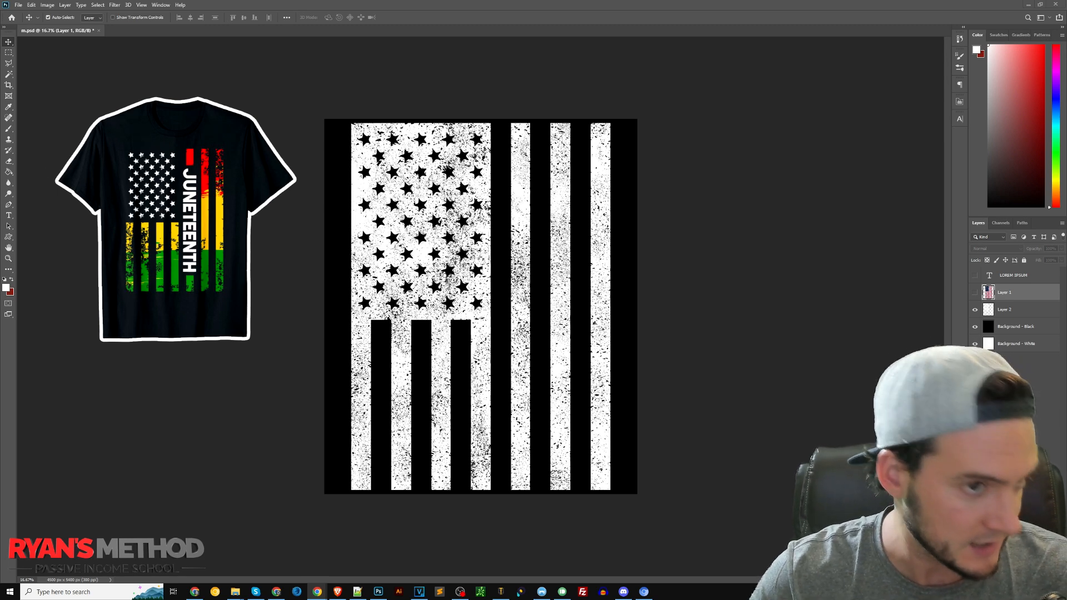
pyautogui.click(5, 54)
pyautogui.click(8, 54)
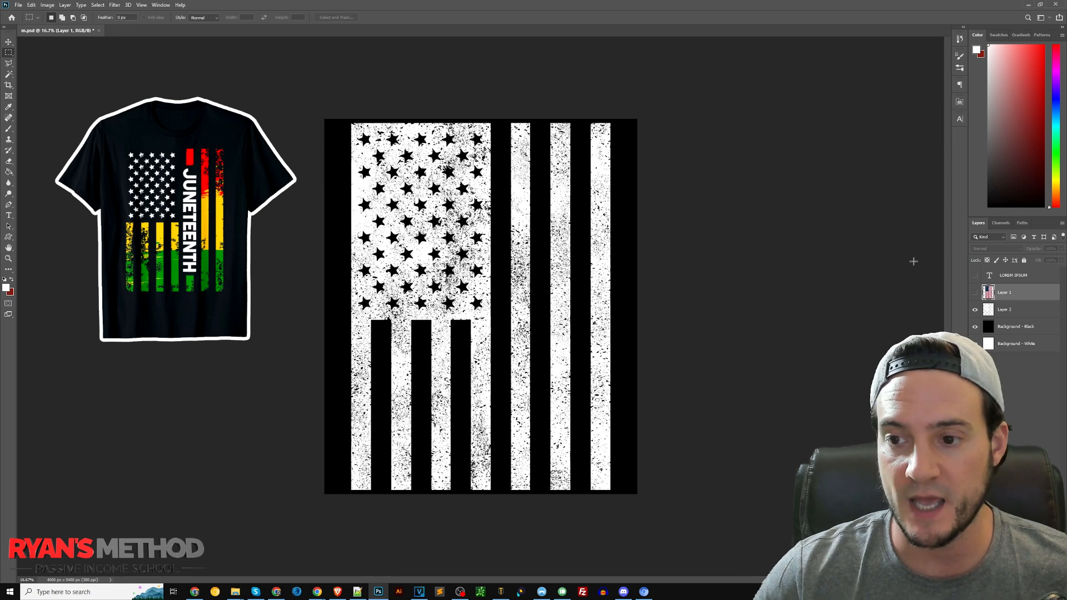
pyautogui.click(1006, 313)
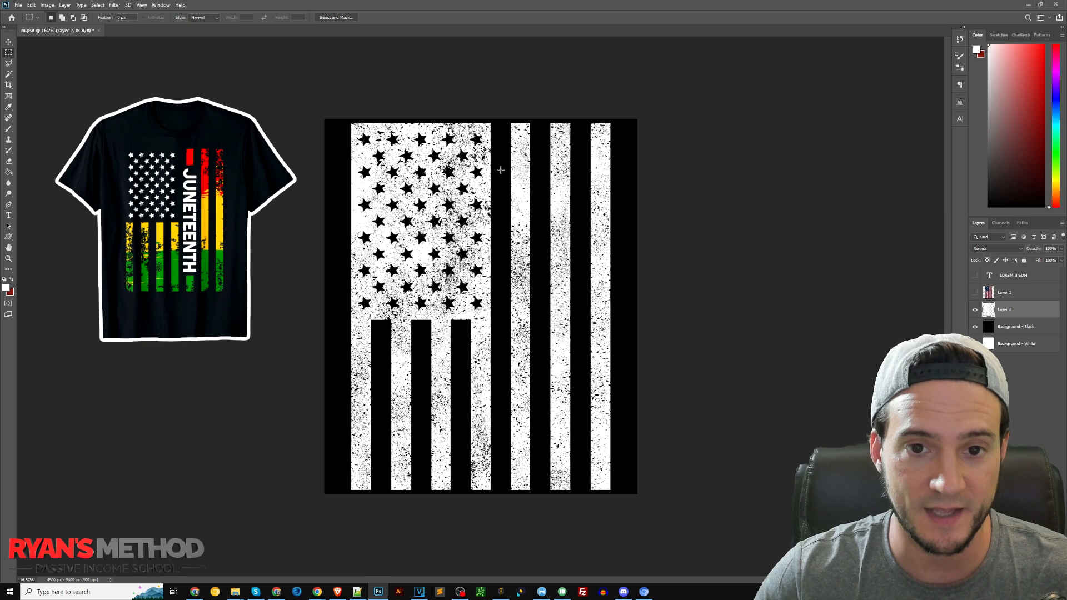
pyautogui.moveTo(501, 170); pyautogui.dragTo(584, 450)
pyautogui.press('Delete')
pyautogui.hotkey('ctrl', 'd')
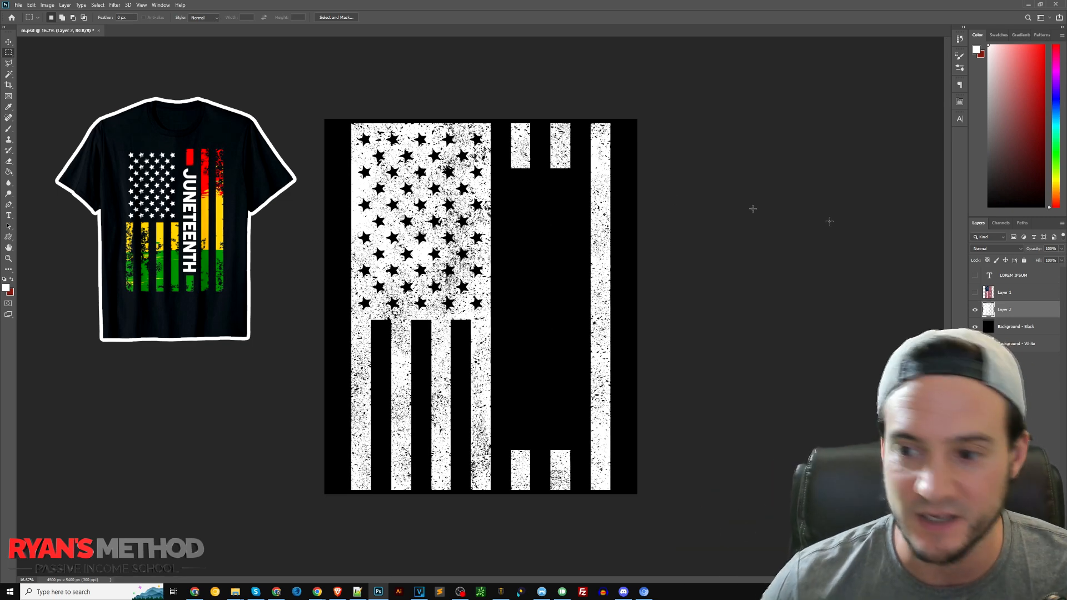
# Step: Hide the flag on Layer 2 and show the LOREM IPSUM text layer against the black background
pyautogui.click(1015, 276)
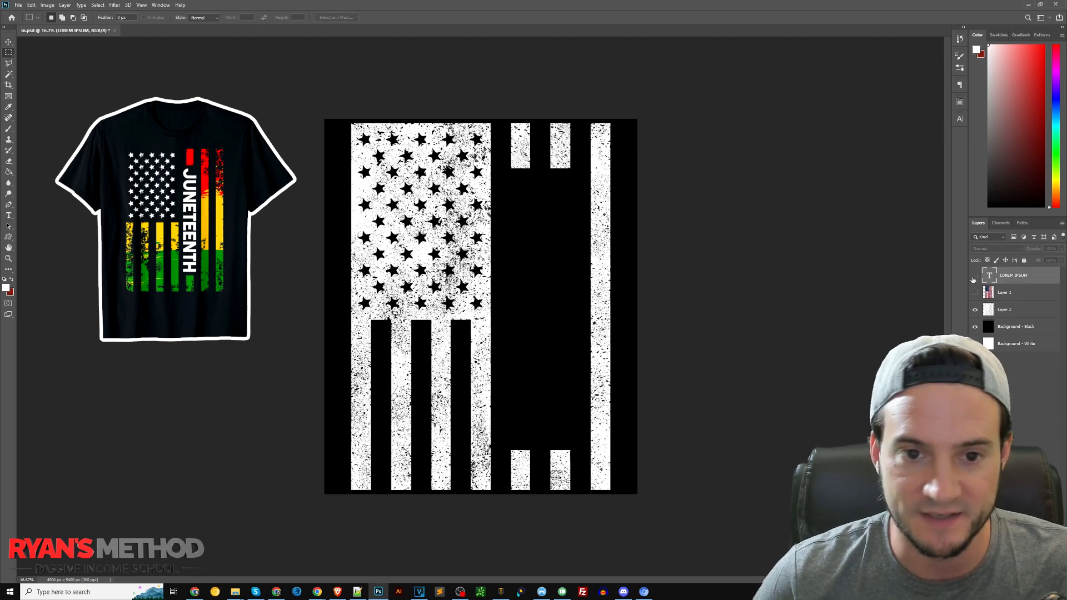
pyautogui.click(974, 276)
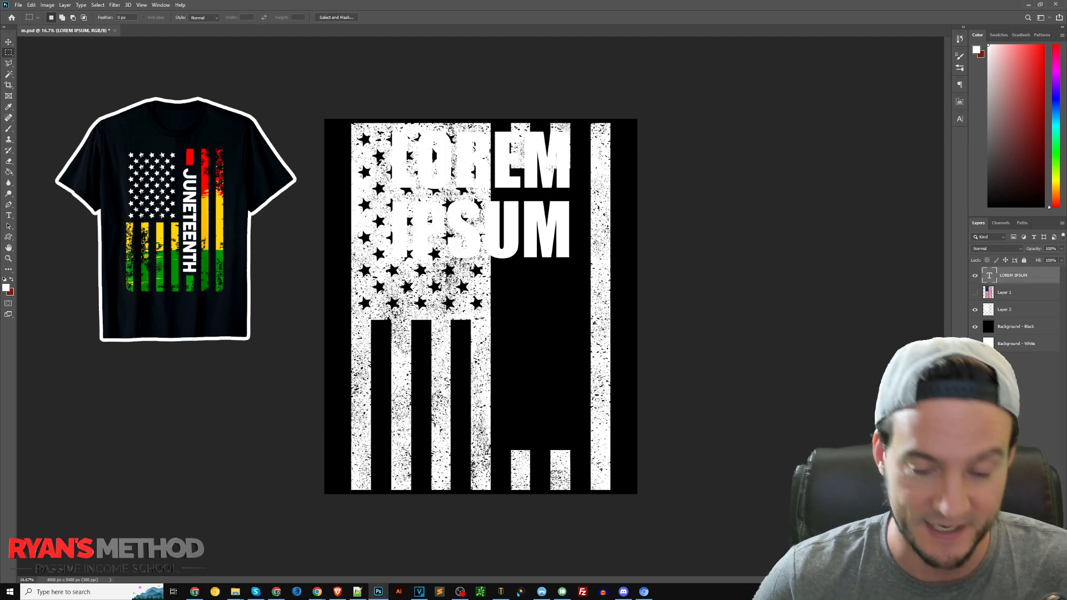
pyautogui.click(975, 276)
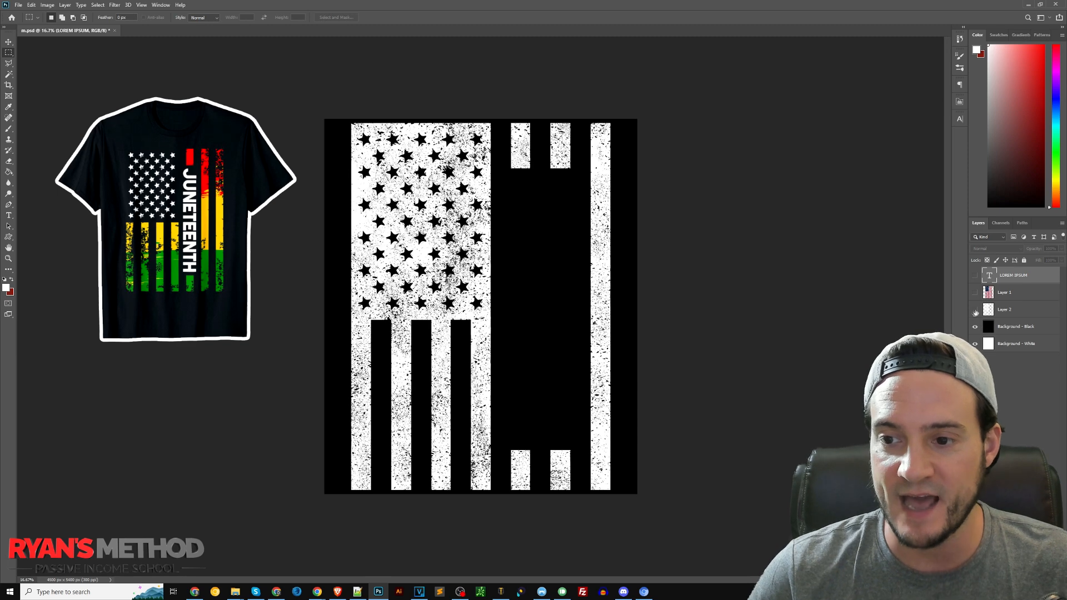
pyautogui.click(975, 310)
pyautogui.click(974, 343)
pyautogui.click(974, 276)
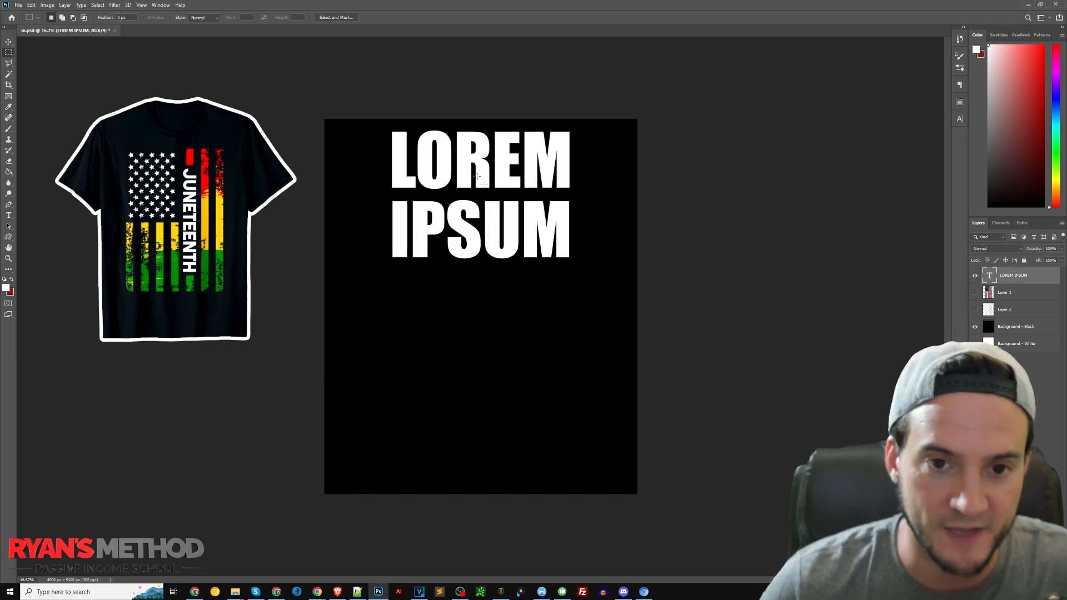
# Step: Replace the LOREM IPSUM placeholder text with JUNETEENTH
pyautogui.press('t')
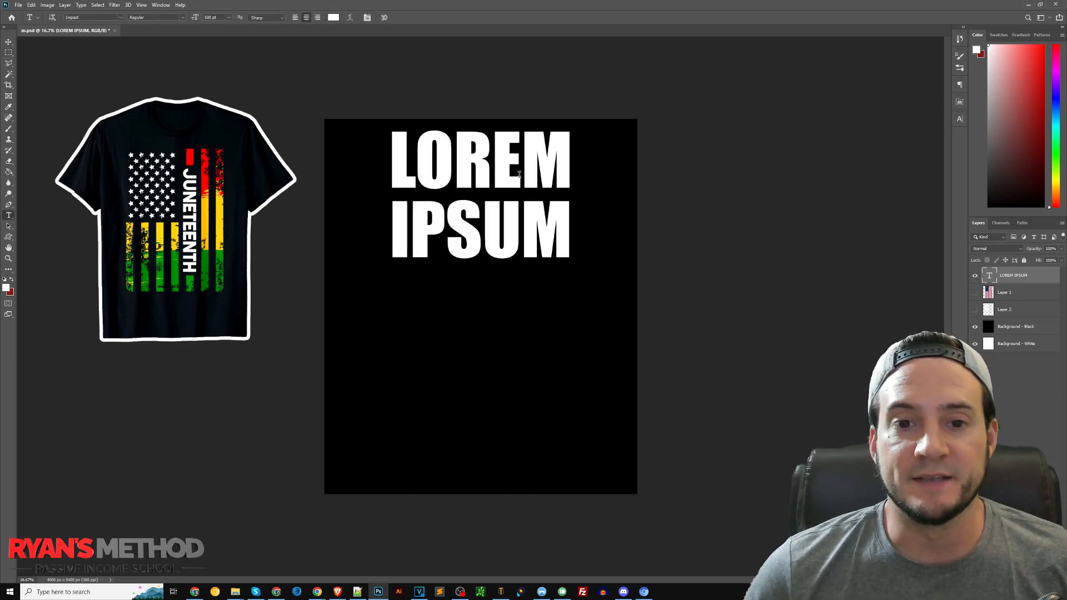
pyautogui.click(514, 178)
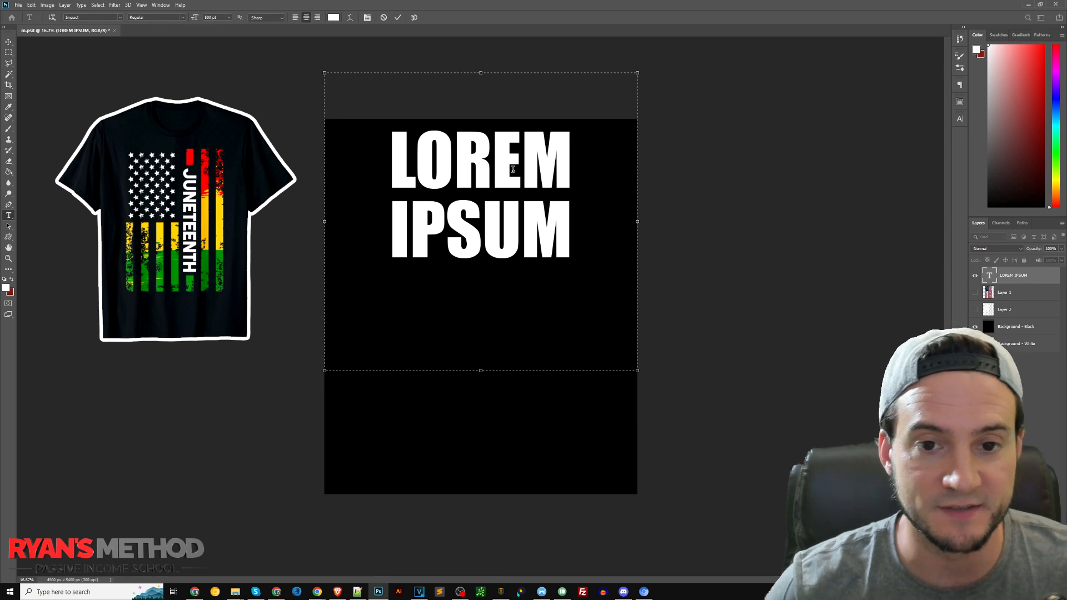
pyautogui.hotkey('ctrl', 'a')
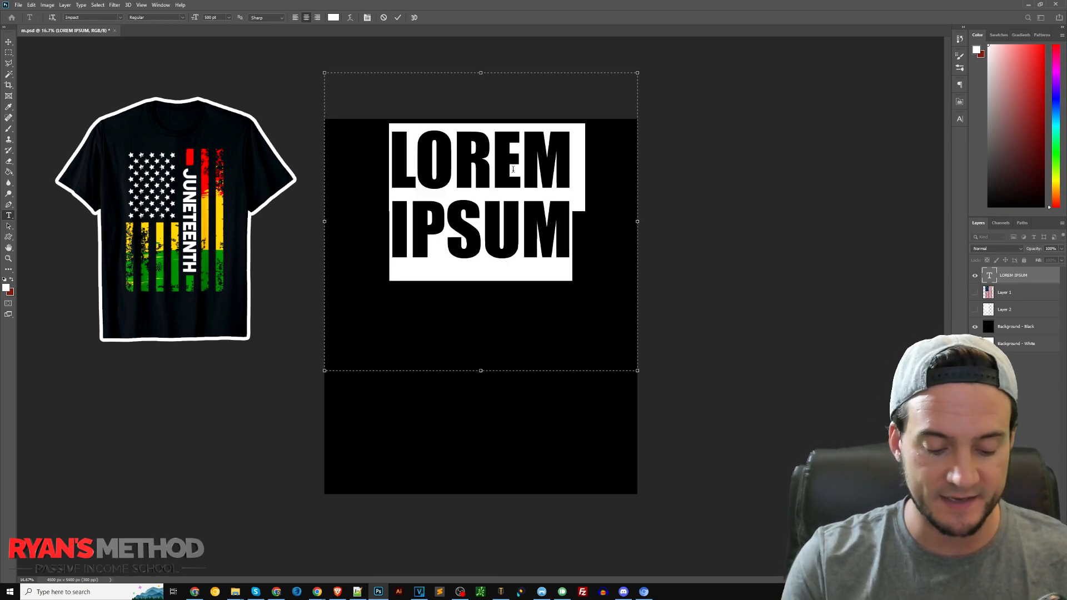
pyautogui.write('JUNETETNTH')
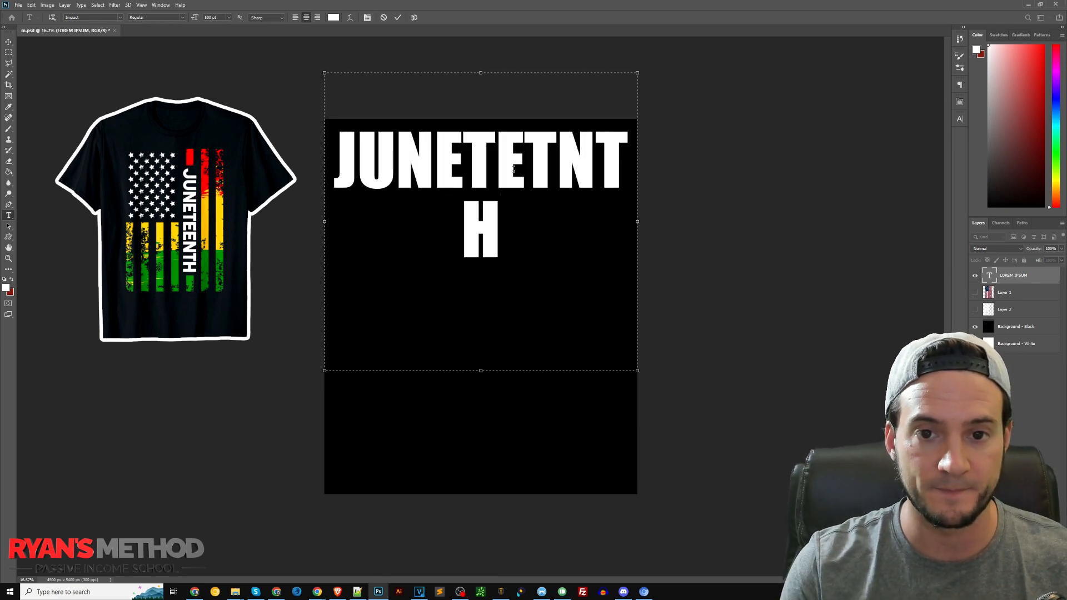
pyautogui.press('BackSpace')
pyautogui.press('BackSpace')
pyautogui.press('BackSpace')
pyautogui.press('BackSpace')
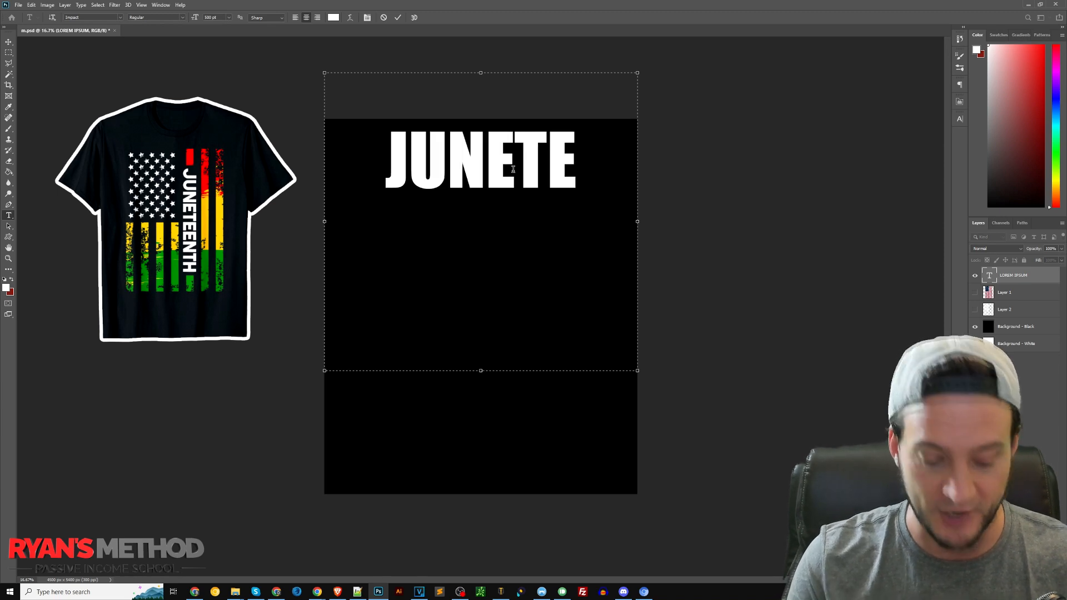
pyautogui.write('ENTH')
# Step: Set the JUNETEENTH text's font size to 450 pt and move the text slightly down the canvas
pyautogui.hotkey('ctrl', 'a')
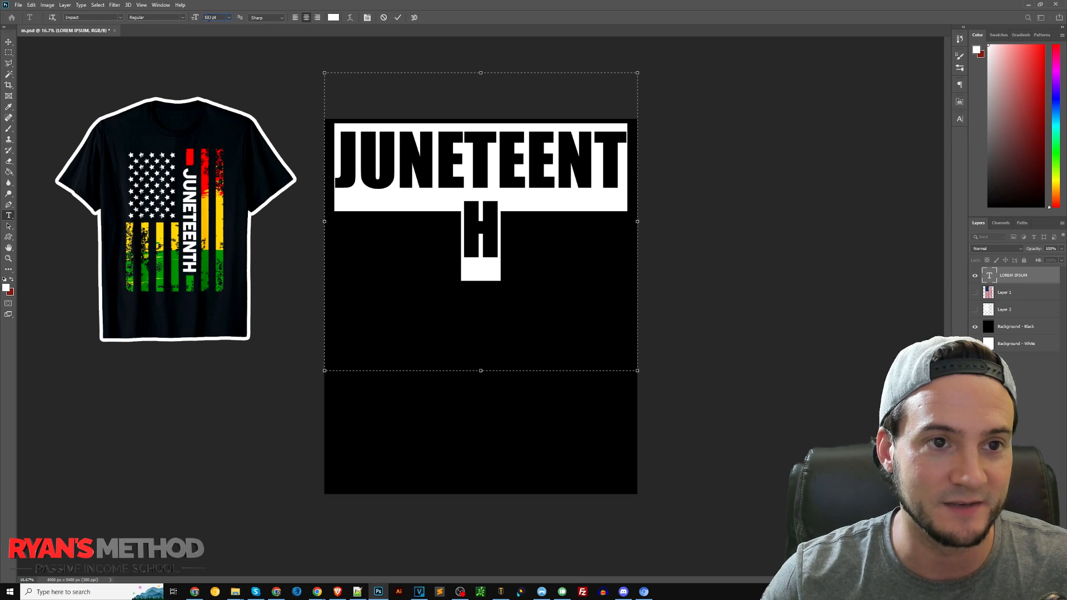
pyautogui.write('450')
pyautogui.press('Return')
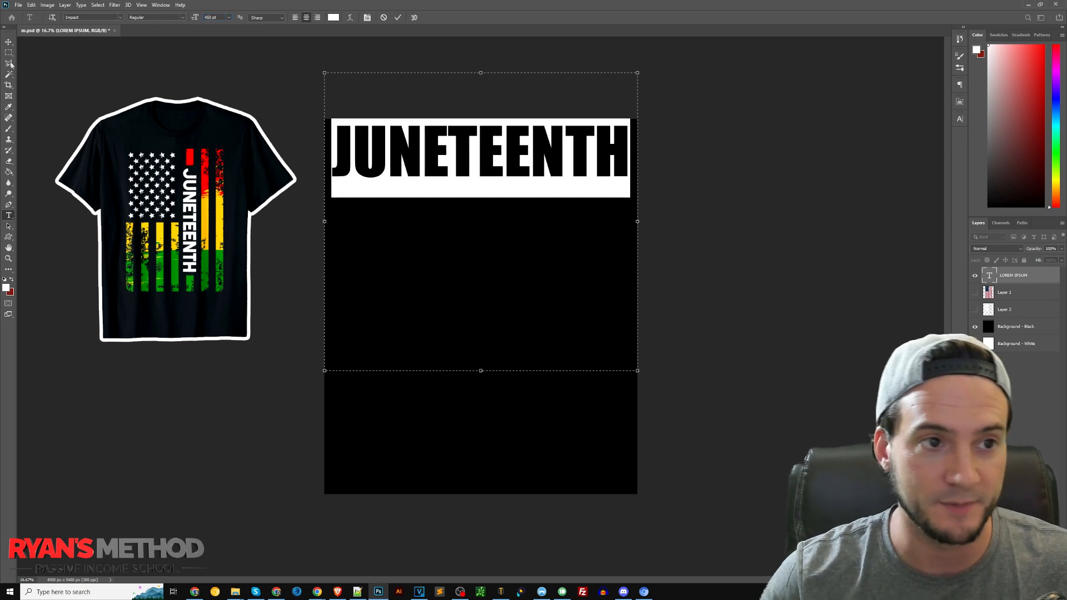
pyautogui.click(8, 43)
pyautogui.moveTo(503, 187); pyautogui.dragTo(513, 208)
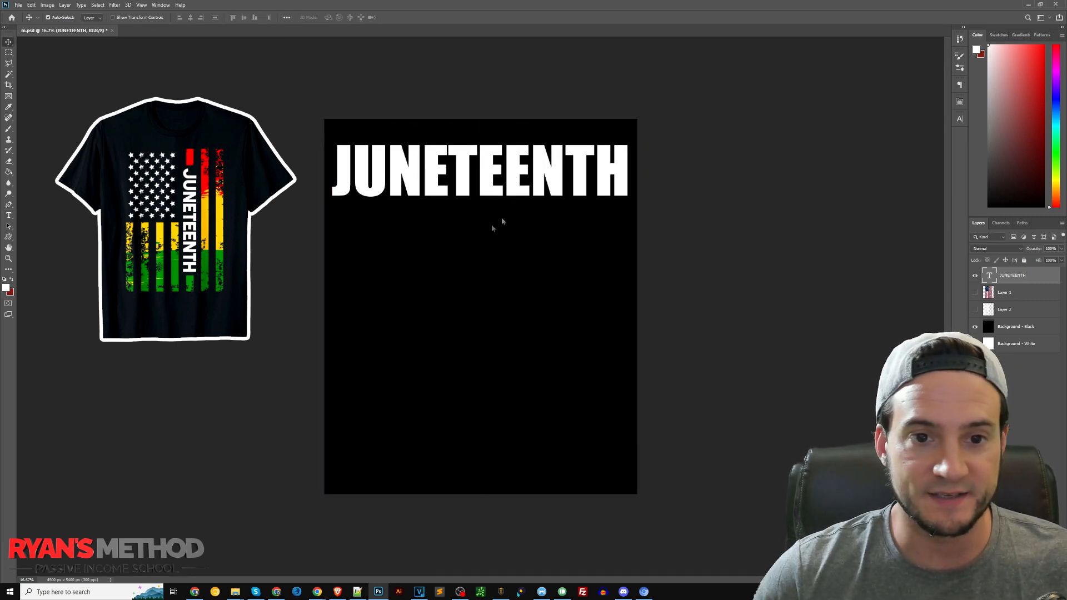
# Step: Change the JUNETEENTH text's font to Edmund-Texture
pyautogui.doubleClick(453, 177)
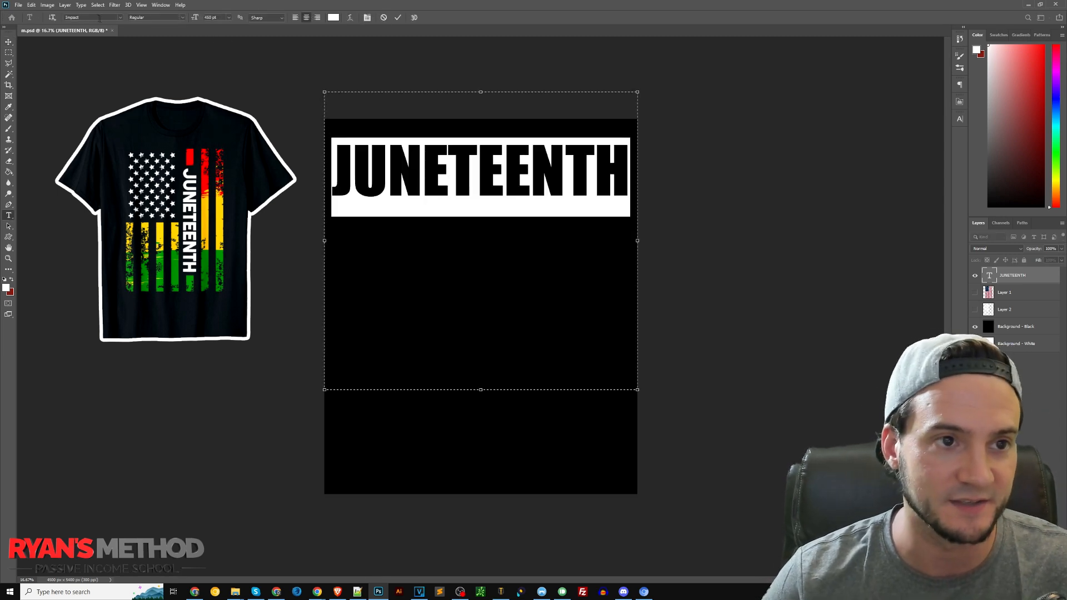
pyautogui.write('edmu')
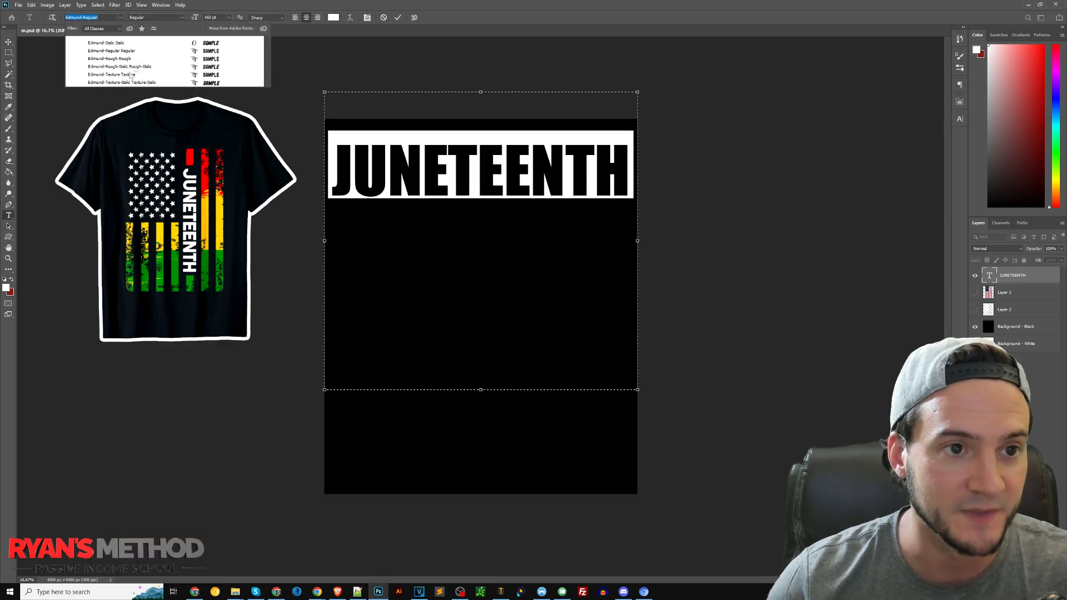
pyautogui.click(133, 74)
pyautogui.click(960, 120)
pyautogui.click(960, 121)
pyautogui.click(8, 42)
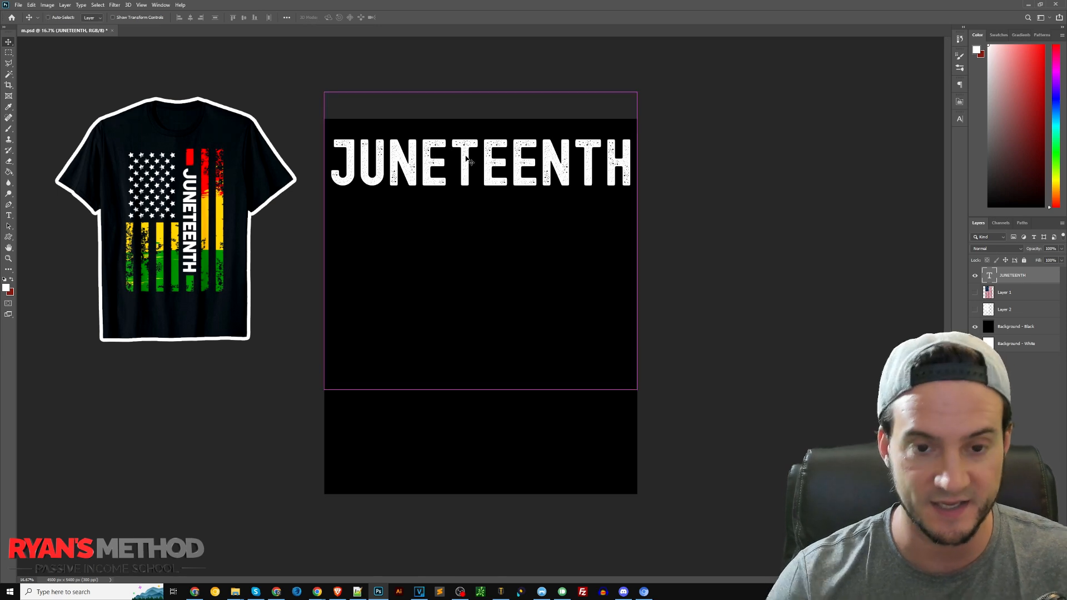
# Step: Inspect the distressed JUNETEENTH lettering up close and show the flag on Layer 2 beneath it
pyautogui.hotkey('ctrl', '+')
pyautogui.scroll(2, 434, 162)
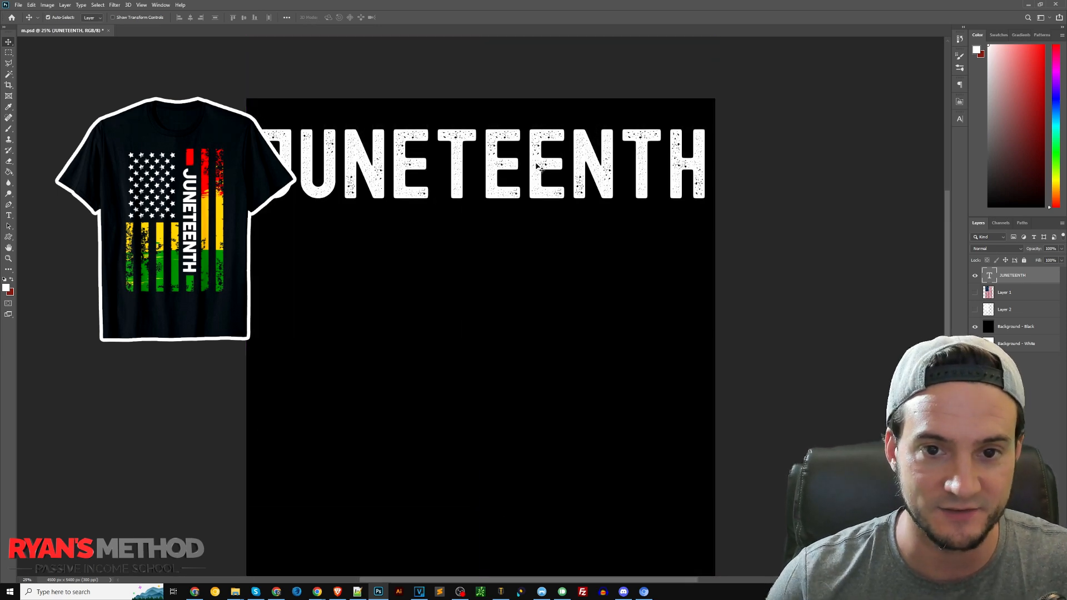
pyautogui.hotkey('ctrl', '-')
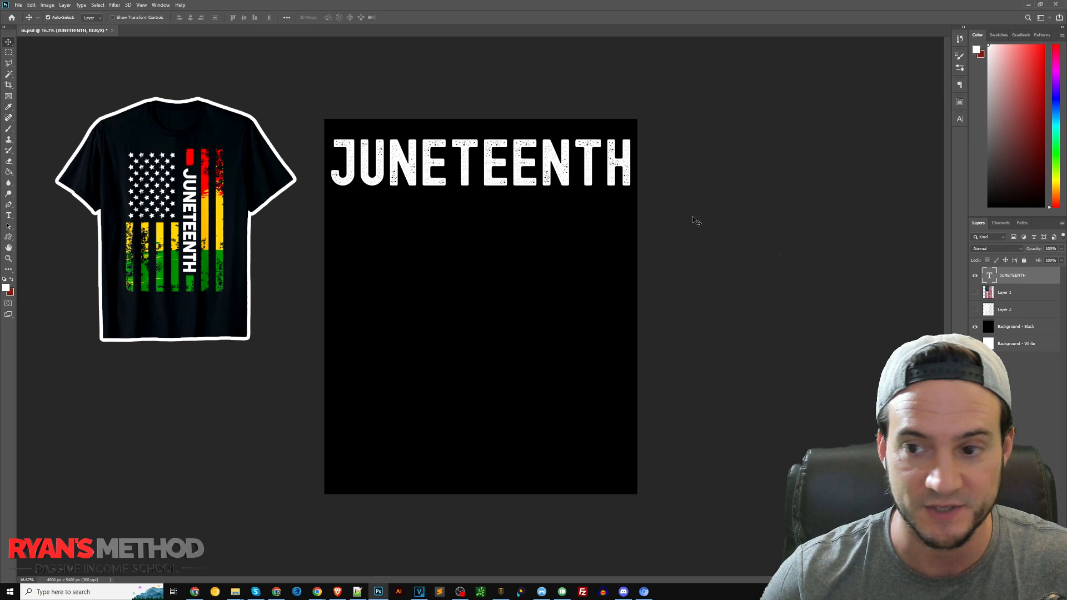
pyautogui.click(975, 310)
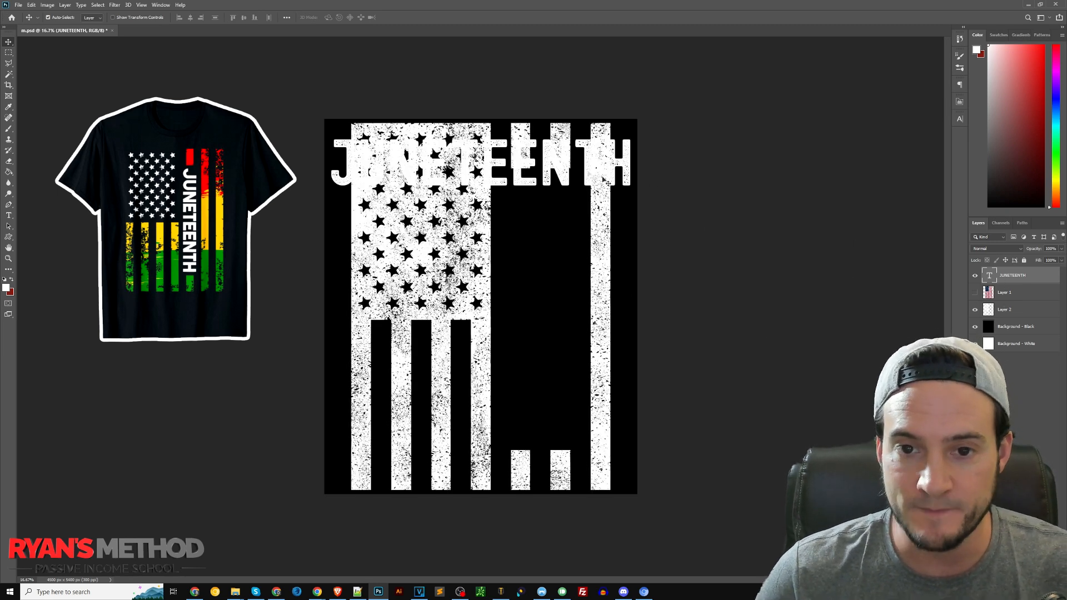
# Step: Hide the flag on Layer 2 and try a vertical orientation for the JUNETEENTH text
pyautogui.moveTo(547, 184); pyautogui.dragTo(560, 249)
pyautogui.click(978, 310)
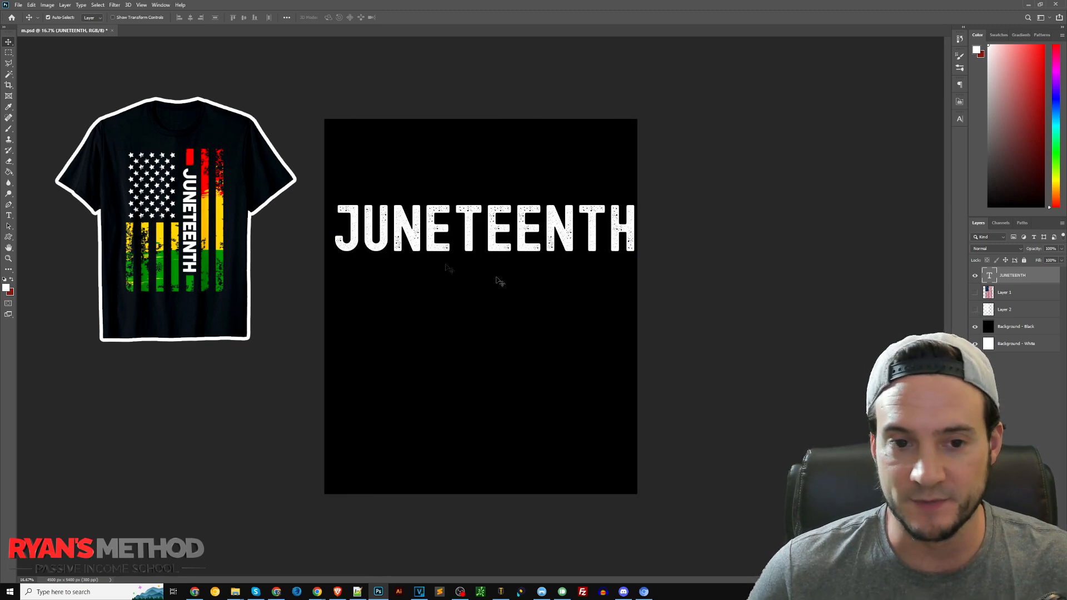
pyautogui.press('t')
pyautogui.click(510, 241)
pyautogui.hotkey('ctrl', 'a')
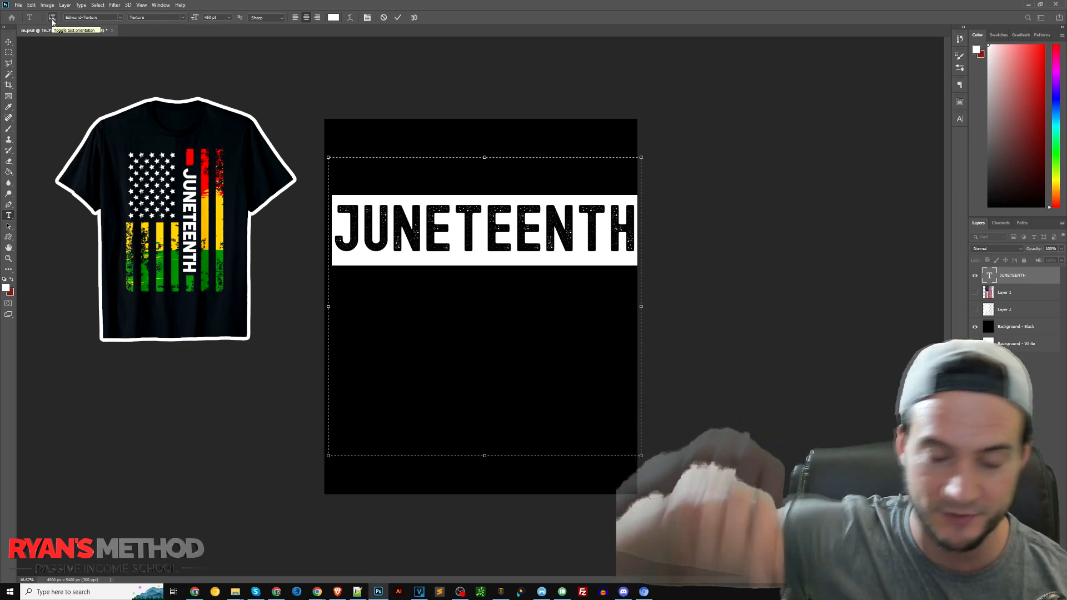
pyautogui.click(52, 18)
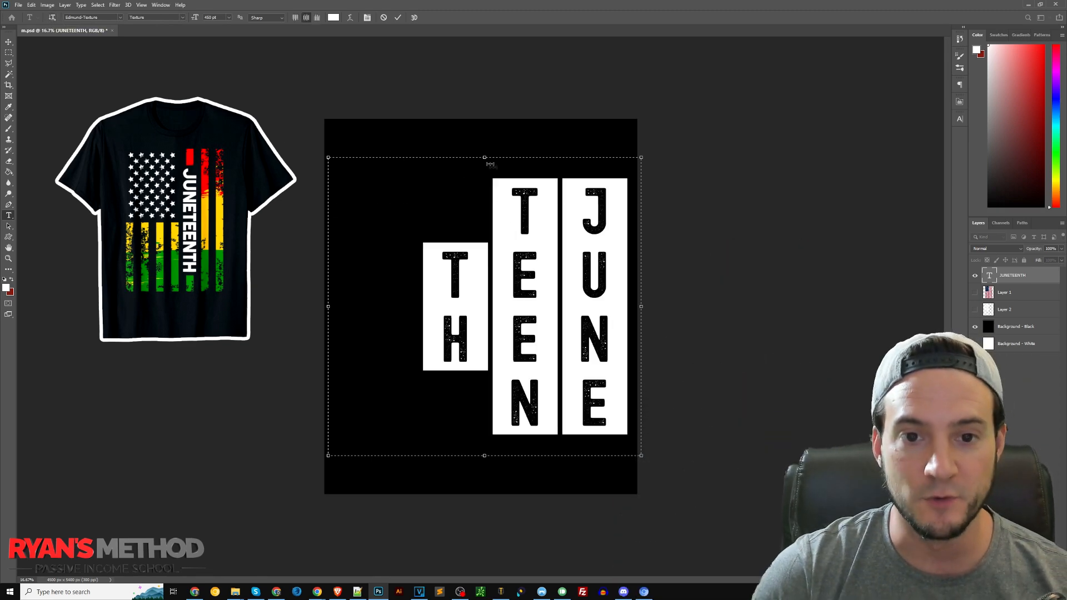
# Step: Extend the JUNETEENTH text box vertically to nearly the full height of the canvas
pyautogui.moveTo(483, 154); pyautogui.dragTo(485, 124)
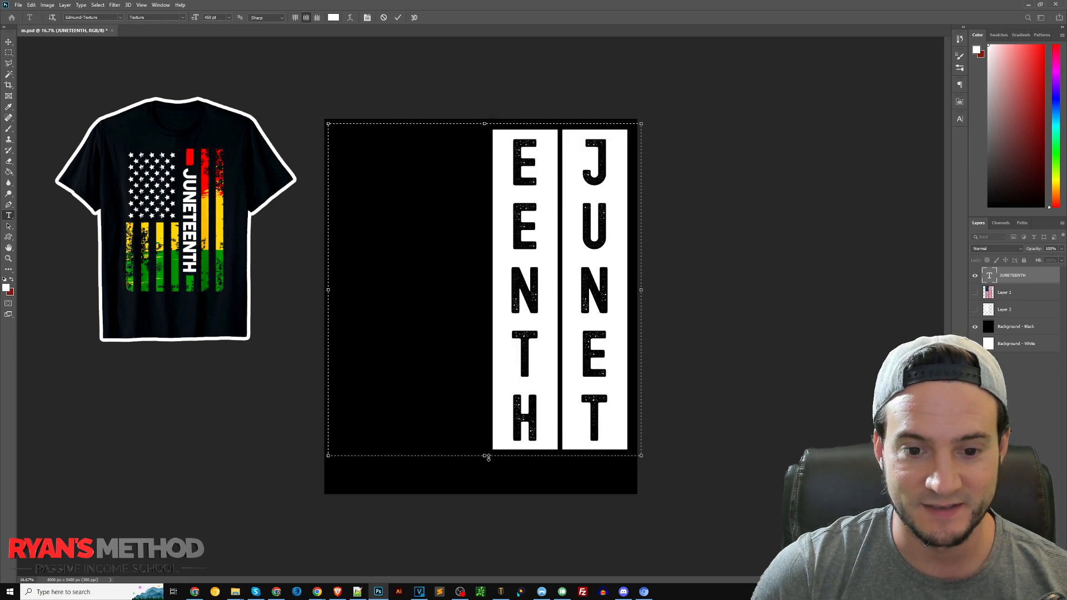
pyautogui.moveTo(488, 456); pyautogui.dragTo(486, 483)
pyautogui.click(598, 270)
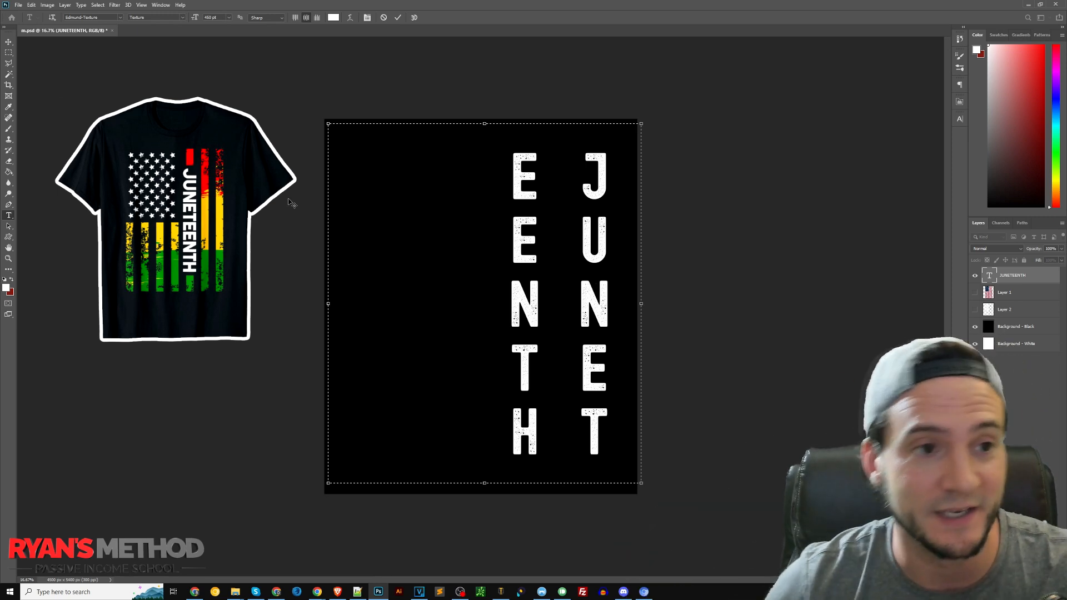
# Step: Switch the JUNETEENTH text back to horizontal orientation and show the flag on Layer 2 again
pyautogui.hotkey('ctrl', 'a')
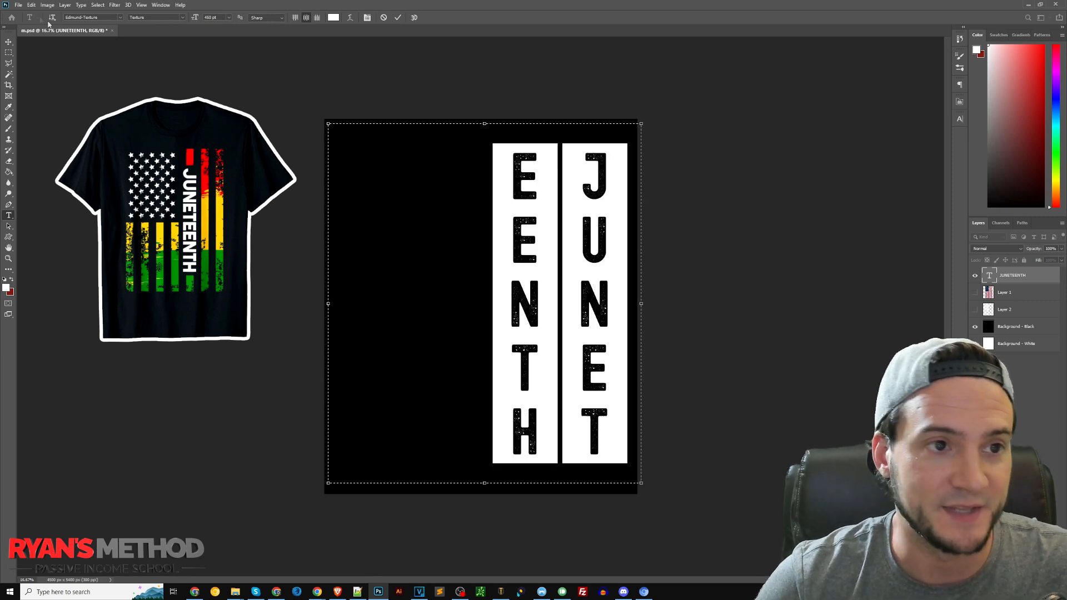
pyautogui.click(51, 19)
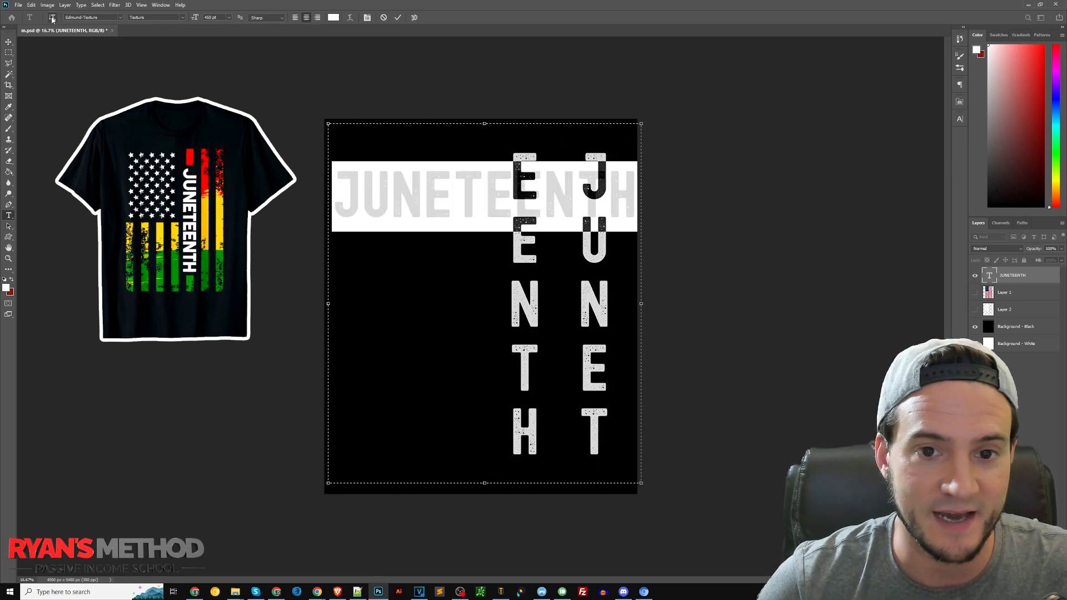
pyautogui.click(8, 42)
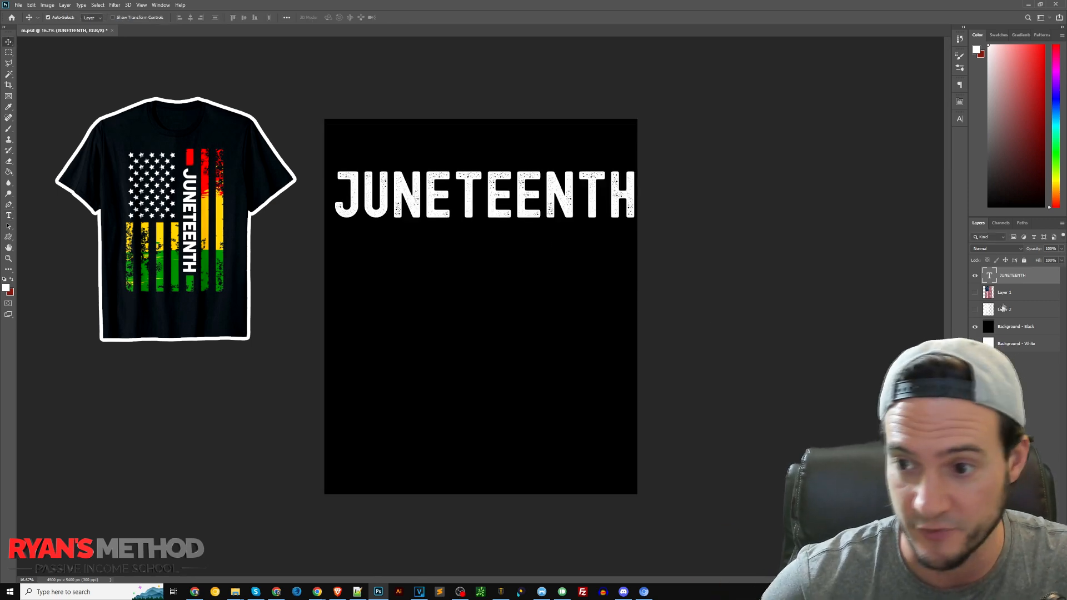
pyautogui.click(975, 310)
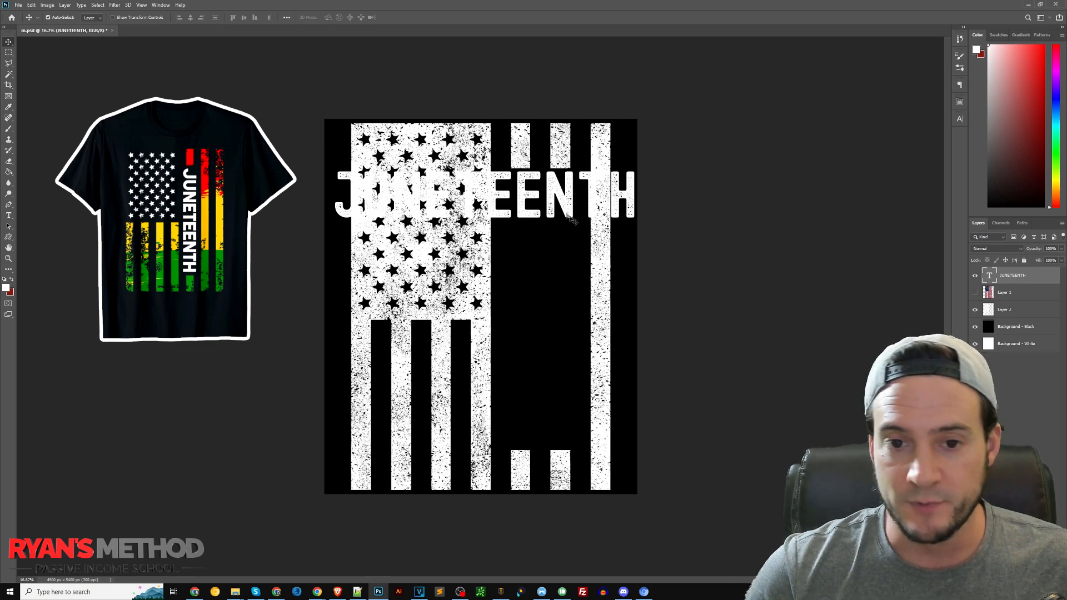
# Step: Move the JUNETEENTH text slightly down the canvas and rotate it 90 degrees clockwise
pyautogui.moveTo(558, 200); pyautogui.dragTo(558, 238)
pyautogui.click(31, 5)
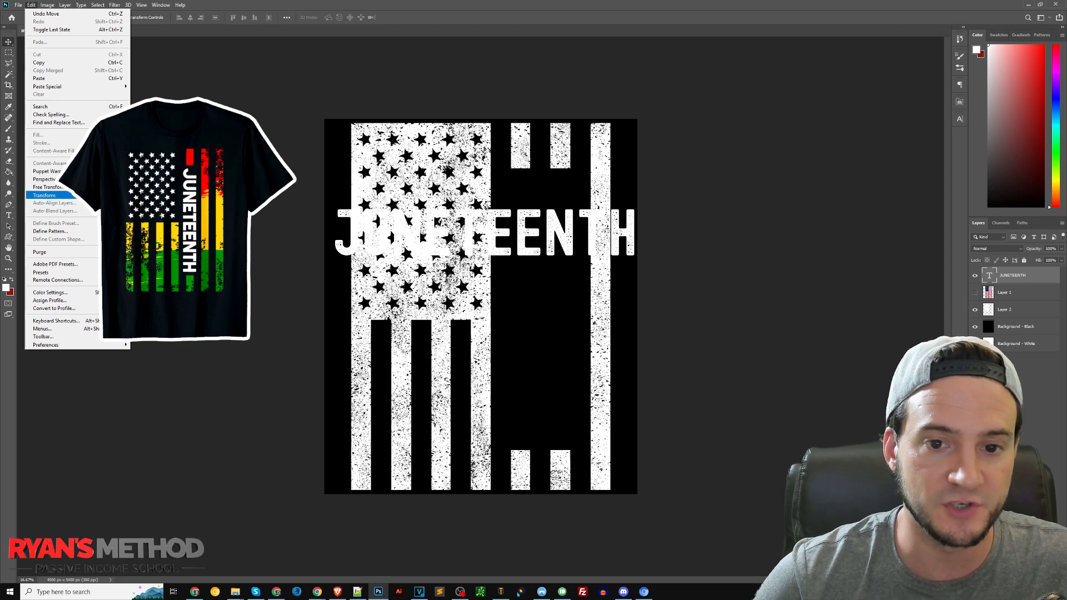
pyautogui.click(162, 304)
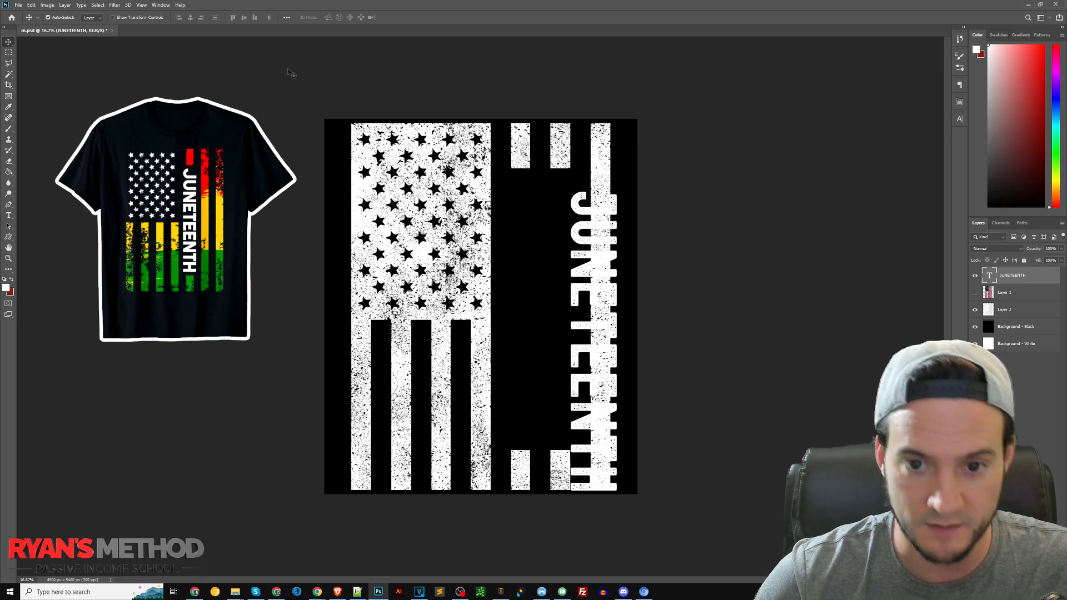
# Step: Move the rotated JUNETEENTH text into the gap in the flag's stripes and compress its length to fit the gap
pyautogui.click(31, 5)
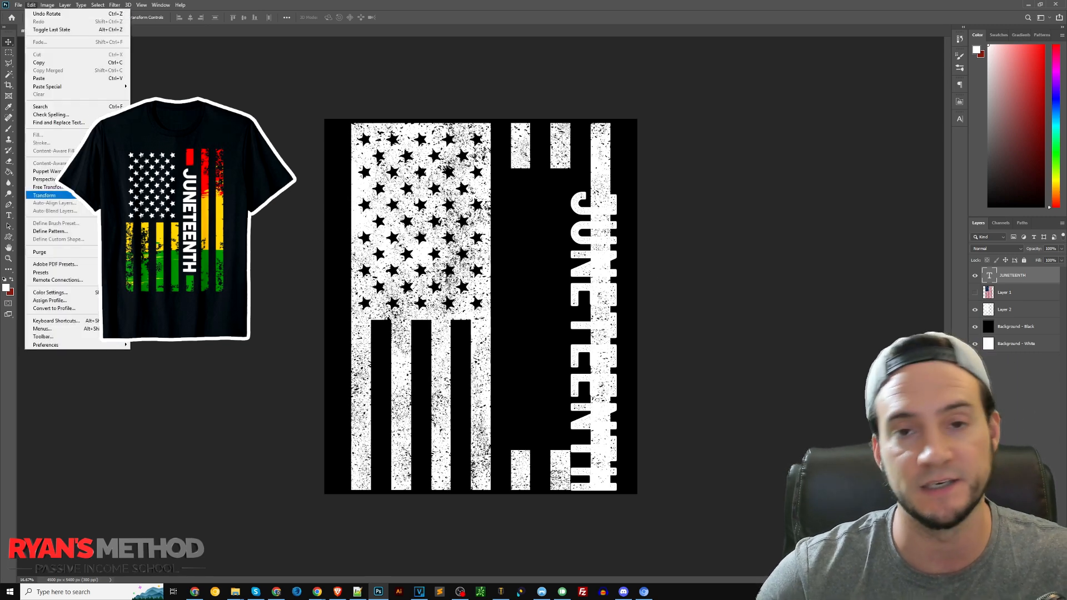
pyautogui.press('Escape')
pyautogui.hotkey('ctrl', 't')
pyautogui.moveTo(573, 264); pyautogui.dragTo(520, 251)
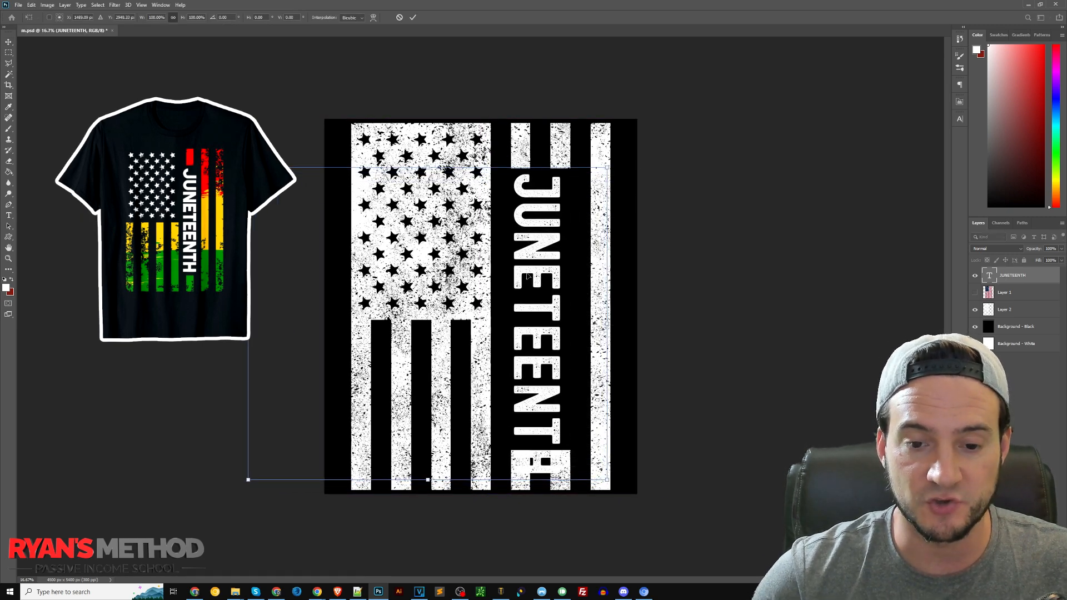
pyautogui.moveTo(427, 479); pyautogui.dragTo(428, 449)
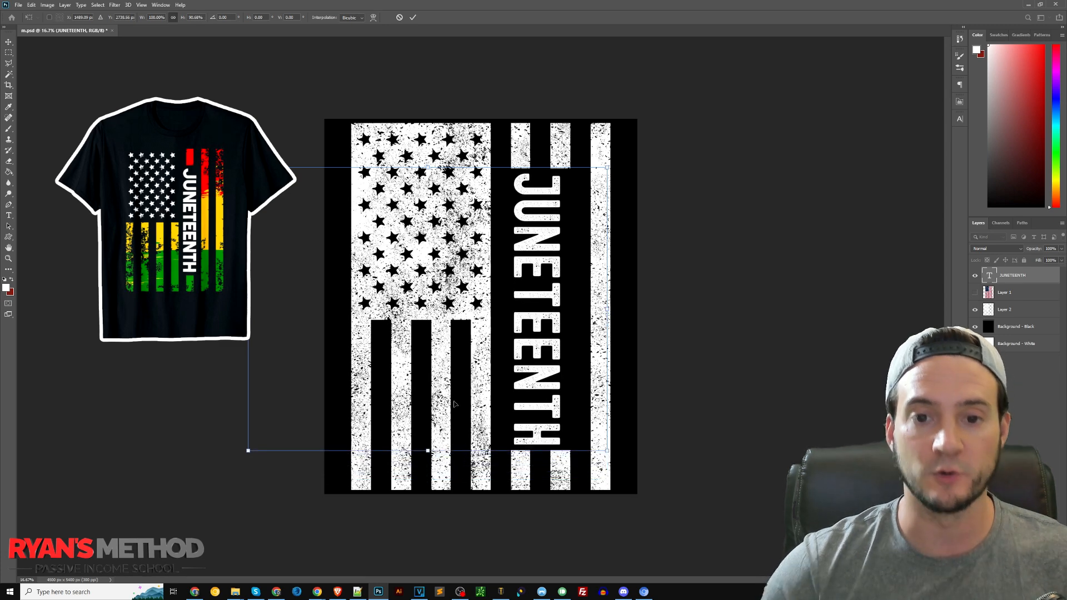
pyautogui.press('Return')
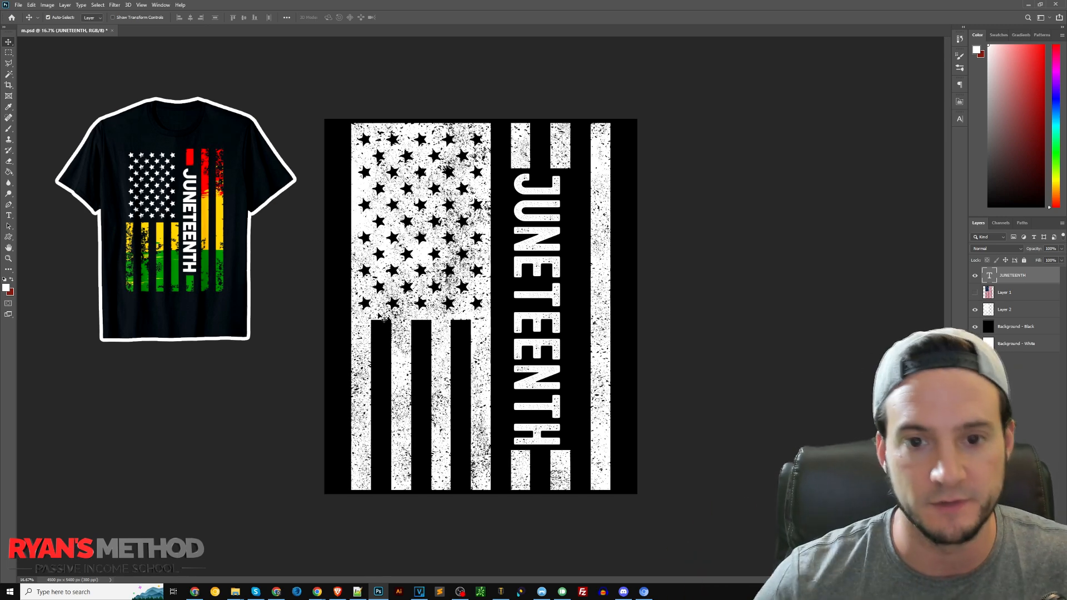
# Step: Undo the compression, move and rotation of the JUNETEENTH text
pyautogui.moveTo(431, 319); pyautogui.dragTo(489, 328)
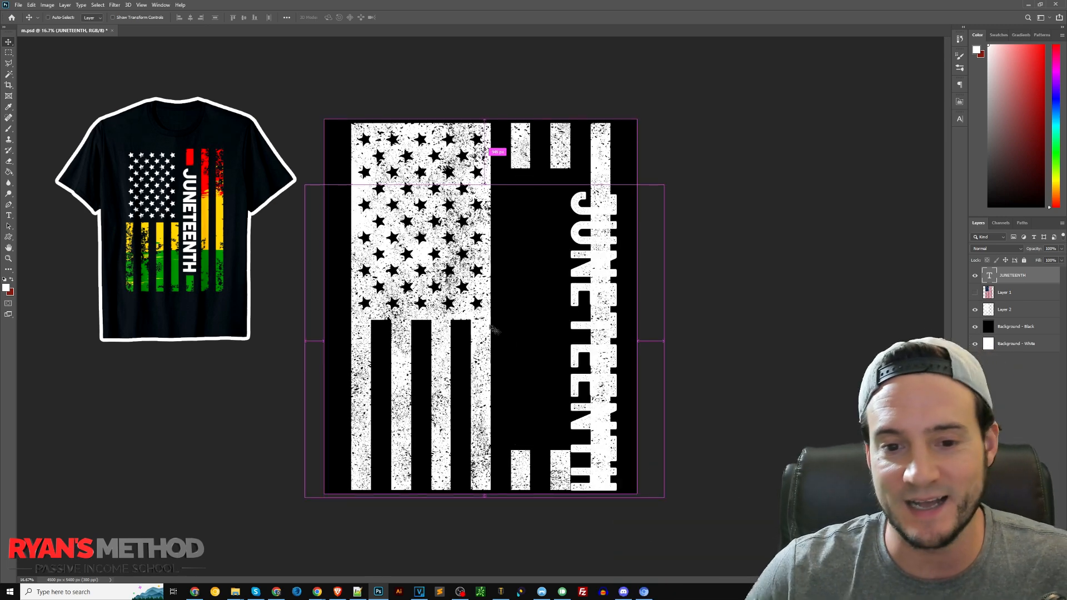
pyautogui.hotkey('ctrl', 'z')
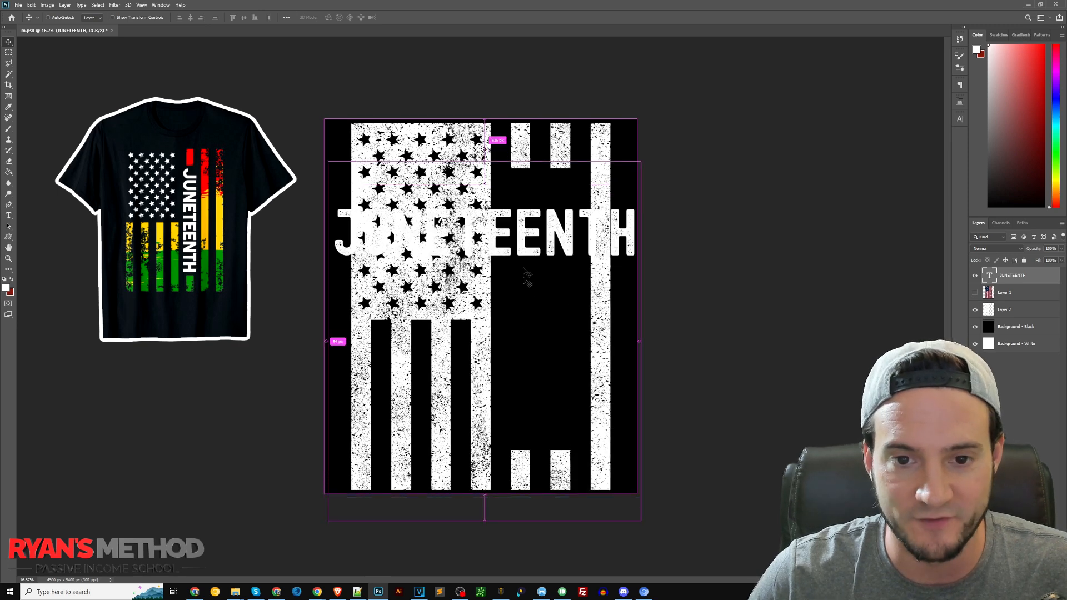
pyautogui.doubleClick(525, 228)
pyautogui.hotkey('ctrl', 'a')
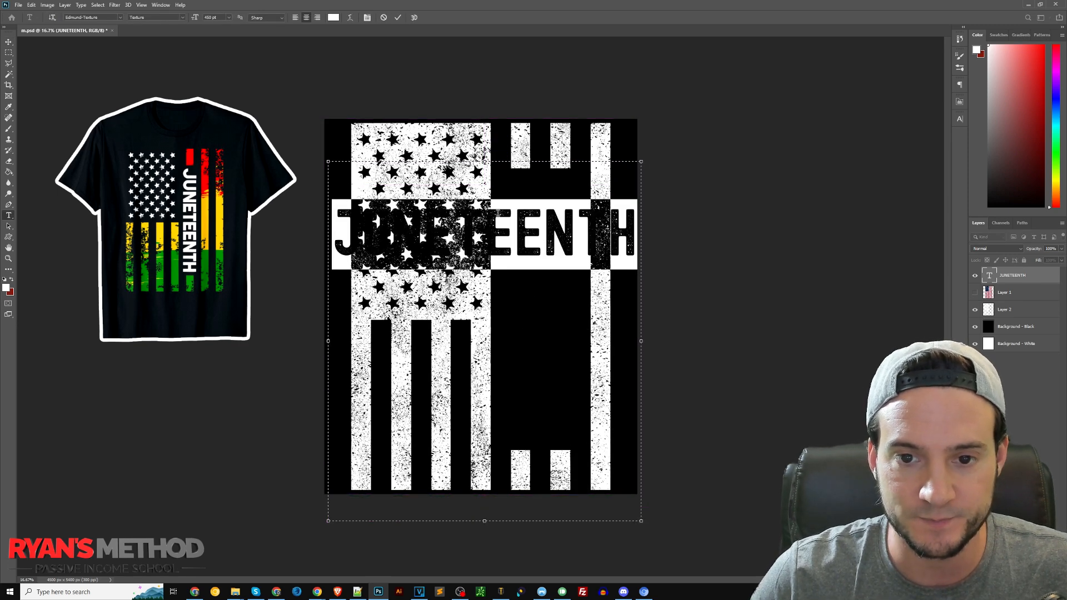
pyautogui.hotkey('ctrl', 'Return')
# Step: Rotate the JUNETEENTH text 90 degrees clockwise and place it in the gap in the flag's stripes
pyautogui.click(28, 5)
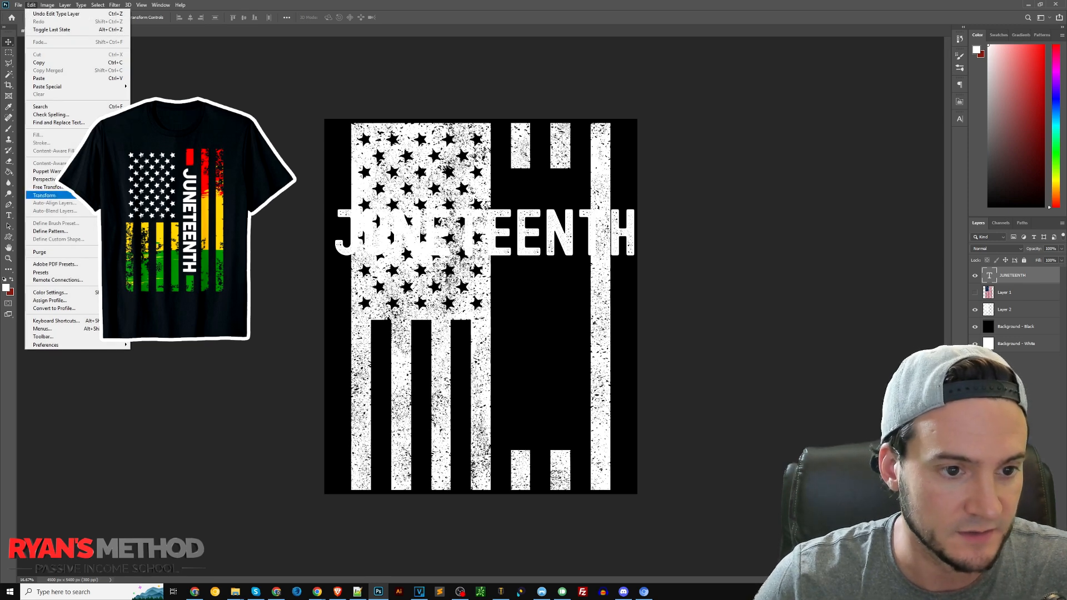
pyautogui.moveTo(45, 195)
pyautogui.click(162, 267)
pyautogui.moveTo(584, 276); pyautogui.dragTo(529, 255)
# Step: Set the JUNETEENTH text's tracking to -30 and move the text slightly up within the stripe gap
pyautogui.doubleClick(550, 222)
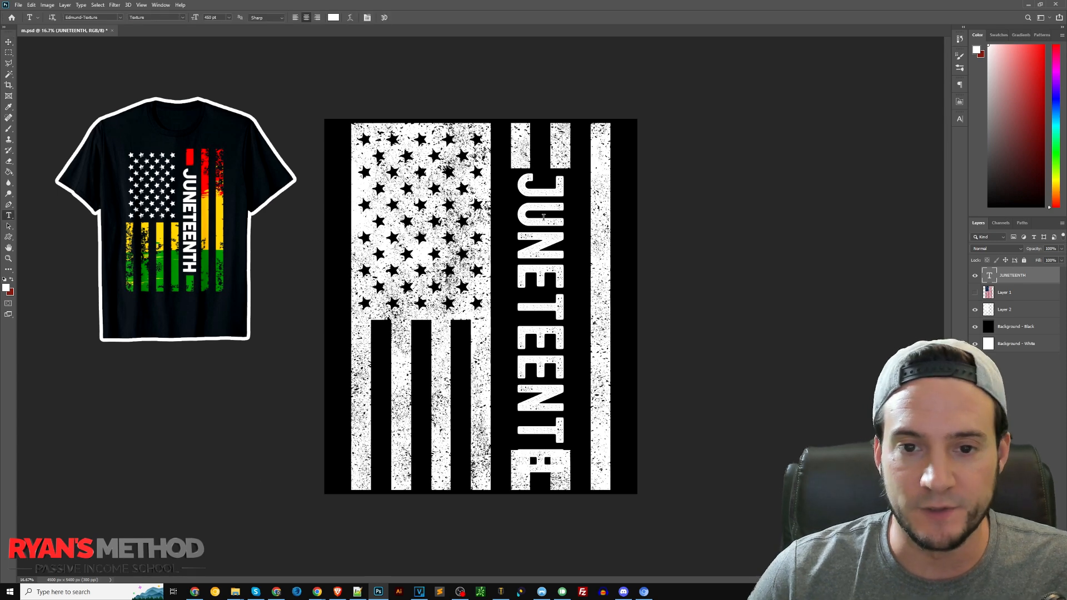
pyautogui.click(960, 119)
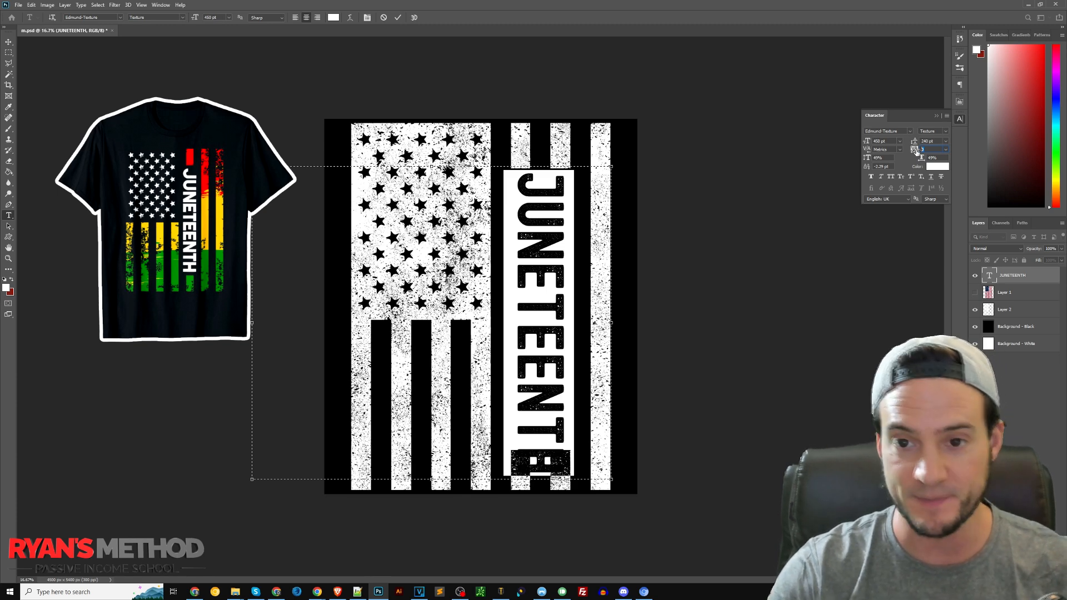
pyautogui.press('Return')
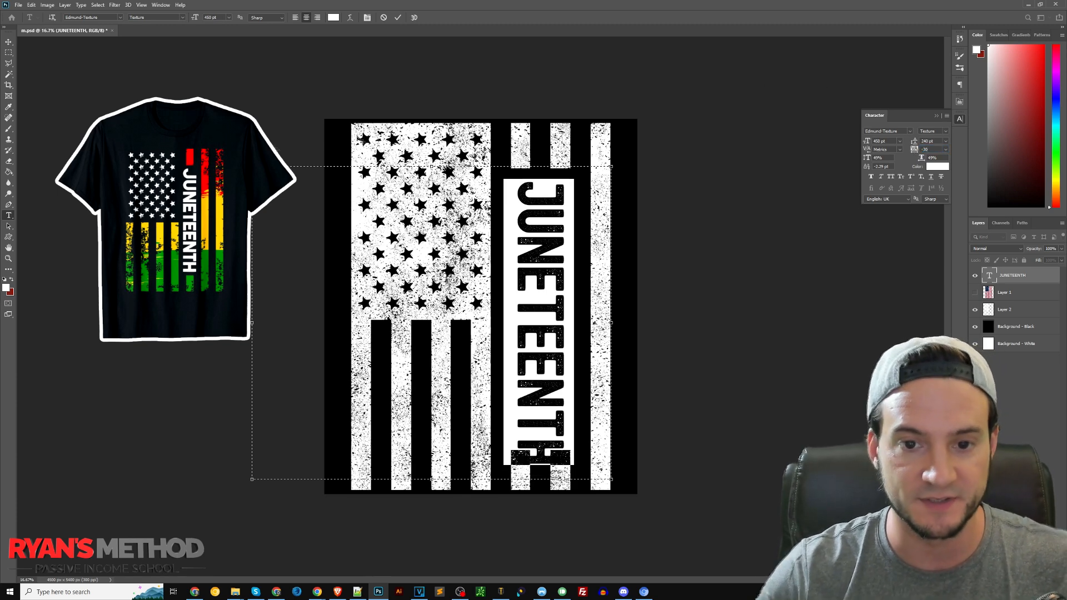
pyautogui.click(8, 42)
pyautogui.moveTo(535, 226); pyautogui.dragTo(535, 214)
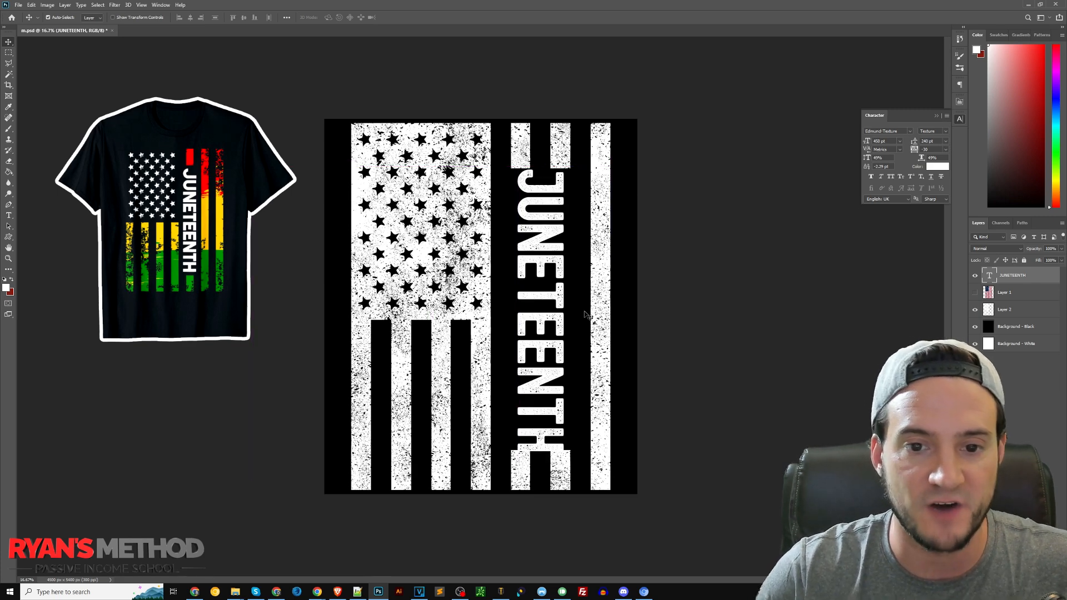
# Step: Change the JUNETEENTH text's font to Impact and shift the text slightly right to align with the cut stripes
pyautogui.doubleClick(561, 233)
pyautogui.click(86, 17)
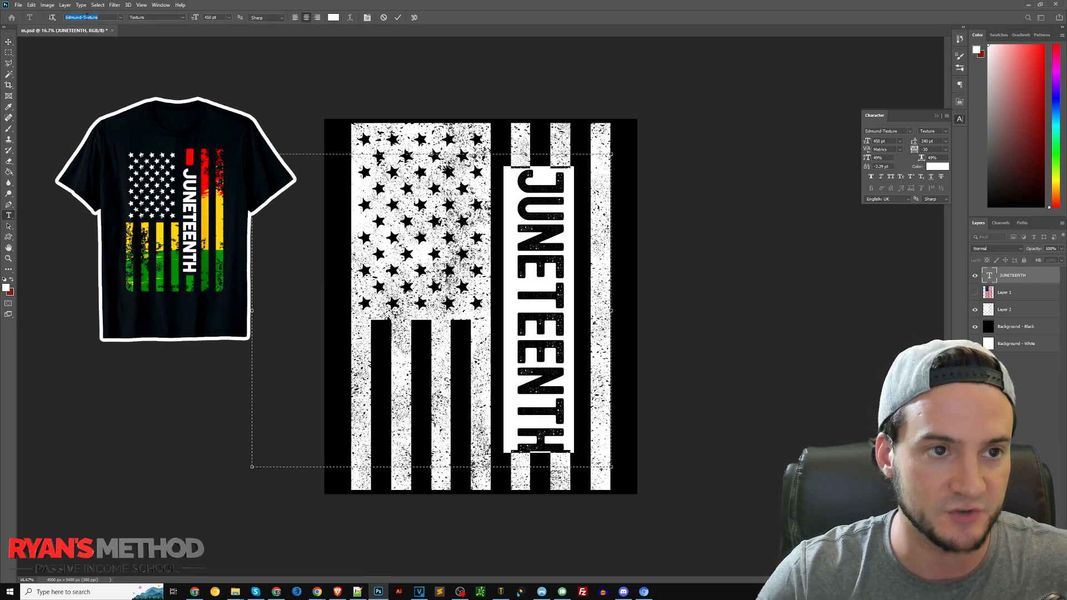
pyautogui.write('Impact')
pyautogui.click(126, 44)
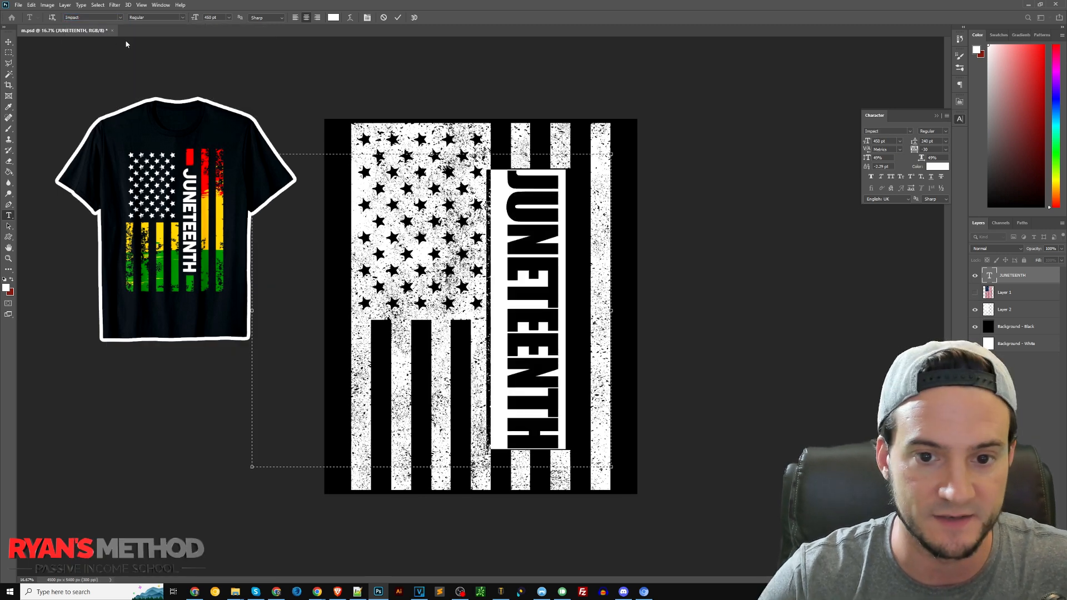
pyautogui.click(9, 42)
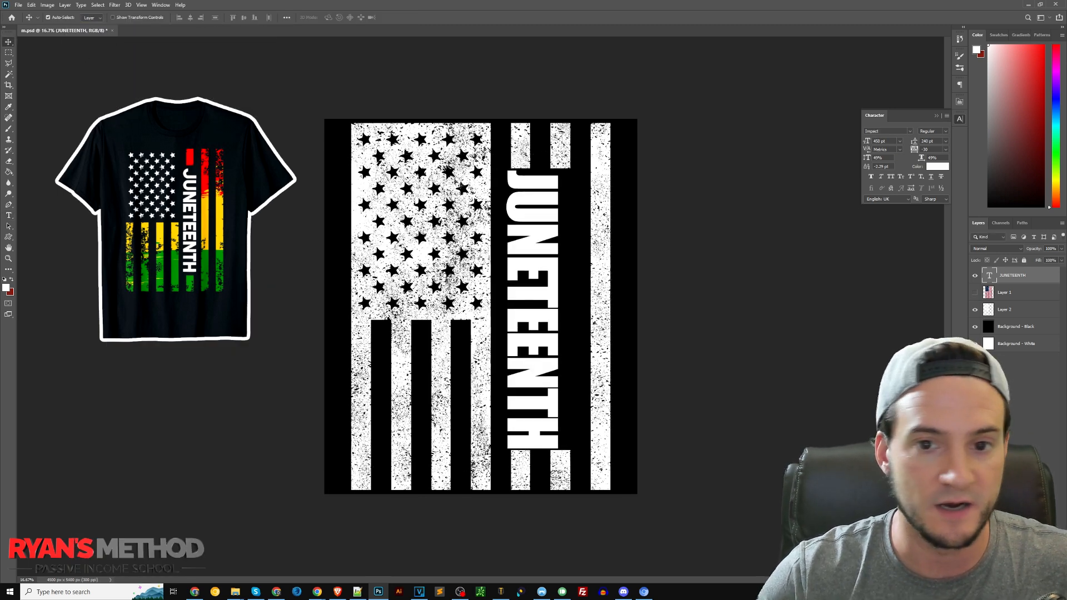
pyautogui.moveTo(538, 204); pyautogui.dragTo(550, 202)
# Step: Change the JUNETEENTH text's font to Open Sans ExtraBold
pyautogui.doubleClick(550, 202)
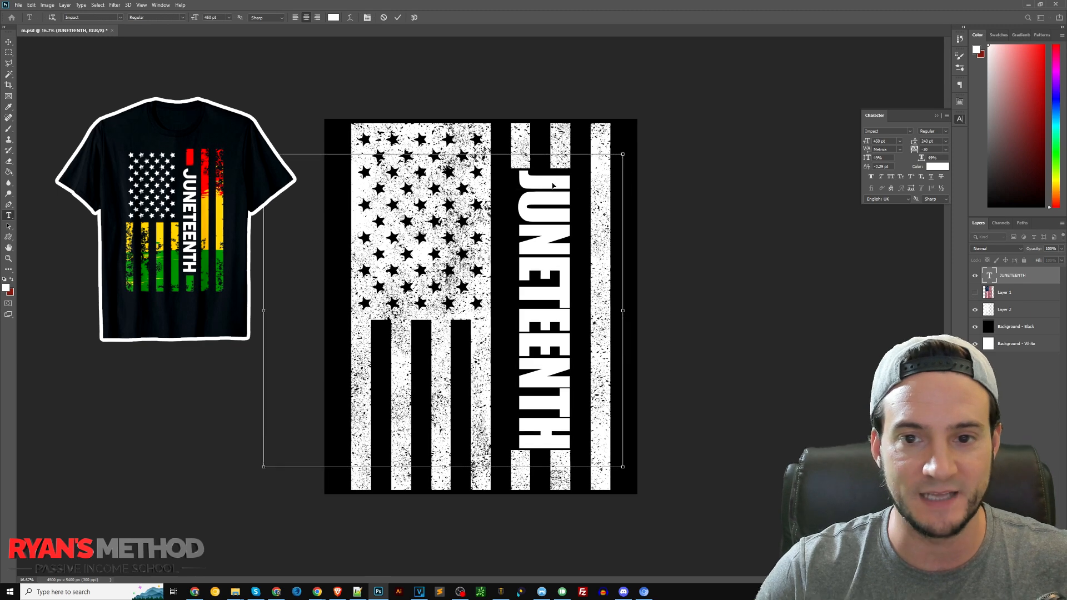
pyautogui.click(81, 17)
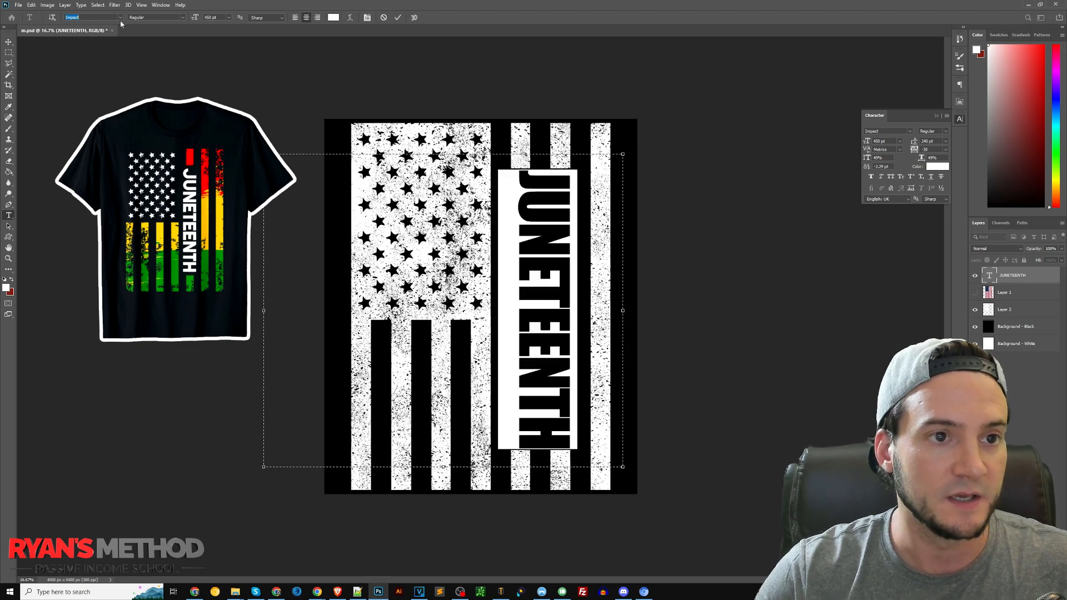
pyautogui.write('open san')
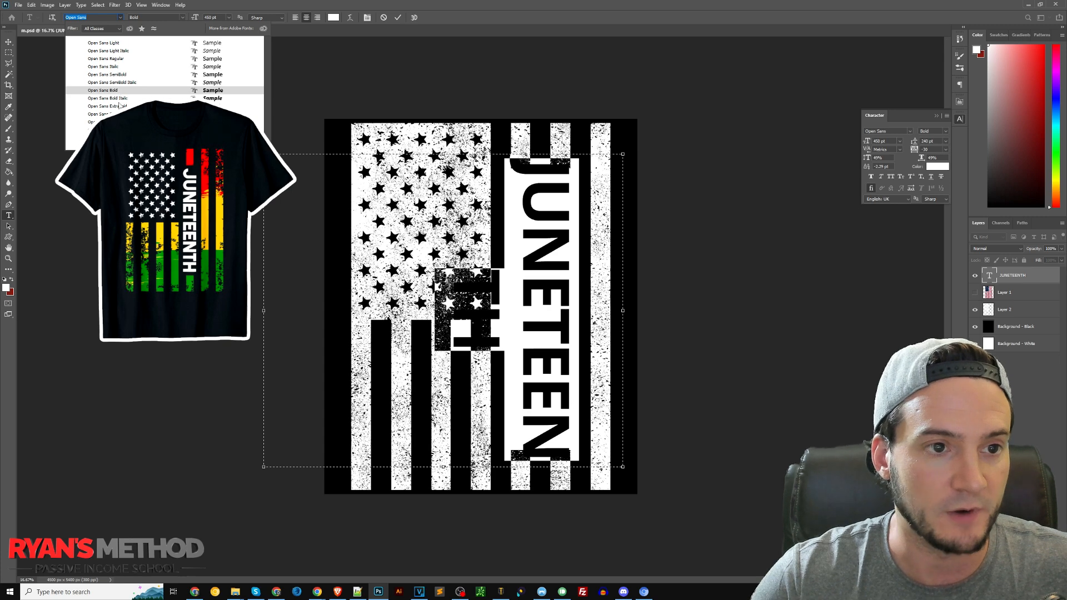
pyautogui.click(119, 106)
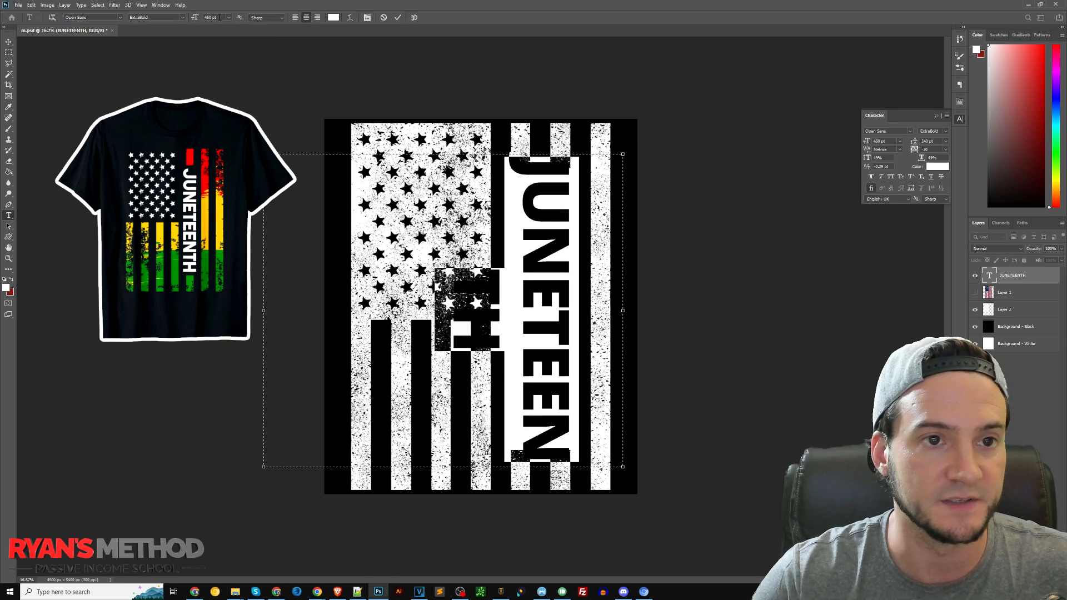
# Step: Reduce the JUNETEENTH text's font size to slightly below 380 pt so it fits on one line, and move it into the stripe gap
pyautogui.write('400')
pyautogui.press('Return')
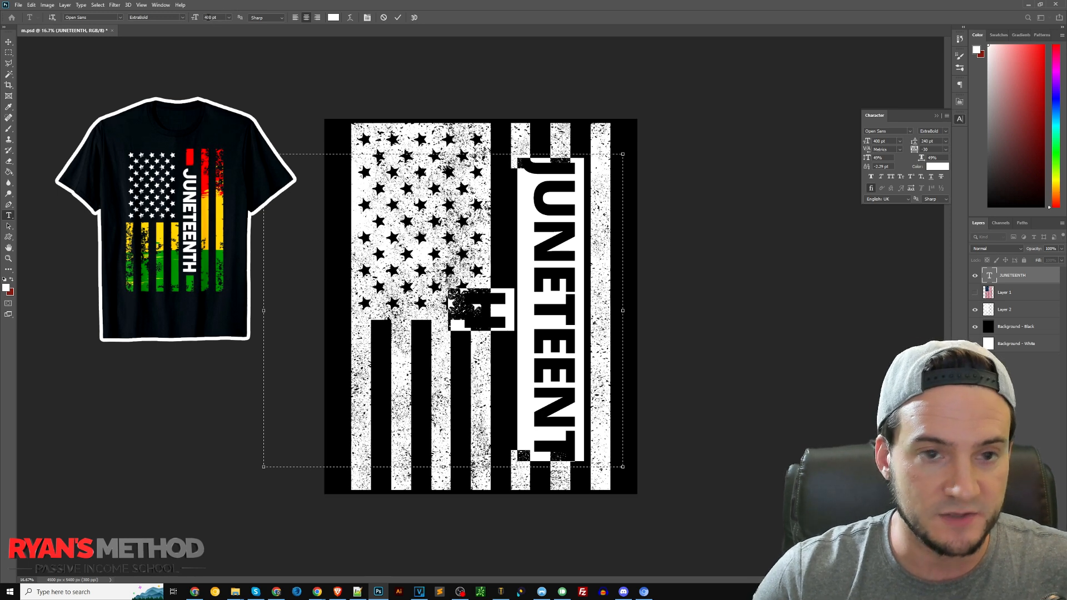
pyautogui.write('380')
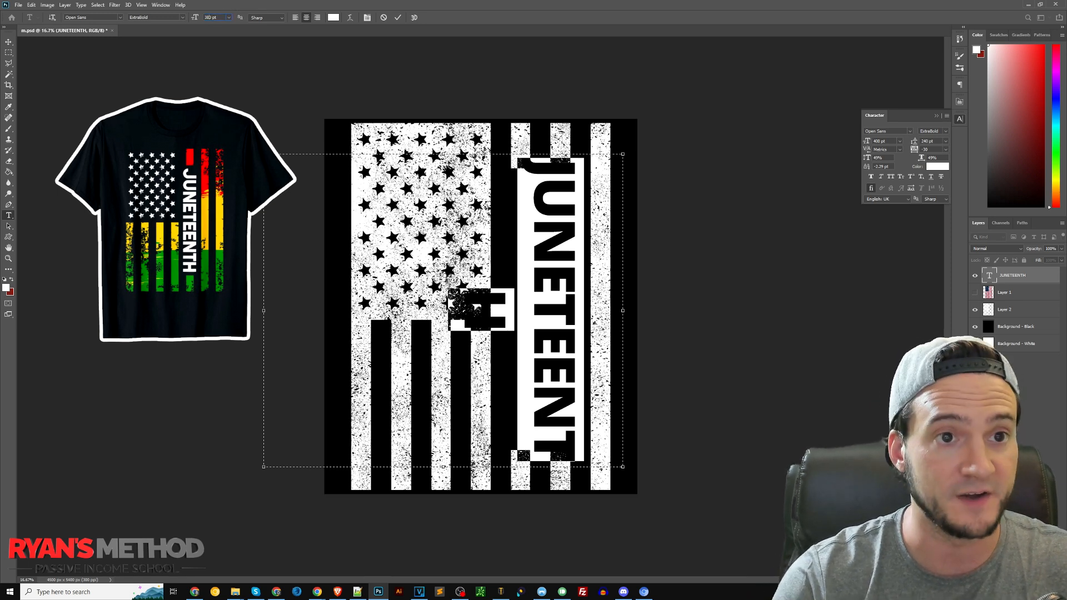
pyautogui.press('Return')
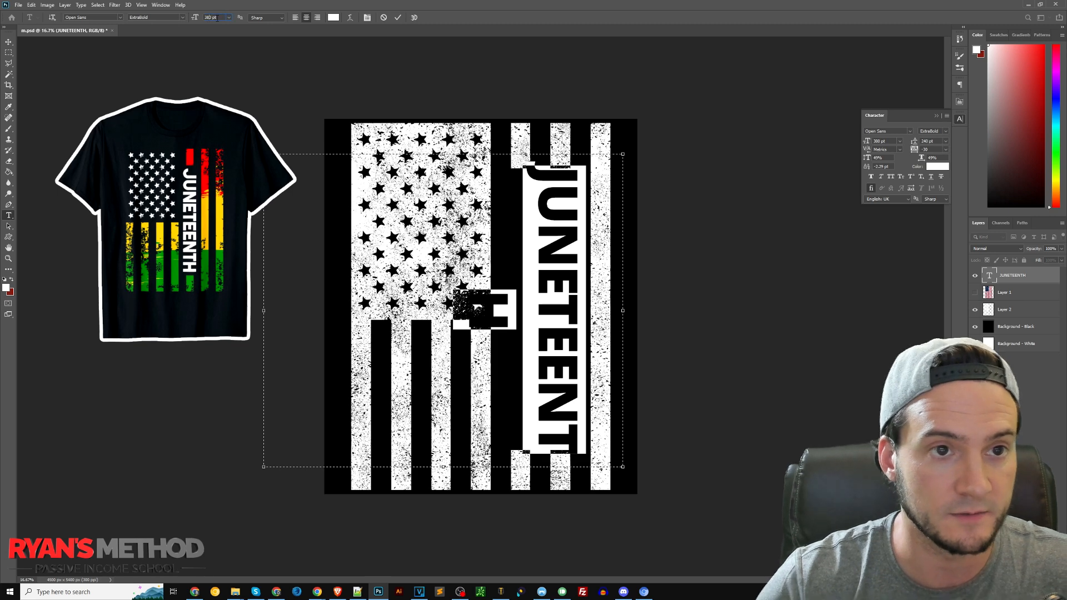
pyautogui.click(9, 42)
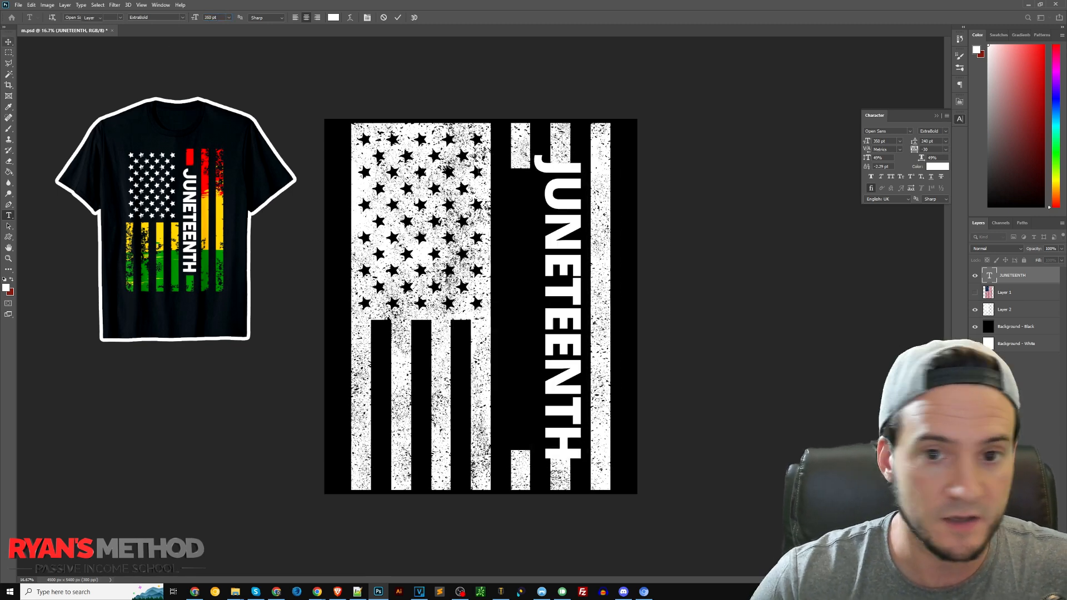
pyautogui.moveTo(556, 168); pyautogui.dragTo(538, 183)
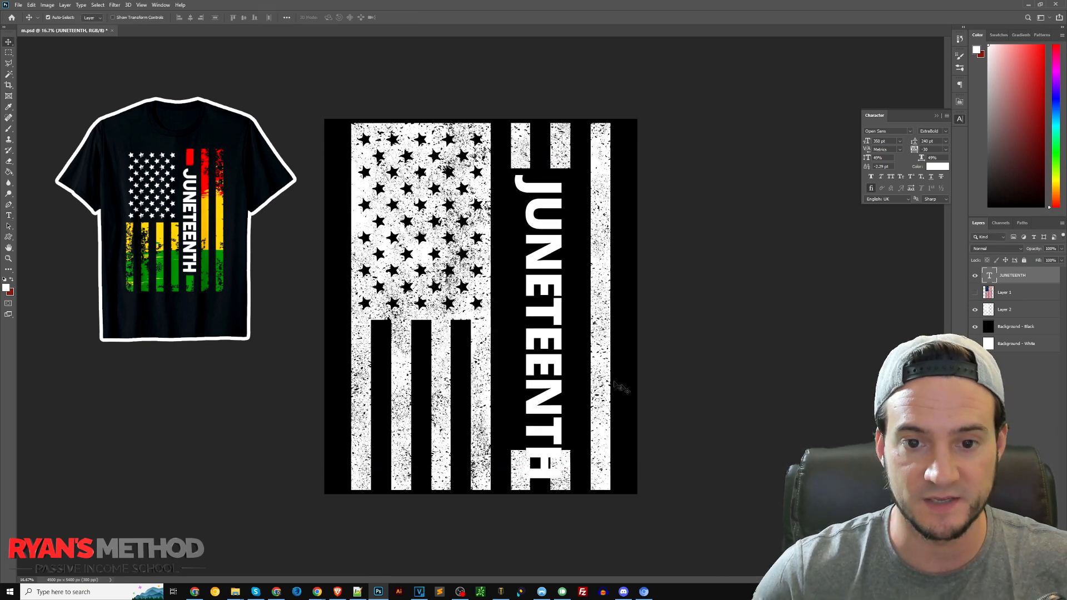
pyautogui.press('y')
pyautogui.click(546, 199)
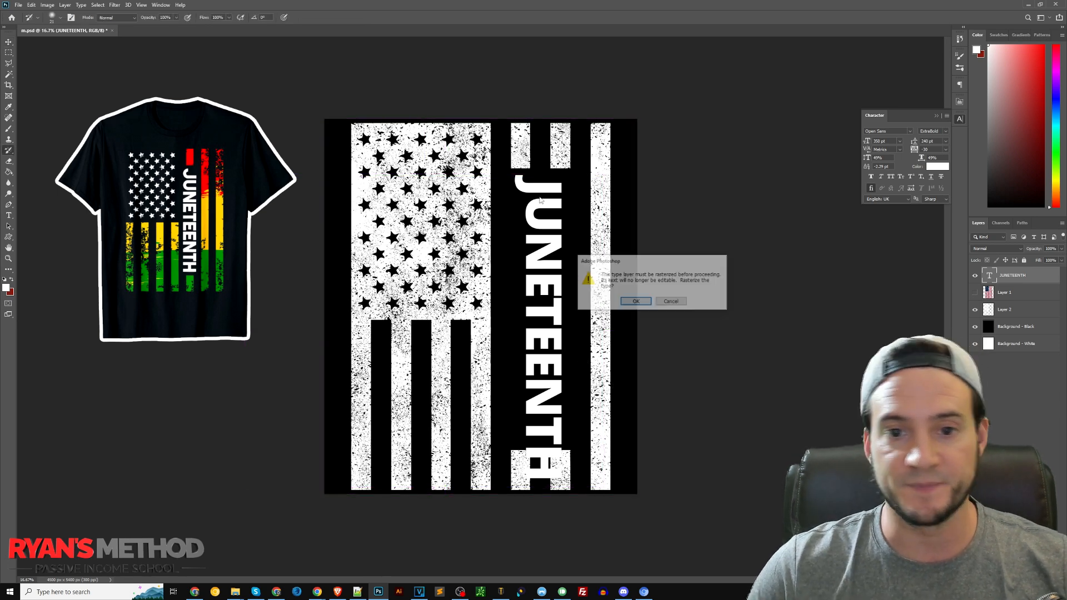
pyautogui.click(672, 302)
# Step: Change the JUNETEENTH text's font to League Gothic SemiExpanded
pyautogui.press('t')
pyautogui.press('Return')
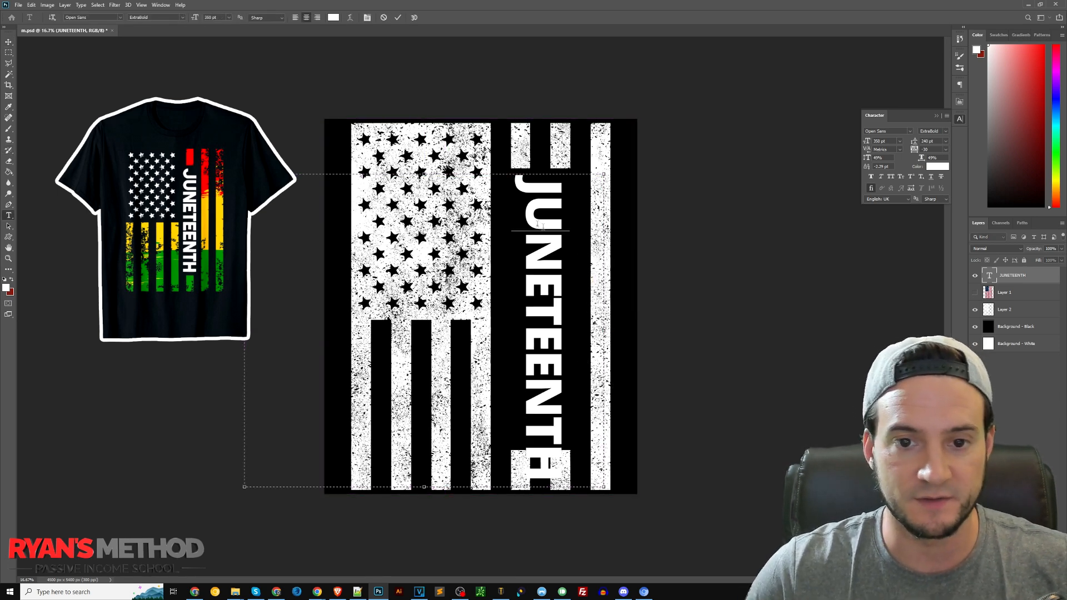
pyautogui.click(92, 17)
pyautogui.write('league goth')
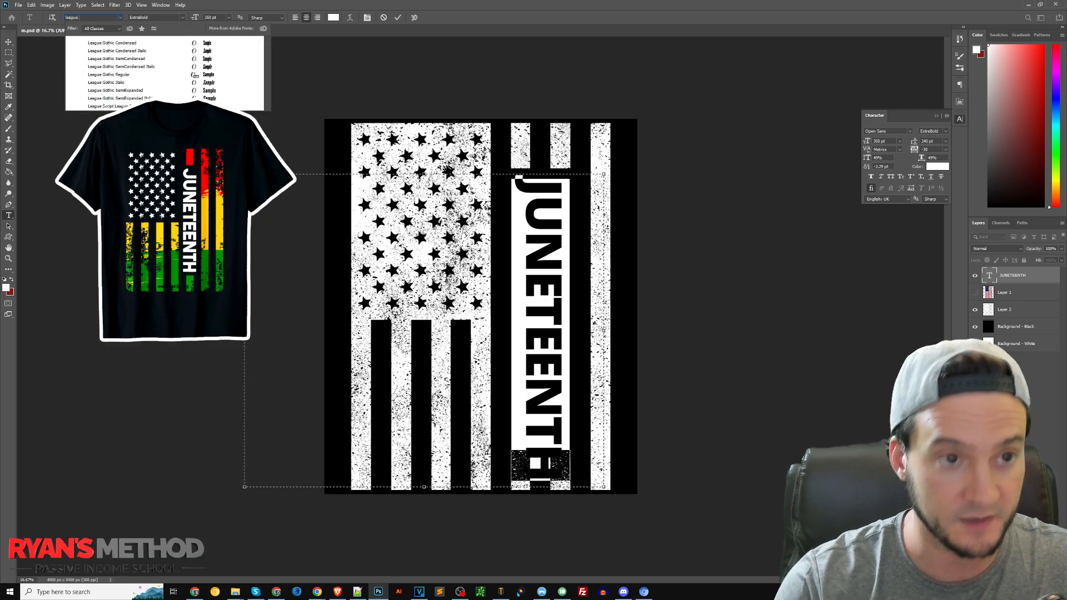
pyautogui.click(134, 92)
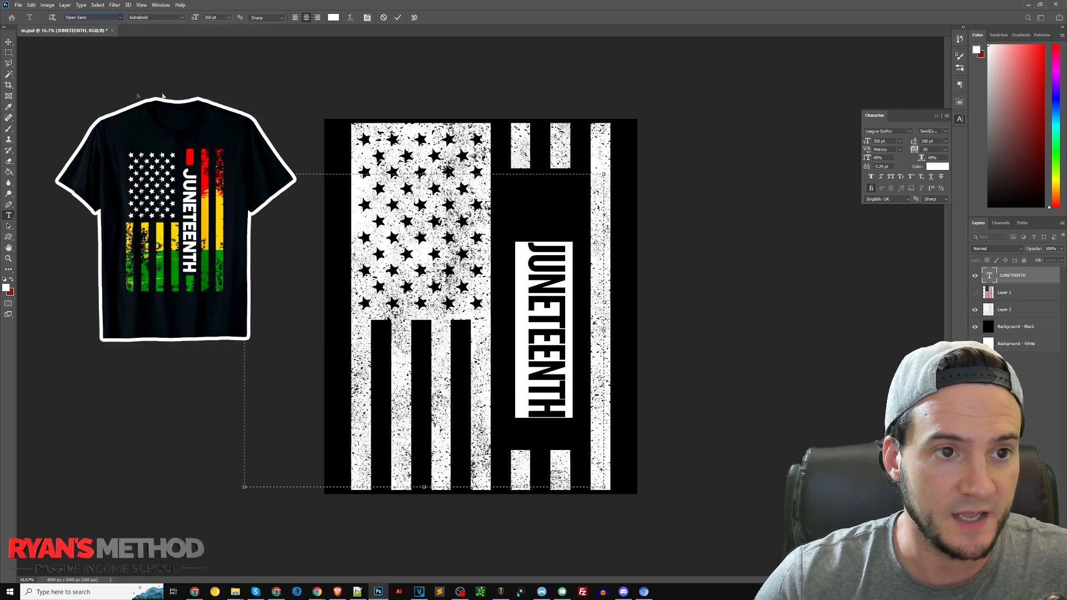
# Step: Set the JUNETEENTH text's font size to 420 pt and its tracking to 0
pyautogui.write('420')
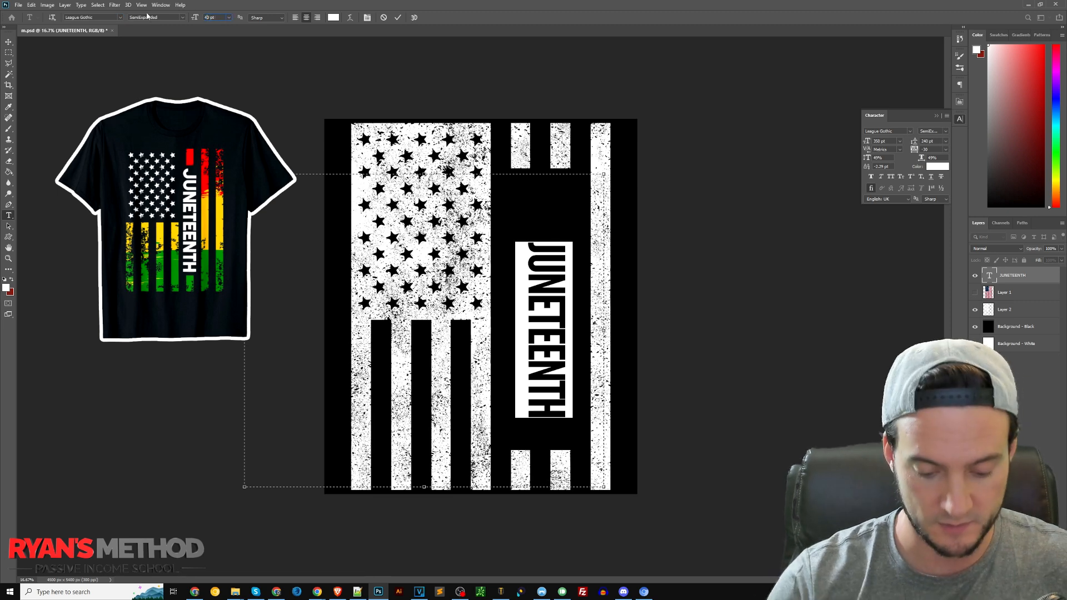
pyautogui.press('Return')
pyautogui.doubleClick(943, 150)
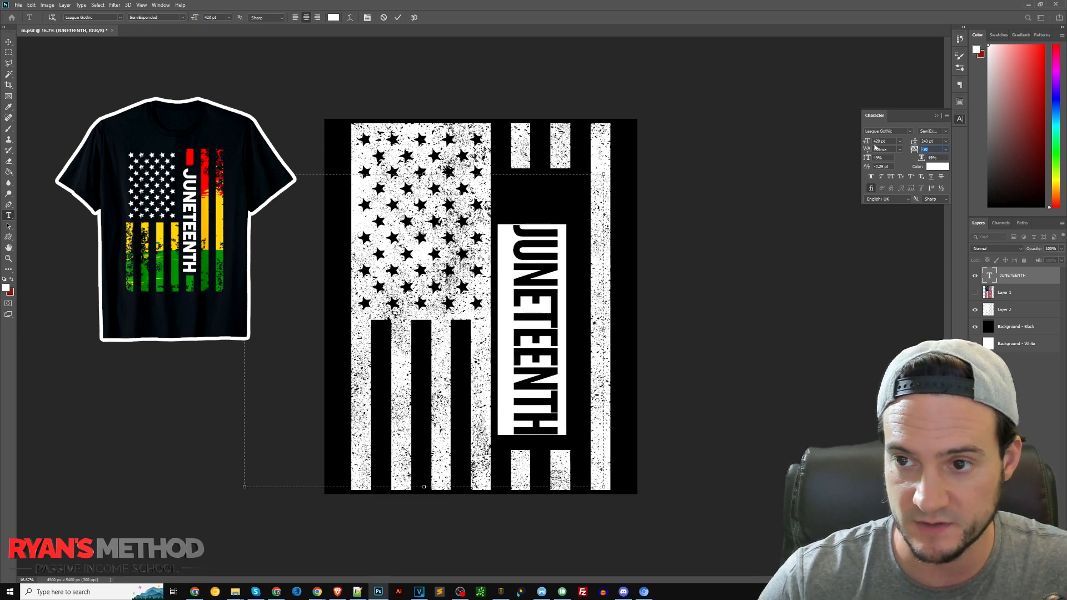
pyautogui.write('0')
pyautogui.press('Return')
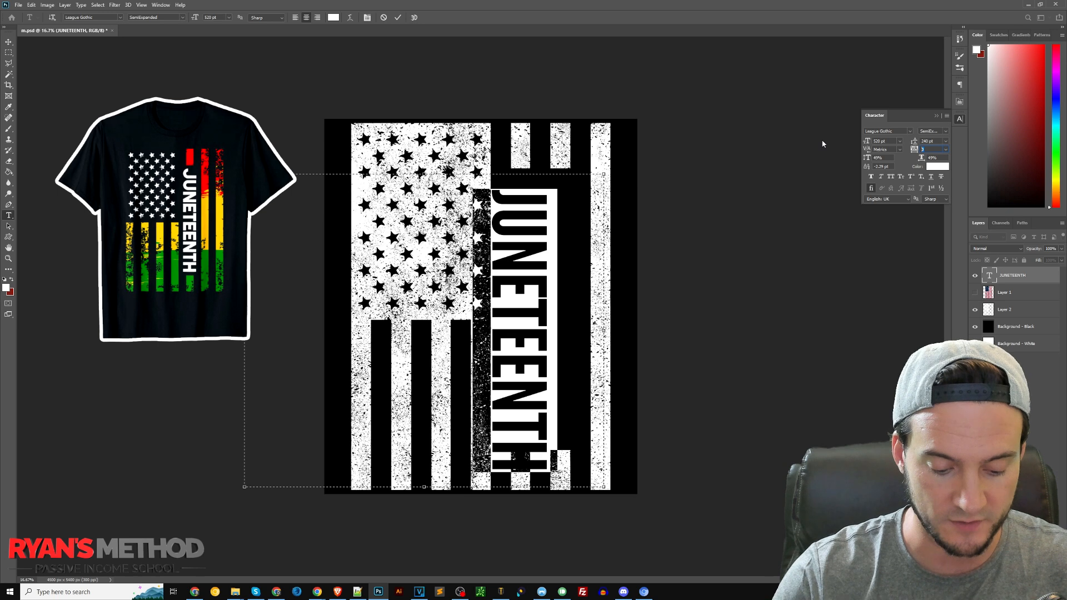
# Step: Set the JUNETEENTH text to 520 pt with tracking 10, and move it into the gap between the cut stripes
pyautogui.write('50')
pyautogui.press('Return')
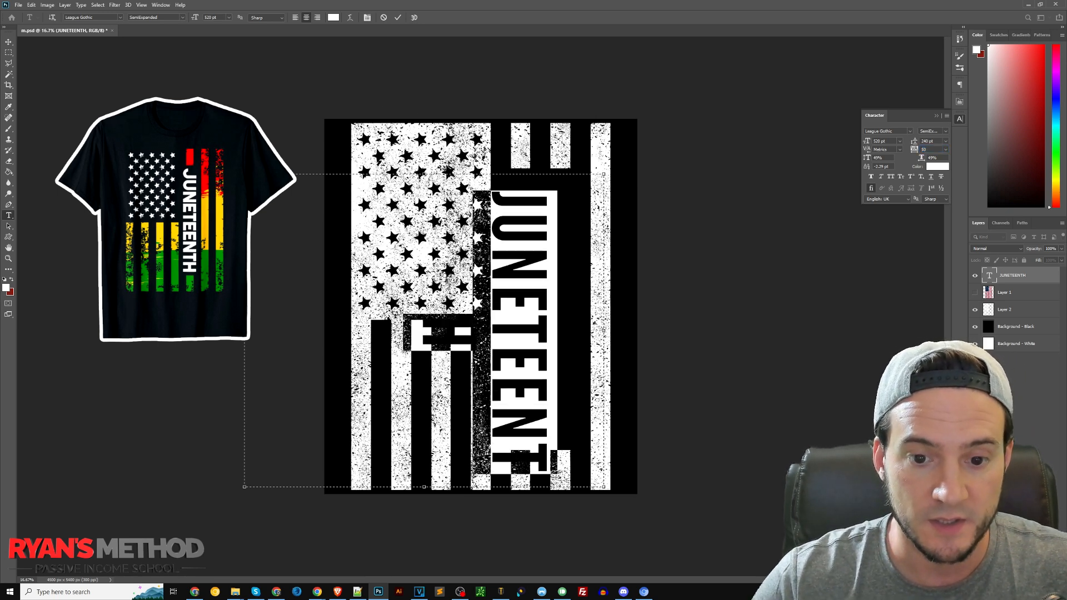
pyautogui.click(927, 150)
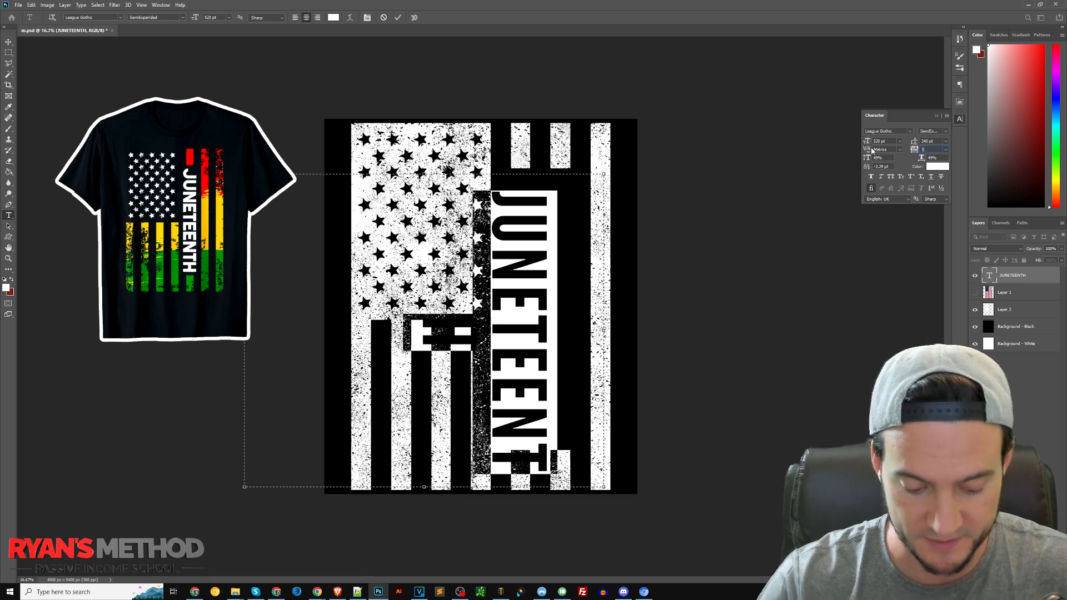
pyautogui.write('10')
pyautogui.press('Return')
pyautogui.click(8, 42)
pyautogui.moveTo(550, 209); pyautogui.dragTo(556, 187)
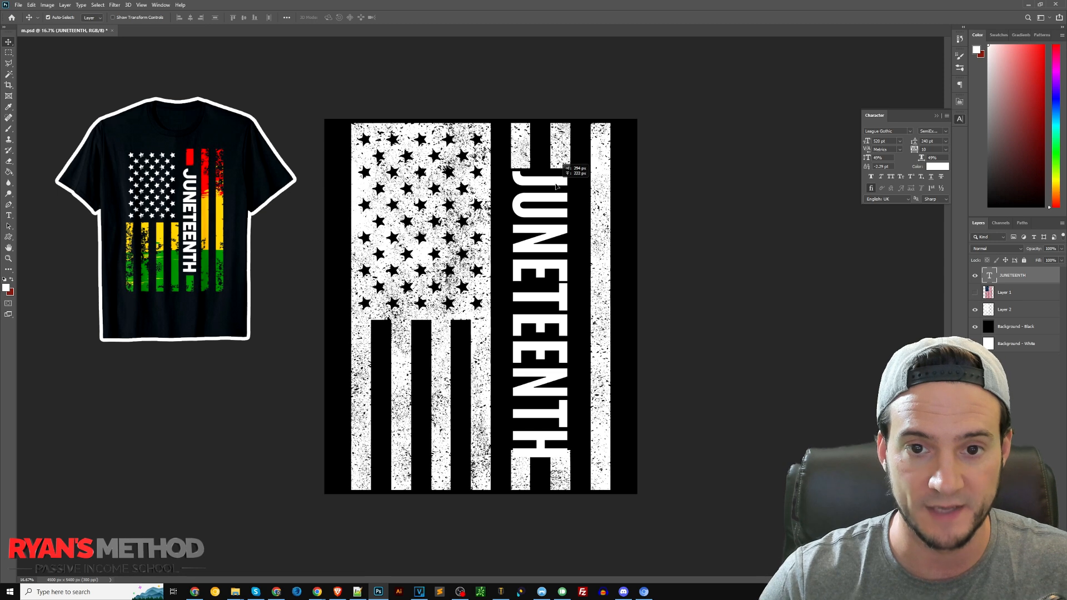
# Step: Set the JUNETEENTH text's tracking to 0 and font size to 510 pt, and move it slightly up in the gap
pyautogui.doubleClick(556, 187)
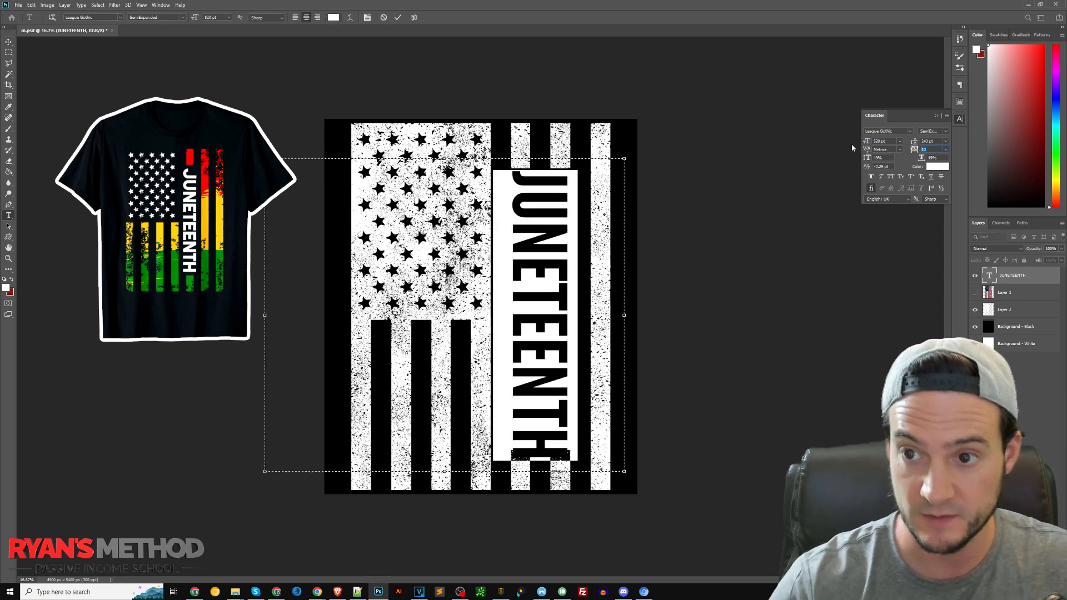
pyautogui.write('0')
pyautogui.press('Return')
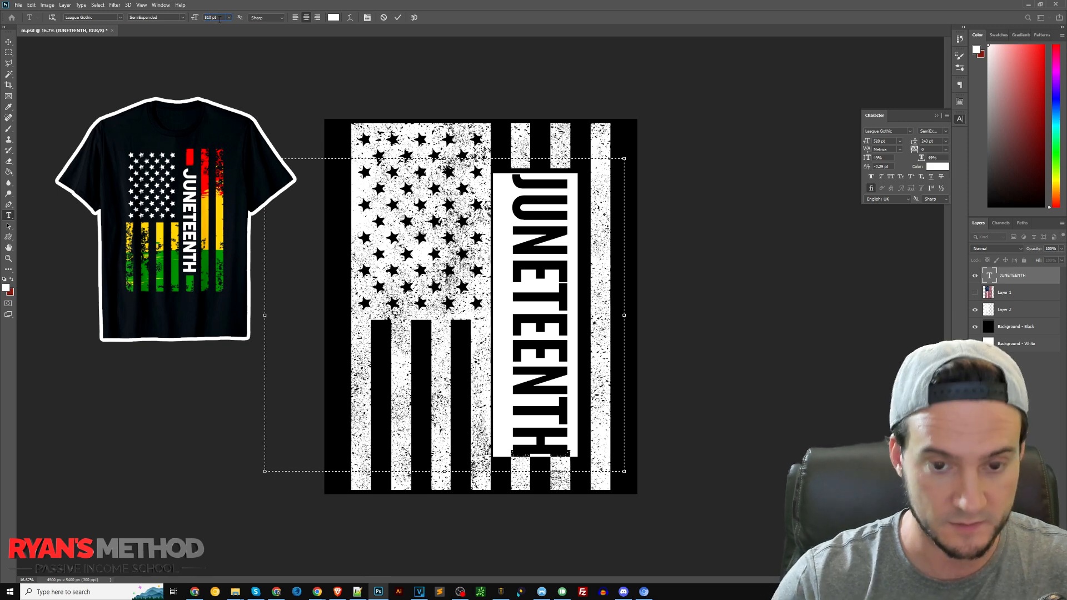
pyautogui.press('Return')
pyautogui.click(9, 42)
pyautogui.moveTo(546, 183); pyautogui.dragTo(546, 179)
# Step: Tighten the tracking of the whole JUNETEENTH text to -10
pyautogui.doubleClick(547, 190)
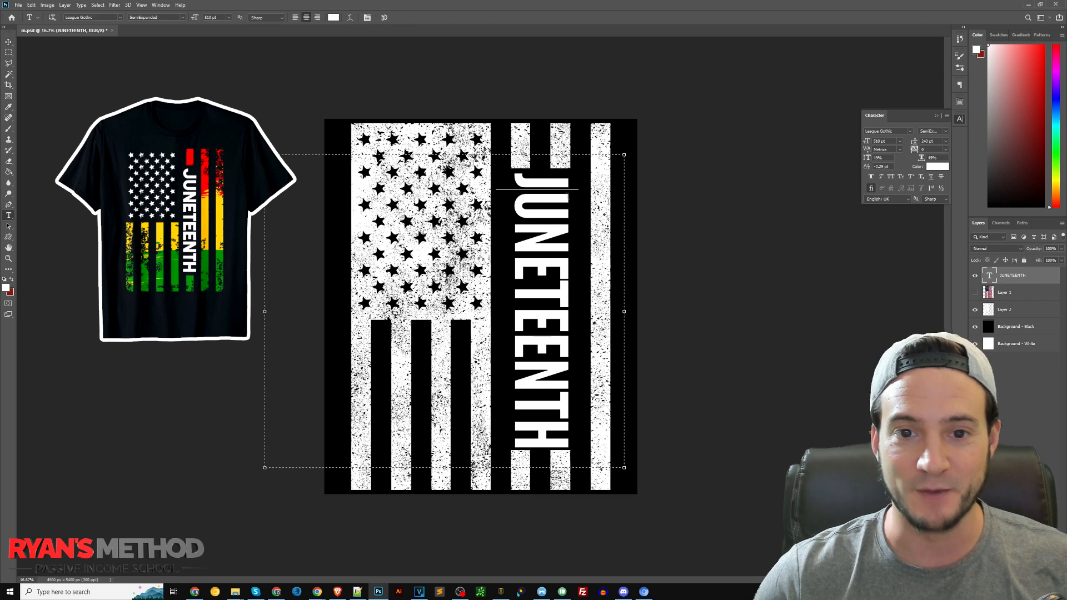
pyautogui.hotkey('ctrl', 'a')
pyautogui.hotkey('alt', 'Right')
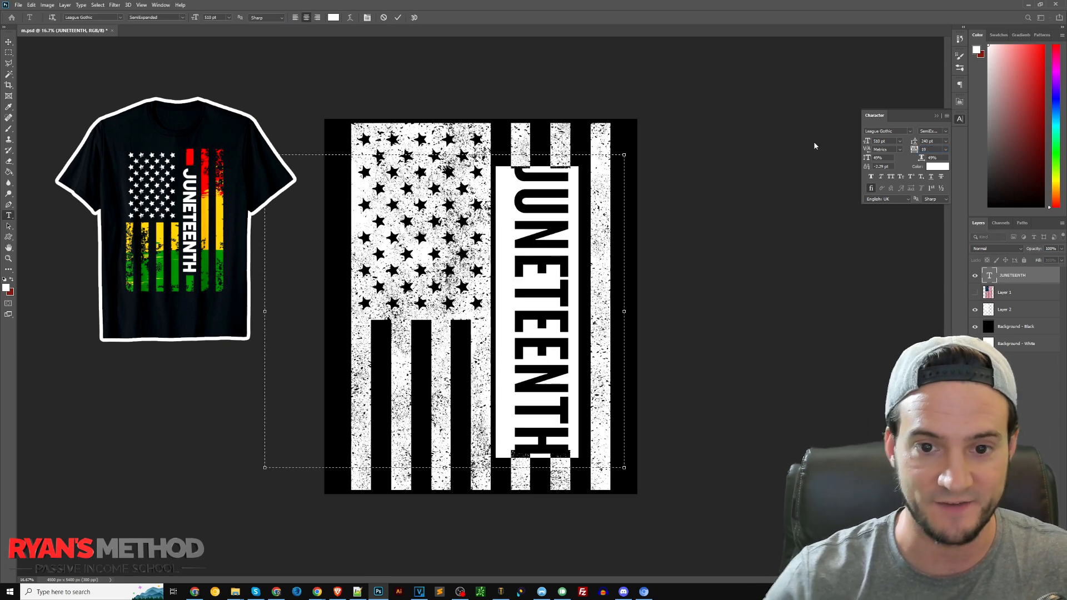
pyautogui.write('-10')
pyautogui.press('Return')
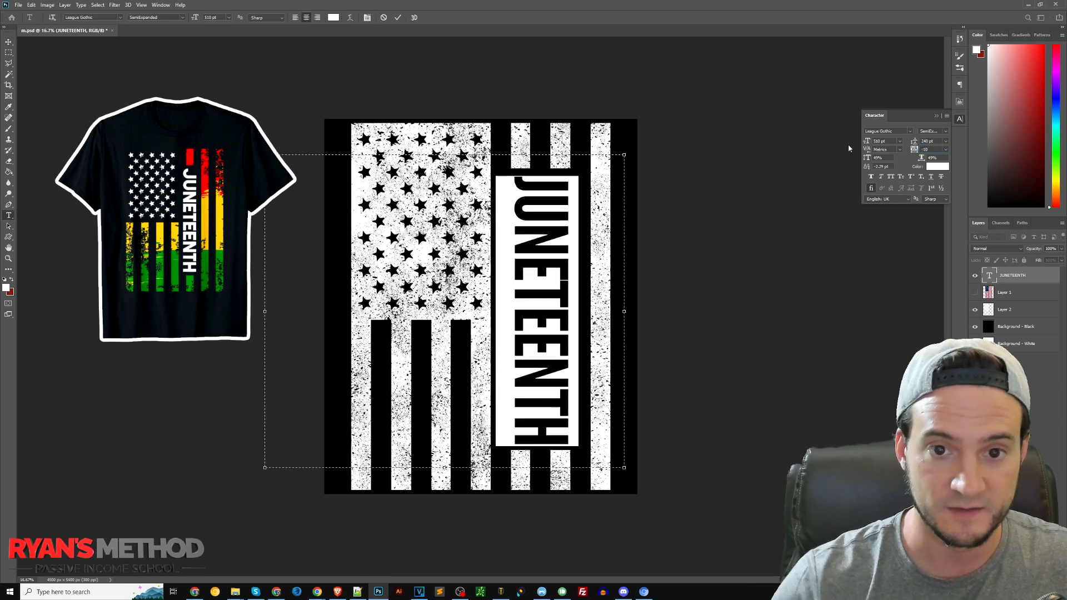
# Step: Nudge the JUNETEENTH text up in small increments to even its spacing between the upper and lower stripe ends
pyautogui.click(186, 87)
pyautogui.press('Up')
pyautogui.press('Up')
pyautogui.press('Up')
pyautogui.press('Up')
pyautogui.press('Up')
pyautogui.press('Up')
pyautogui.press('Up')
pyautogui.press('Up')
pyautogui.press('Up')
pyautogui.press('Up')
pyautogui.press('Up')
pyautogui.press('Up')
pyautogui.press('Up')
pyautogui.press('Up')
pyautogui.press('Up')
pyautogui.press('Up')
pyautogui.press('Up')
pyautogui.press('Up')
pyautogui.press('Up')
pyautogui.press('Up')
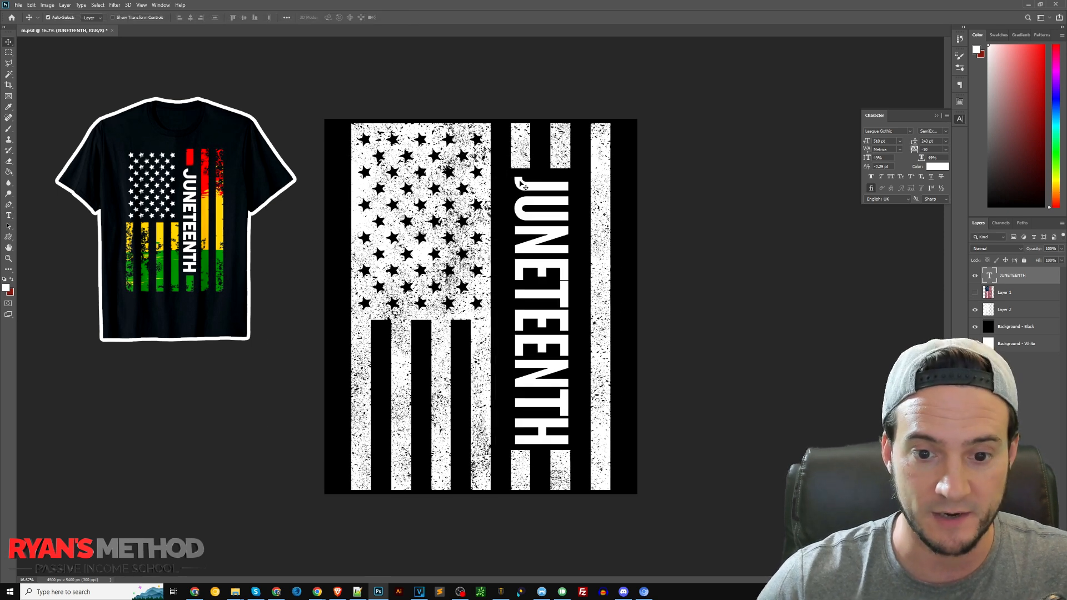
# Step: Stretch the JUNETEENTH text horizontally to about 108% with Free Transform and realign it with the edges of the two cut stripes
pyautogui.hotkey('ctrl', 't')
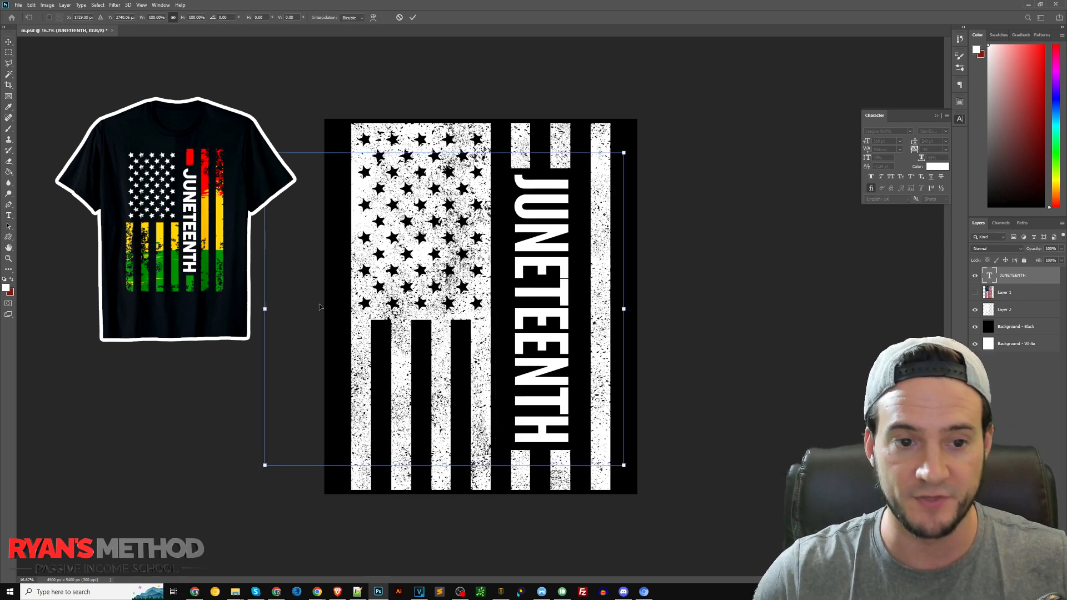
pyautogui.moveTo(265, 309); pyautogui.dragTo(250, 309)
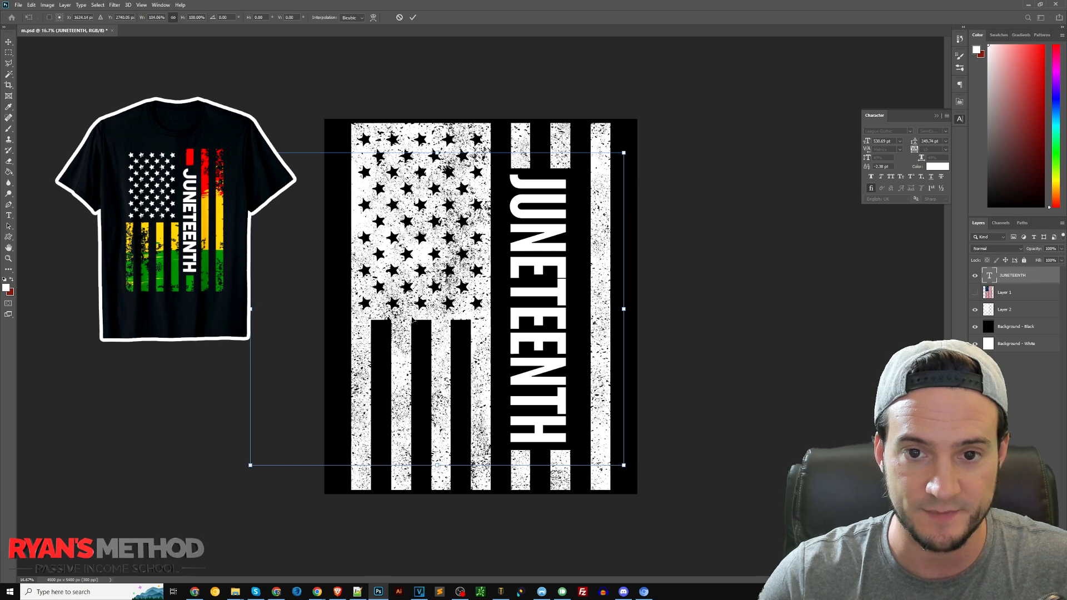
pyautogui.moveTo(624, 309); pyautogui.dragTo(638, 309)
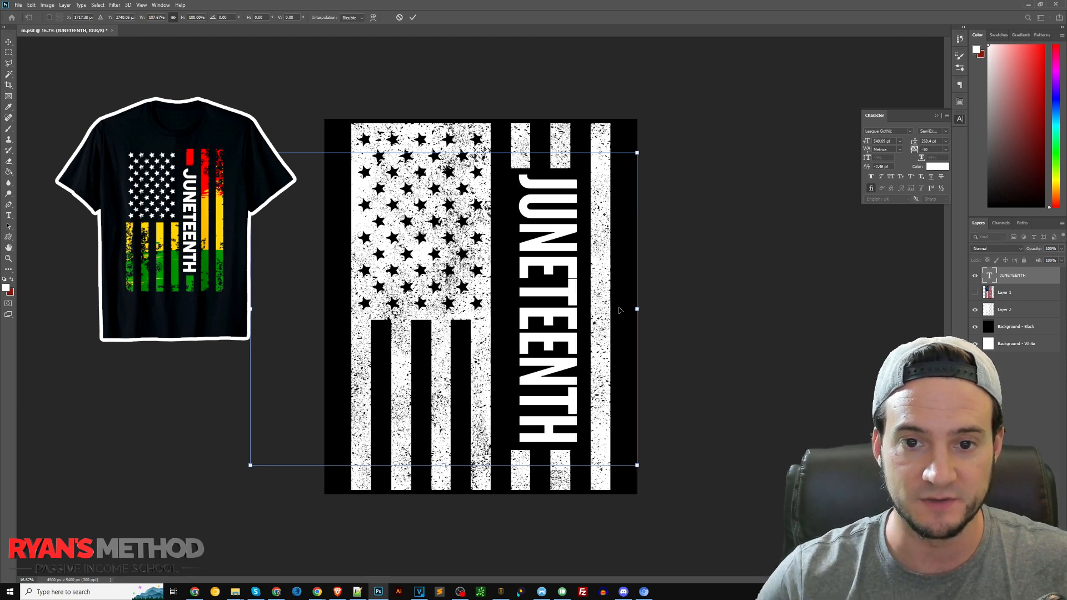
pyautogui.press('Return')
pyautogui.moveTo(563, 206); pyautogui.dragTo(555, 205)
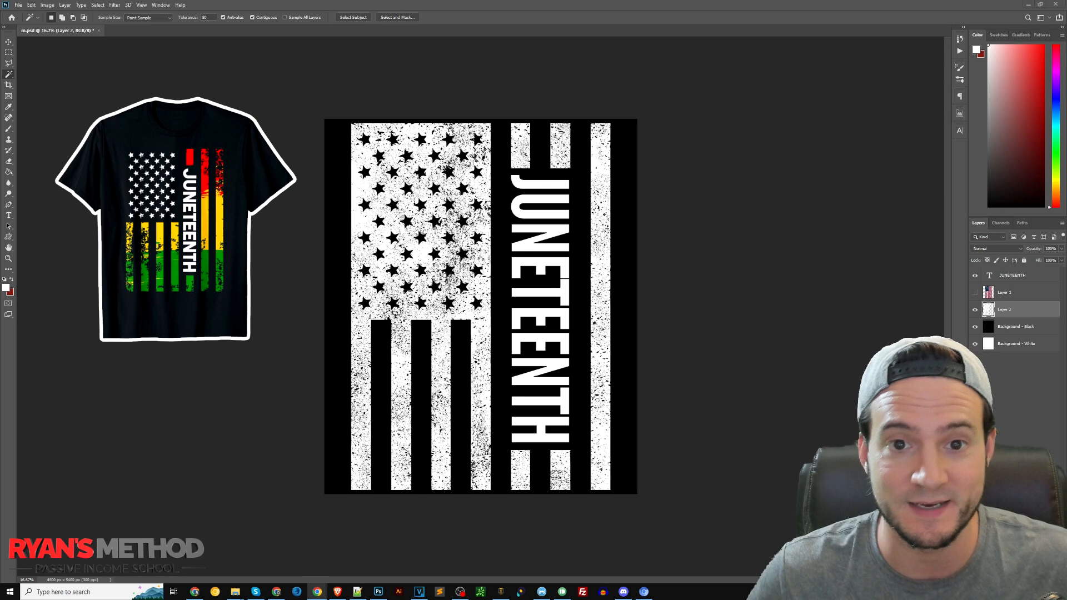
# Step: Paste the reference JUNETEENTH flag image, enlarge it and position it over the star field
pyautogui.hotkey('ctrl', 'v')
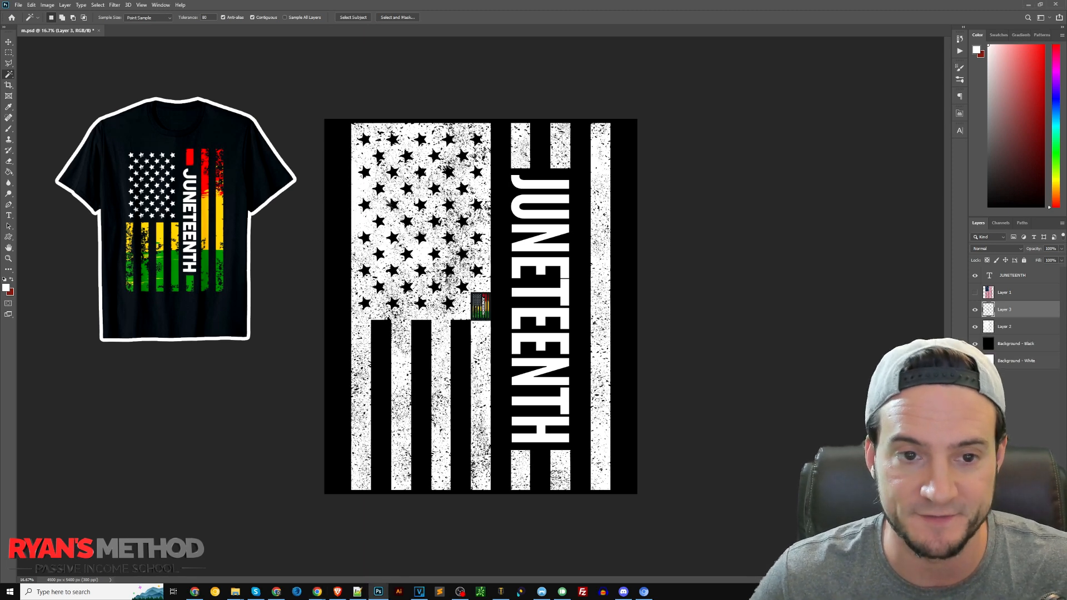
pyautogui.hotkey('ctrl', 't')
pyautogui.moveTo(491, 321); pyautogui.dragTo(553, 473)
pyautogui.moveTo(484, 350); pyautogui.dragTo(347, 196)
pyautogui.moveTo(449, 301); pyautogui.dragTo(489, 356)
pyautogui.press('Return')
# Step: Sample the red of the reference image as the foreground color and hide the reference layer
pyautogui.press('w')
pyautogui.click(7, 109)
pyautogui.click(434, 163)
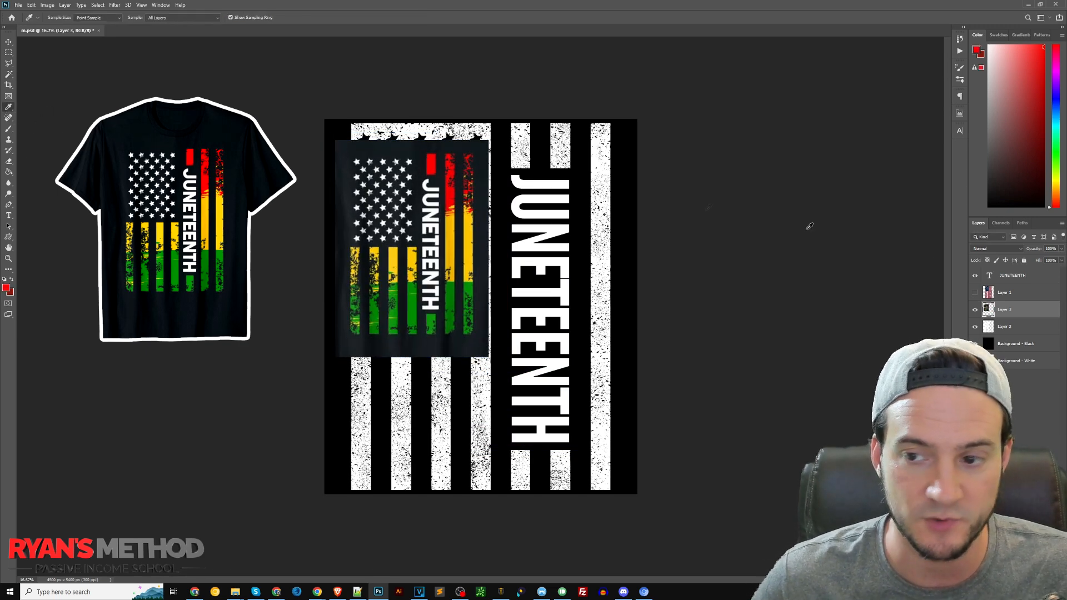
pyautogui.click(975, 310)
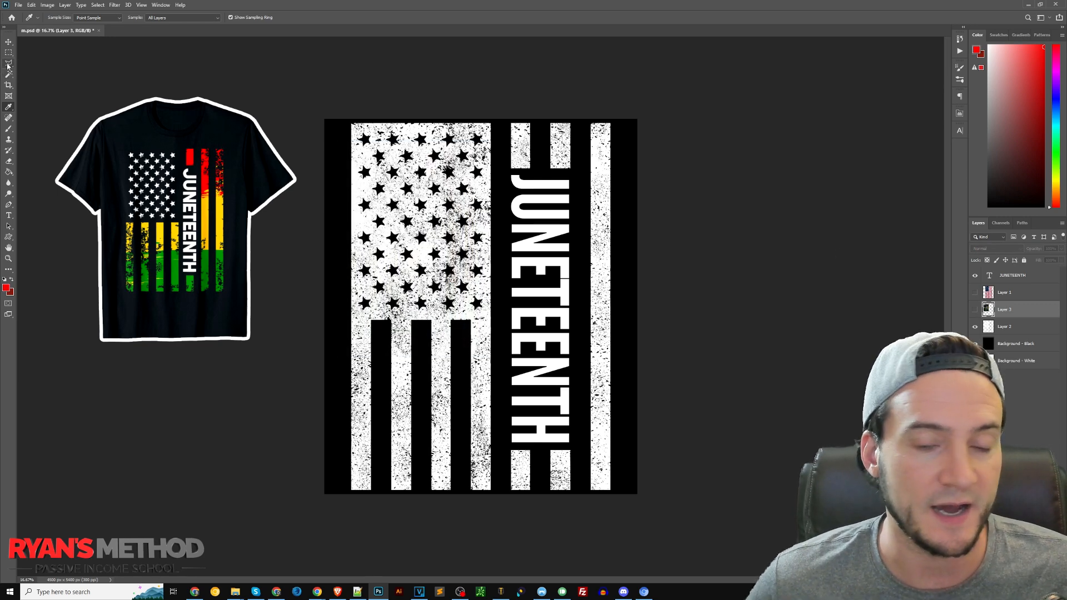
# Step: On the flag layer, draw a polygonal lasso selection around the three upper stripe ends, with jagged wedges across the outermost stripe
pyautogui.click(1018, 329)
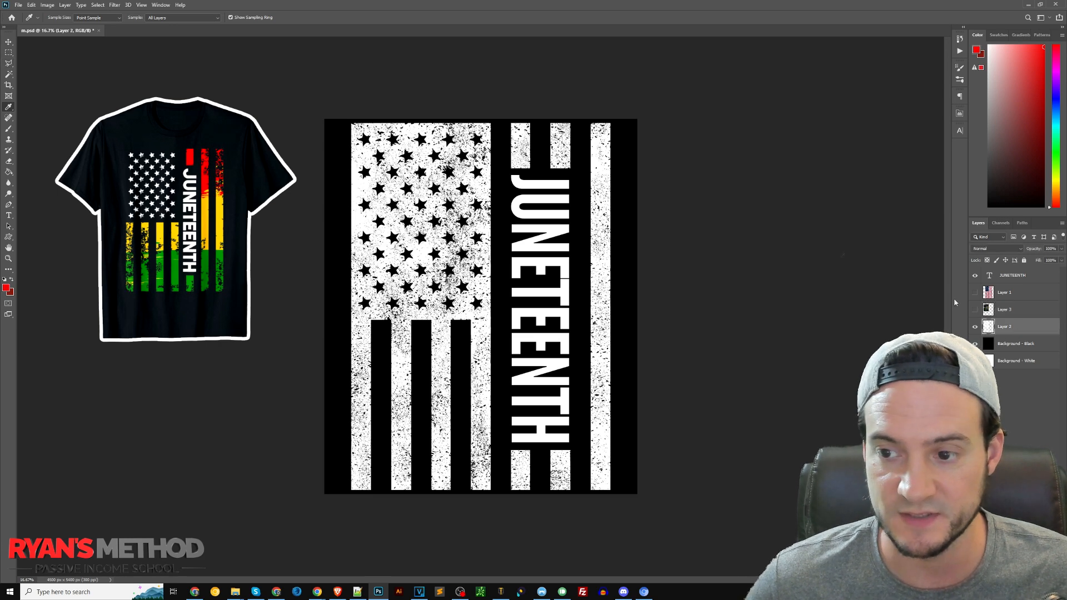
pyautogui.click(9, 65)
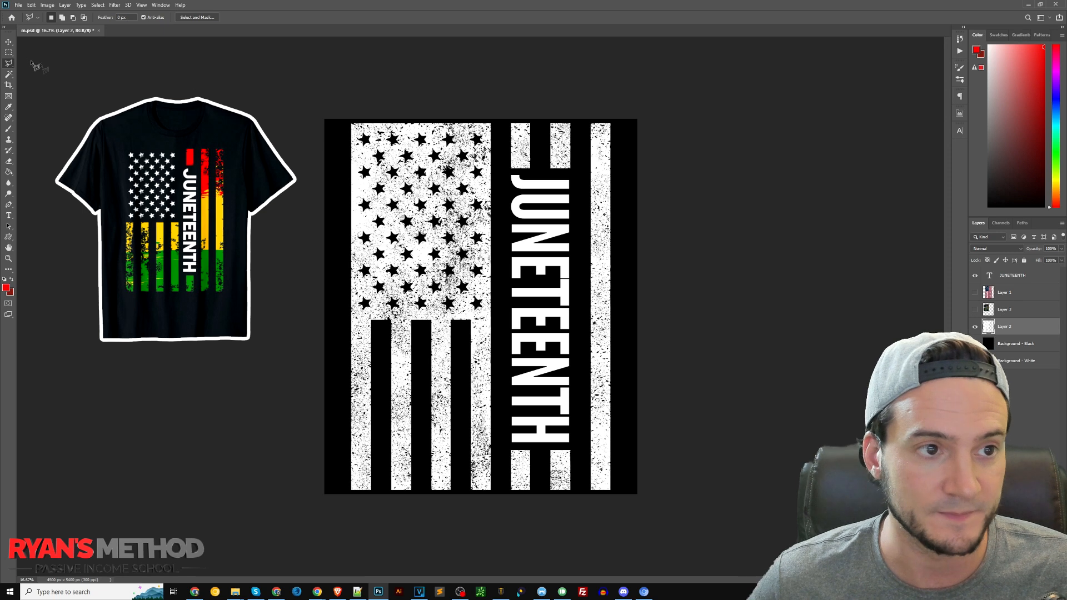
pyautogui.moveTo(660, 256)
pyautogui.mouseDown()
pyautogui.moveTo(578, 247)
pyautogui.moveTo(702, 229)
pyautogui.moveTo(656, 195)
pyautogui.moveTo(721, 176)
pyautogui.moveTo(514, 170)
pyautogui.moveTo(500, 86)
pyautogui.moveTo(742, 123)
pyautogui.moveTo(700, 296)
pyautogui.mouseUp()
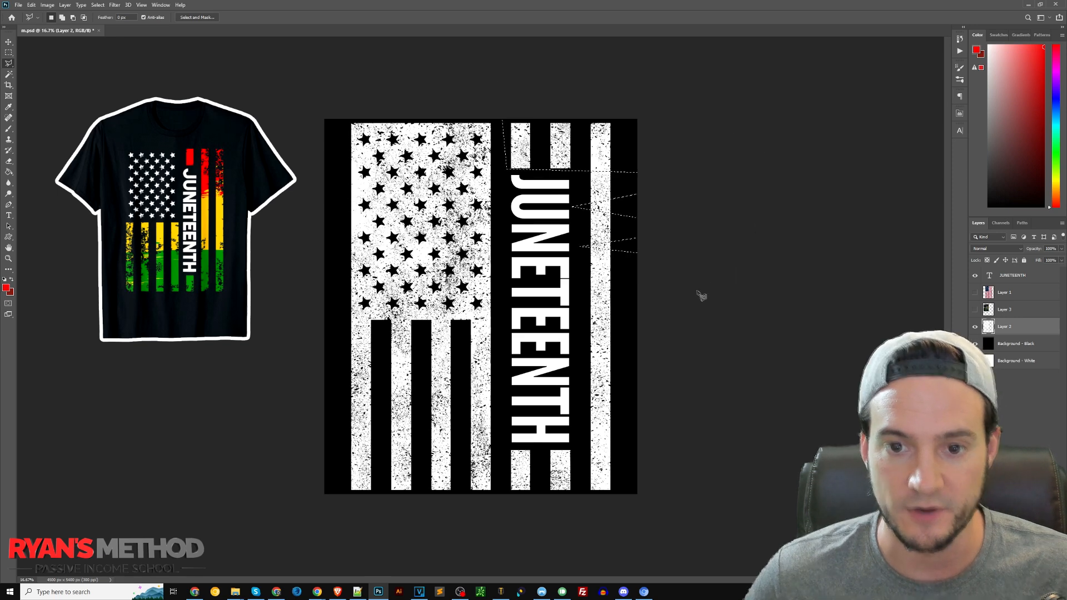
pyautogui.hotkey('shift', 'F5')
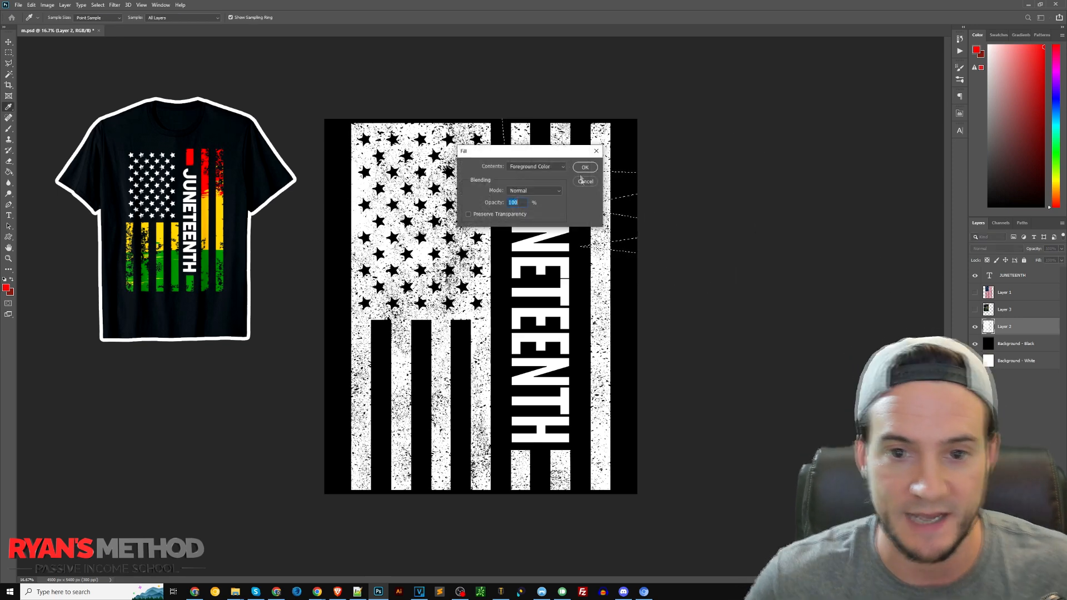
pyautogui.click(589, 169)
pyautogui.hotkey('ctrl', 'z')
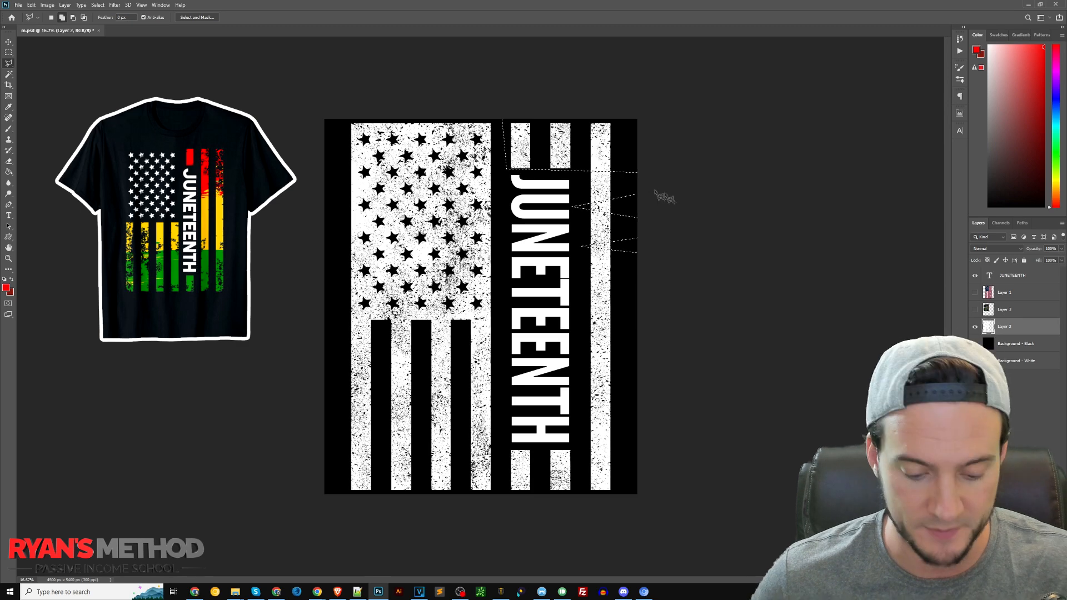
# Step: Add a new layer above the flag layer and fill the lasso selection with the foreground red at 100% opacity
pyautogui.hotkey('ctrl', 'shift', 'alt', 'n')
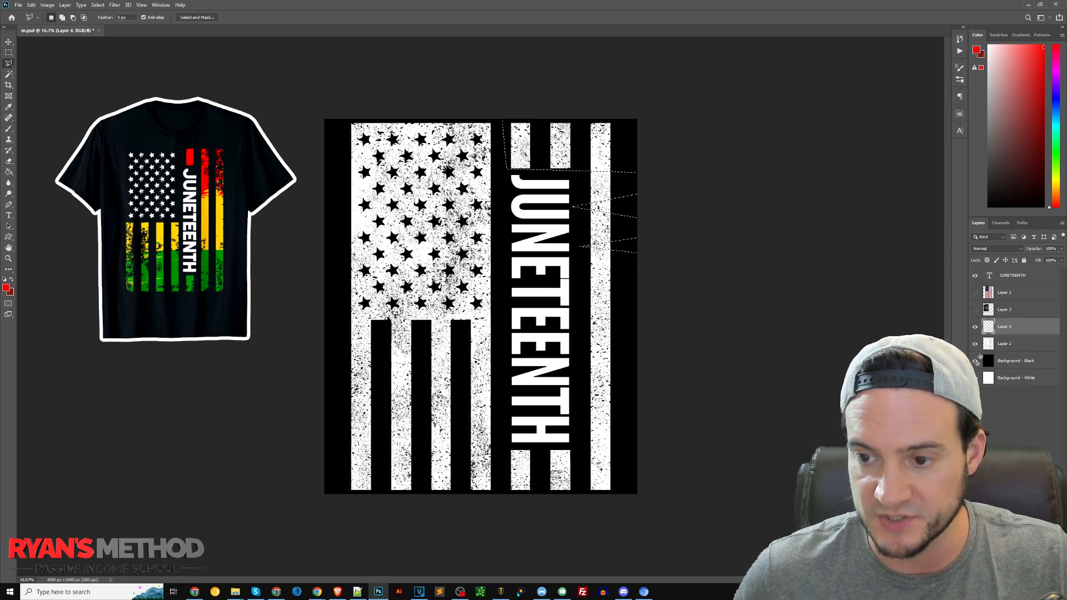
pyautogui.hotkey('shift', 'F5')
pyautogui.click(584, 167)
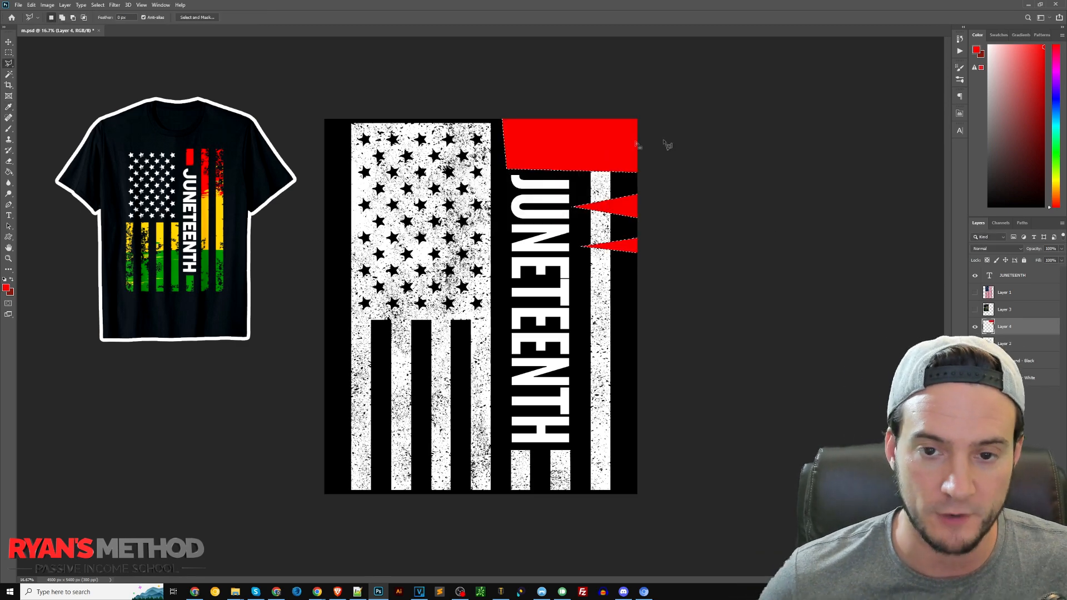
# Step: Try clipping the red layer to the flag layer beneath it, and take back both the clipping and the red fill
pyautogui.rightClick(1003, 326)
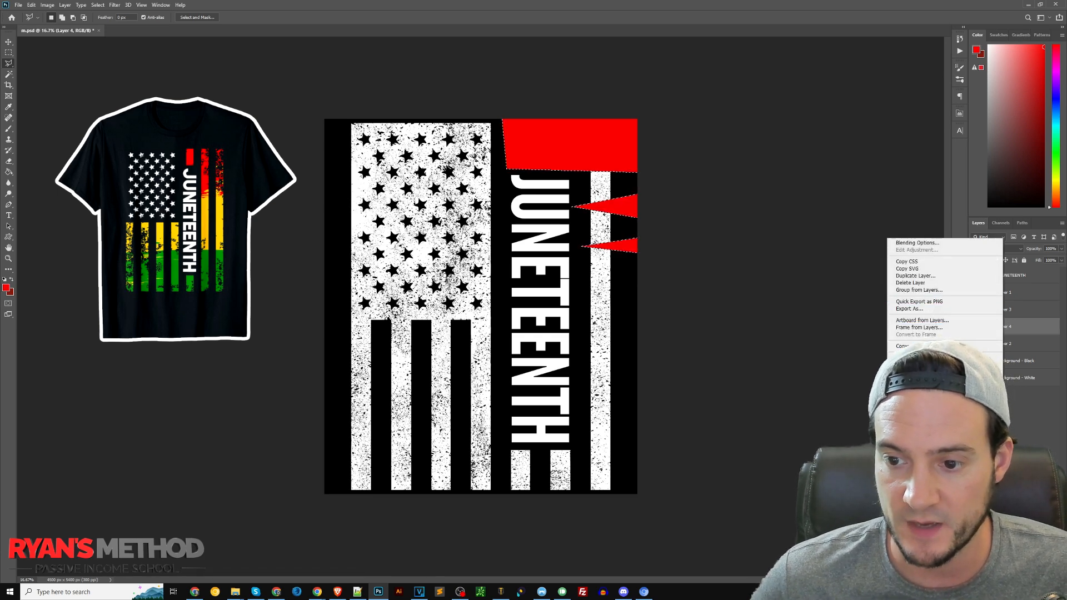
pyautogui.click(916, 390)
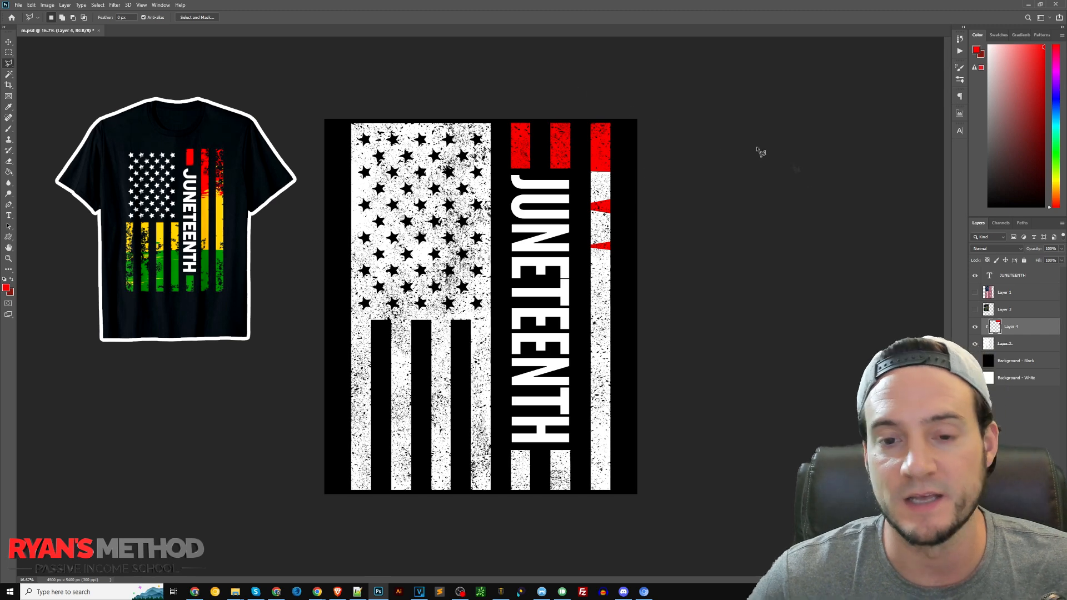
pyautogui.press('Delete')
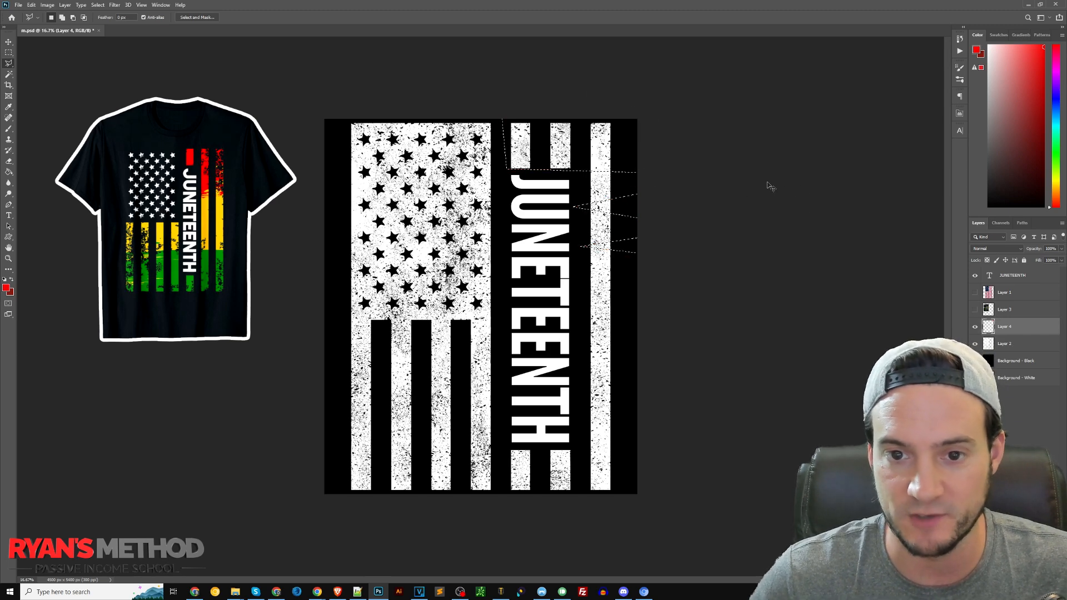
# Step: Refill the lasso selection on the new layer with the foreground red in Normal mode at 100% opacity
pyautogui.hotkey('shift', 'BackSpace')
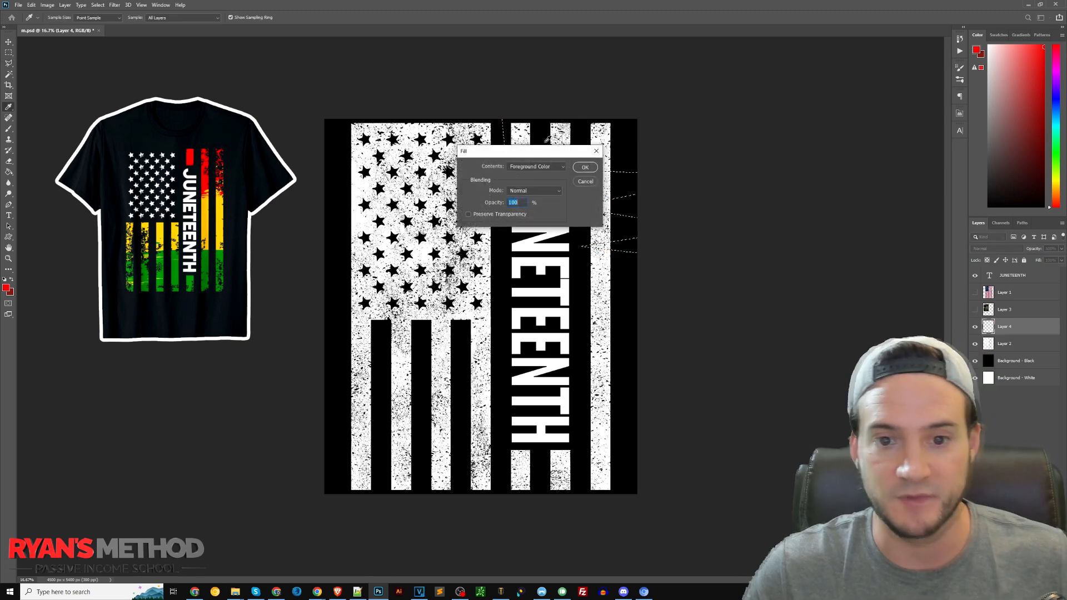
pyautogui.click(591, 169)
pyautogui.click(31, 5)
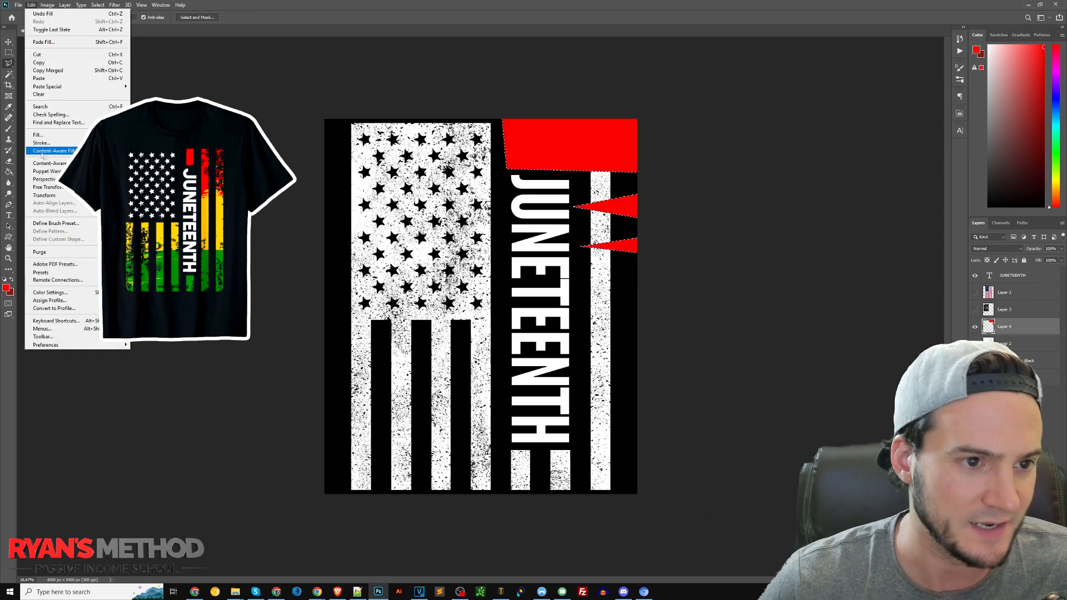
# Step: Fill the selection with the foreground red at 100% opacity and clip the red layer to the flag layer beneath it
pyautogui.click(38, 135)
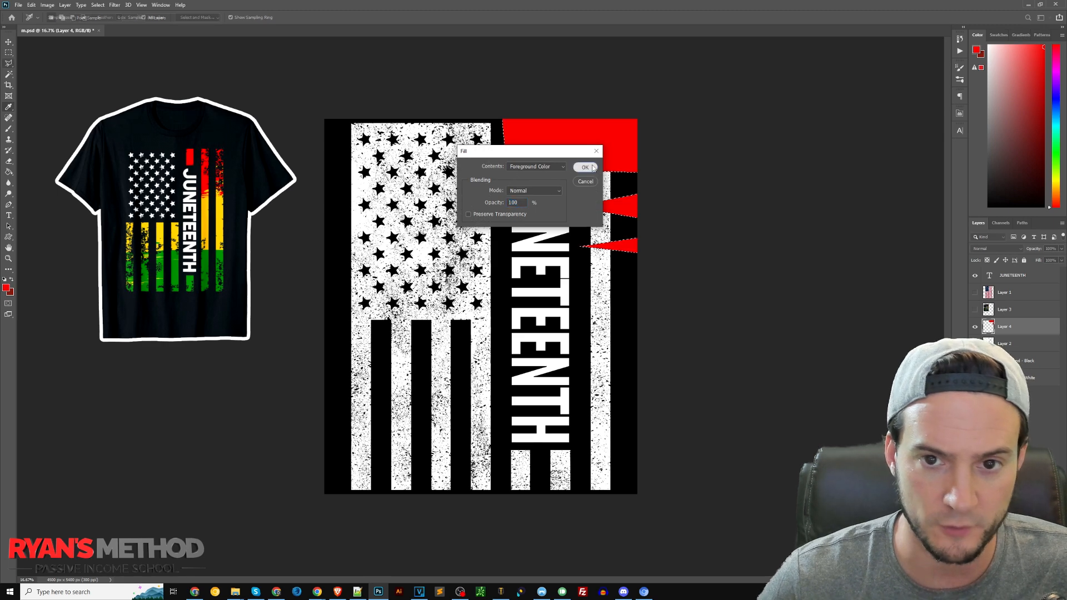
pyautogui.click(589, 167)
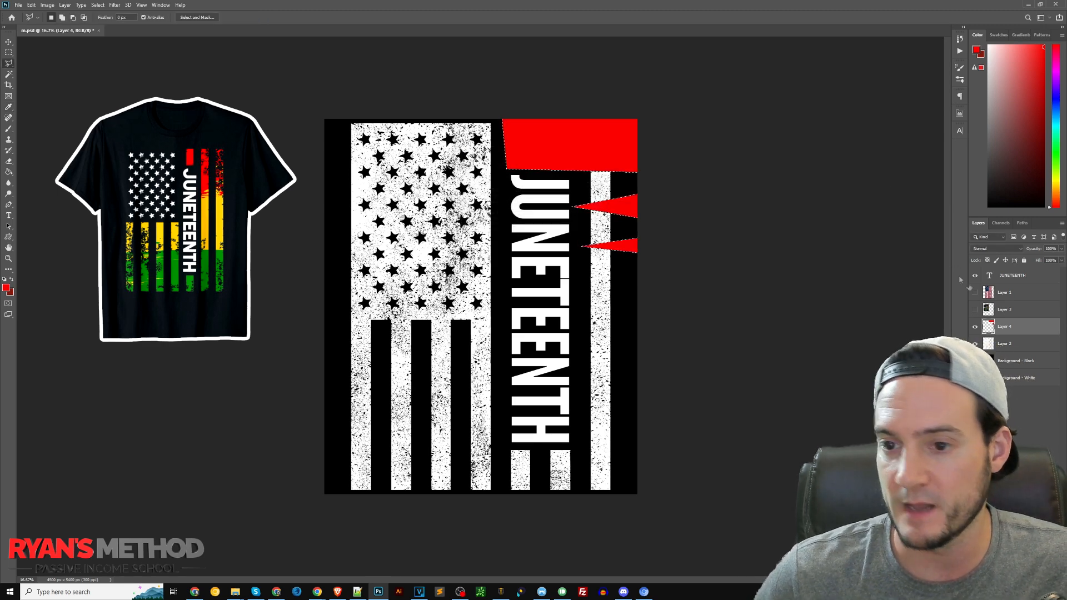
pyautogui.rightClick(1000, 326)
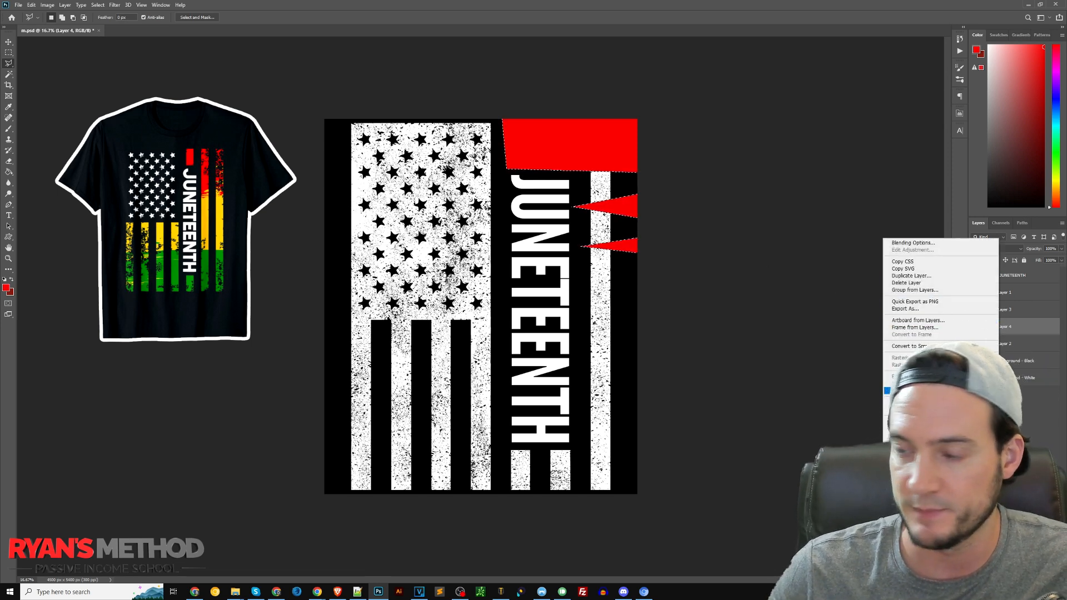
pyautogui.click(911, 391)
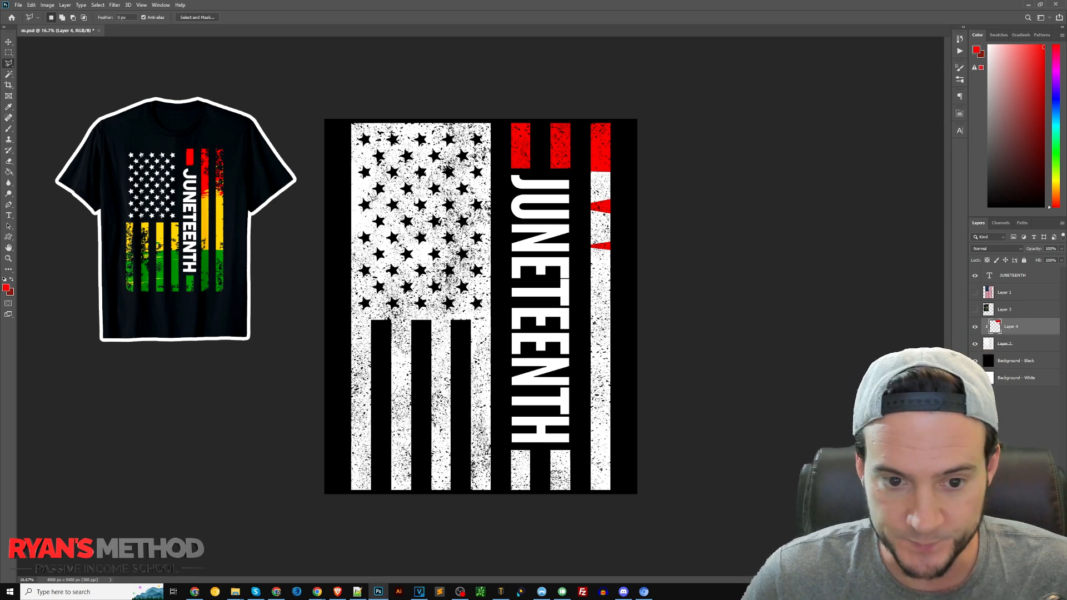
# Step: Show the reference design layer, sample its yellow as the foreground color, and hide the layer again
pyautogui.click(974, 310)
pyautogui.click(8, 107)
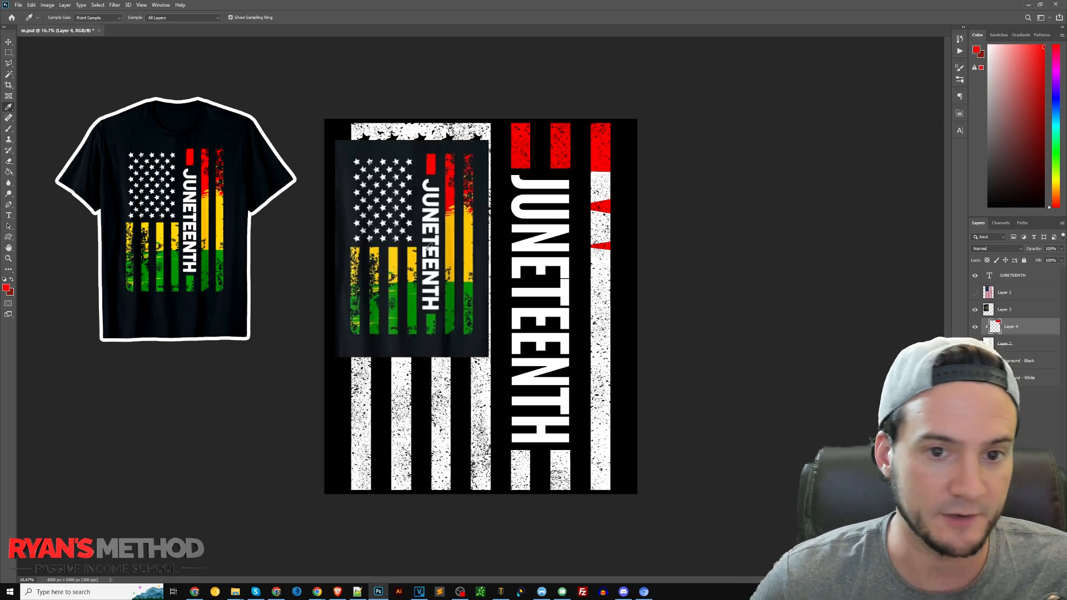
pyautogui.click(469, 239)
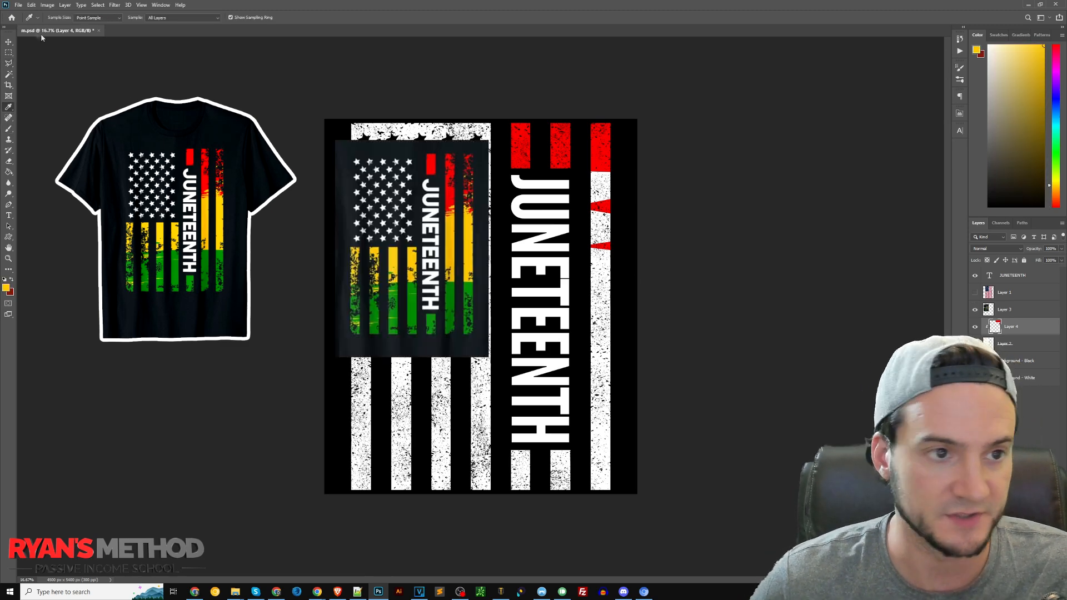
pyautogui.click(975, 309)
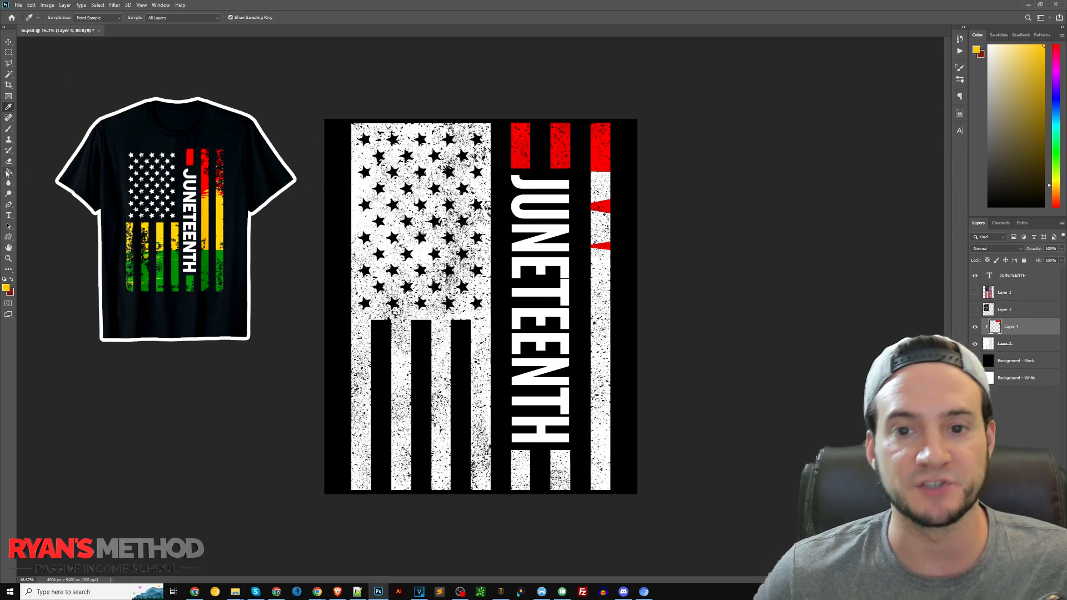
# Step: Draw polygonal lasso selections around the two white sections of the outermost stripe, above and between the red wedges
pyautogui.click(9, 63)
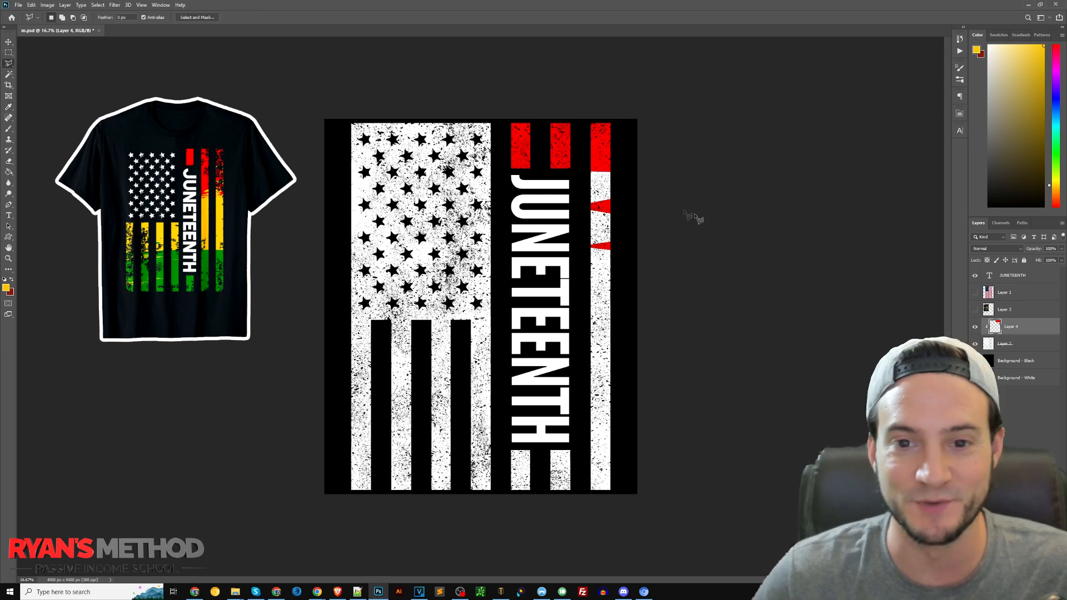
pyautogui.click(590, 207)
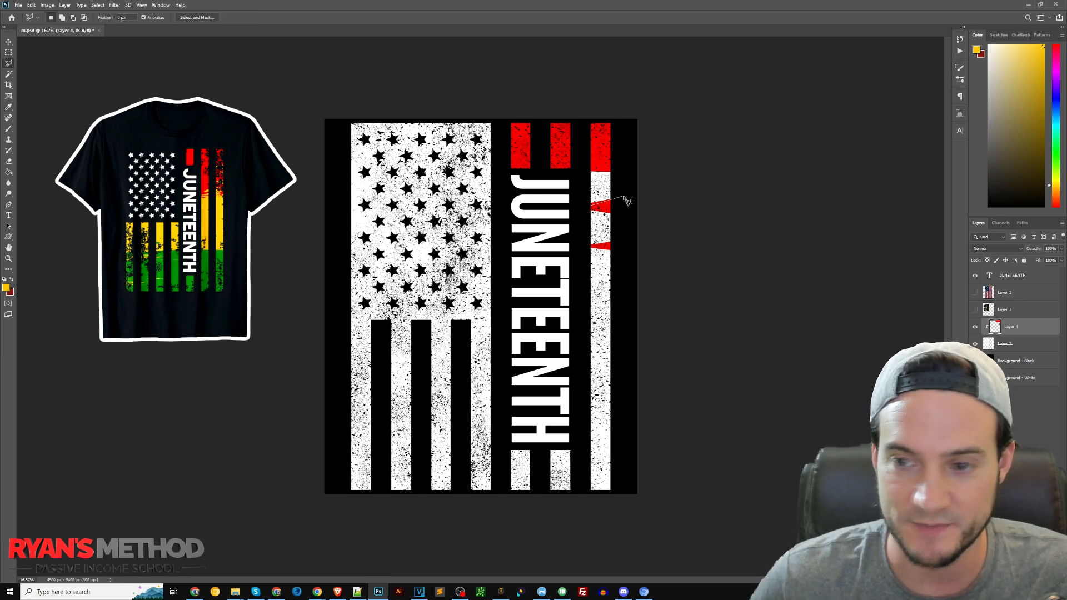
pyautogui.click(623, 196)
pyautogui.click(622, 171)
pyautogui.click(587, 170)
pyautogui.click(587, 210)
pyautogui.keyDown('shift'); pyautogui.click(591, 211); pyautogui.keyUp('shift')
pyautogui.click(616, 213)
pyautogui.click(623, 241)
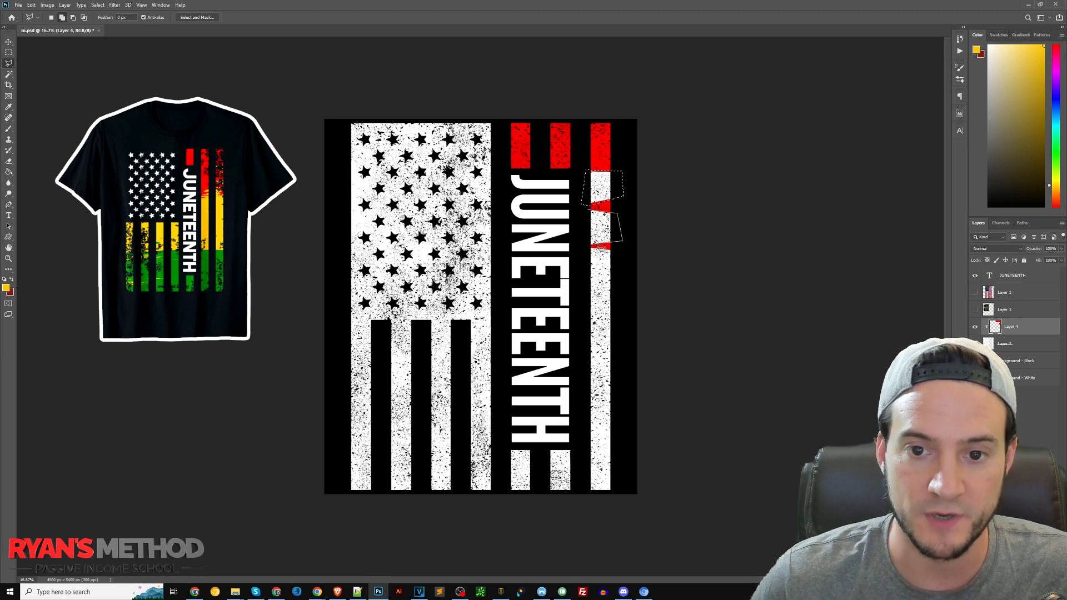
pyautogui.click(588, 246)
pyautogui.click(591, 211)
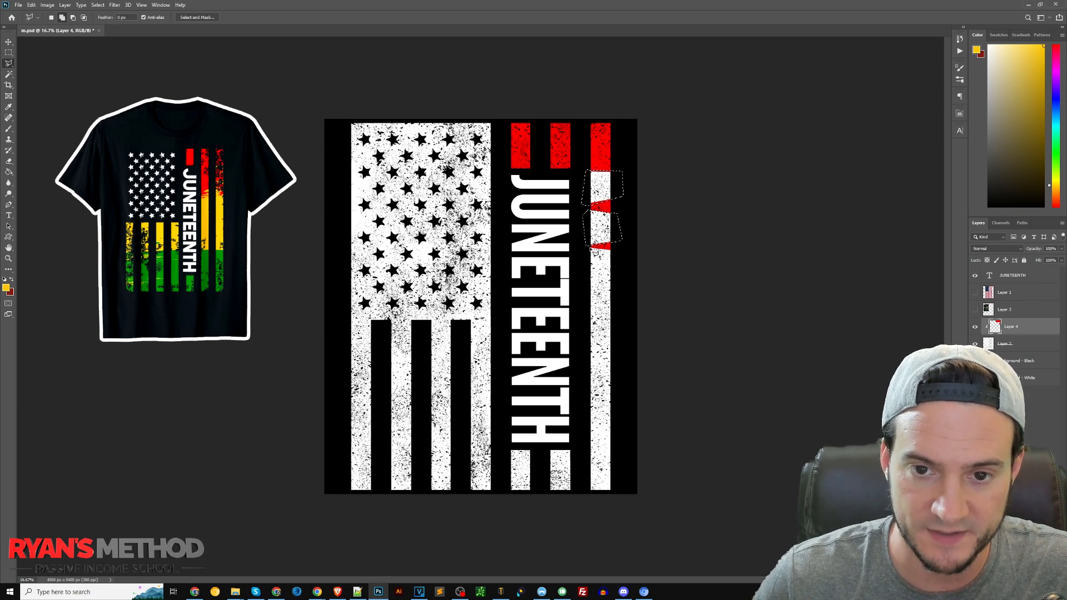
# Step: Add an irregular band to the selection, from below the lower red wedge across all stripes beneath the star field, leaving a thin notch on the outermost stripe
pyautogui.keyDown('shift'); pyautogui.click(620, 273); pyautogui.keyUp('shift')
pyautogui.click(621, 254)
pyautogui.click(604, 247)
pyautogui.click(589, 246)
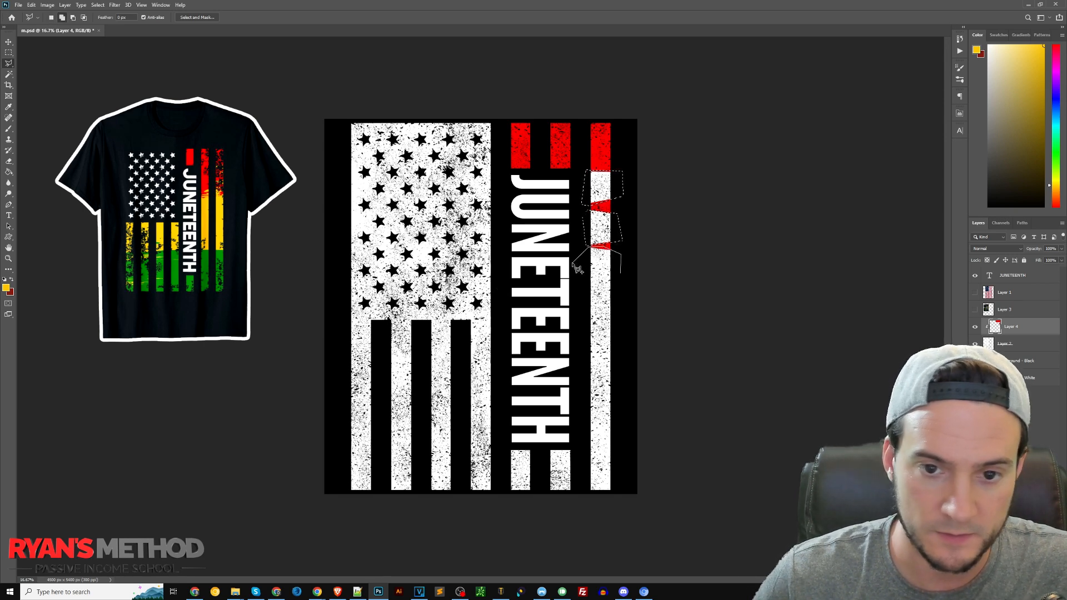
pyautogui.click(474, 325)
pyautogui.click(396, 313)
pyautogui.click(339, 316)
pyautogui.click(331, 361)
pyautogui.click(368, 391)
pyautogui.click(489, 383)
pyautogui.click(575, 395)
pyautogui.click(687, 332)
pyautogui.click(575, 324)
pyautogui.click(670, 312)
pyautogui.doubleClick(628, 289)
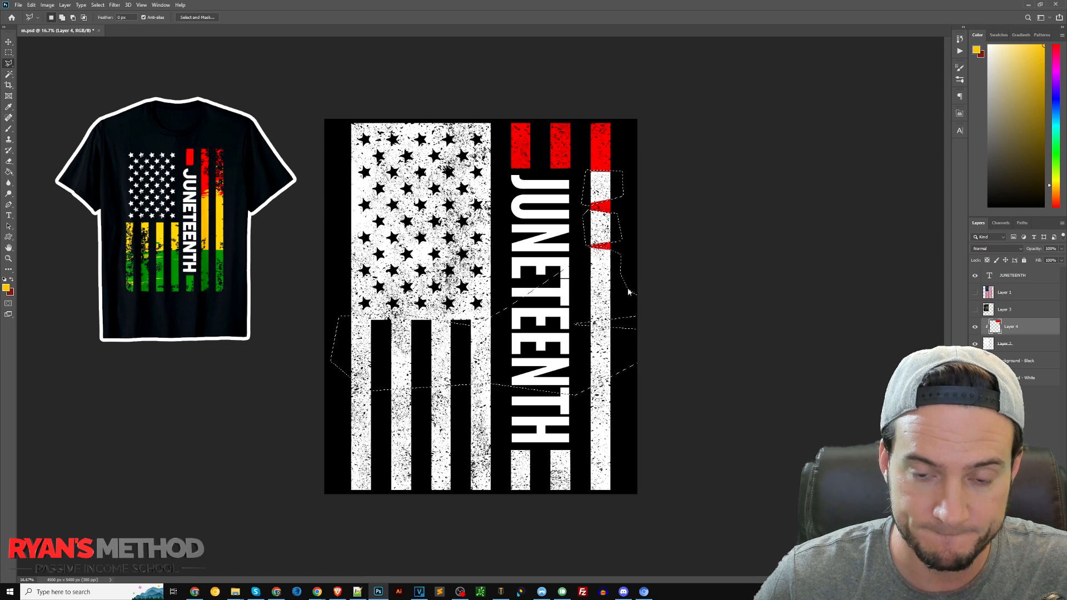
# Step: Fill the selected band with the foreground yellow in Normal mode at 100% opacity and deselect
pyautogui.hotkey('shift', 'BackSpace')
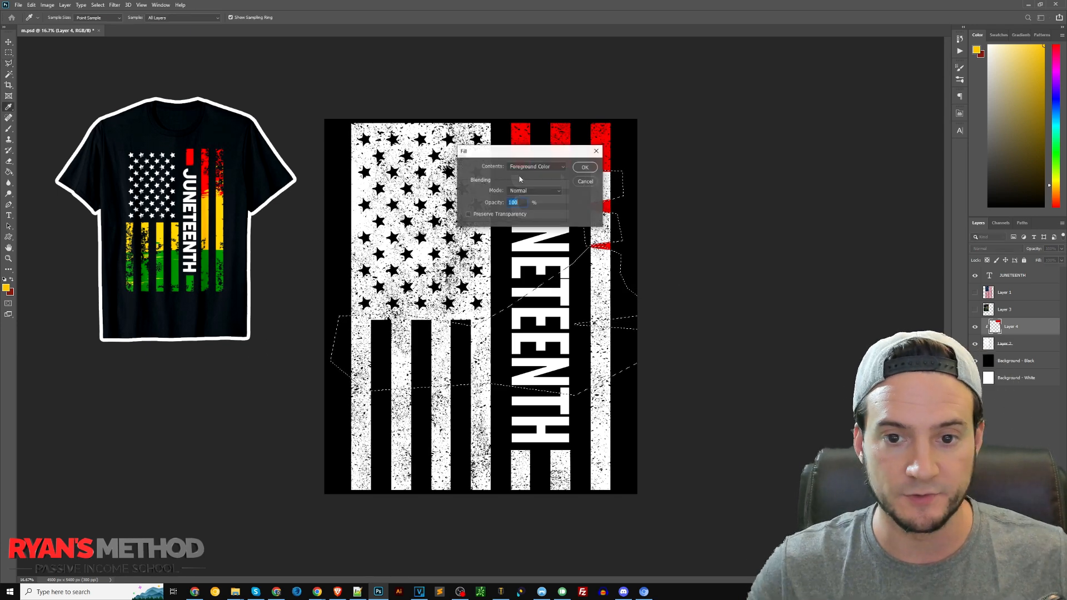
pyautogui.press('Return')
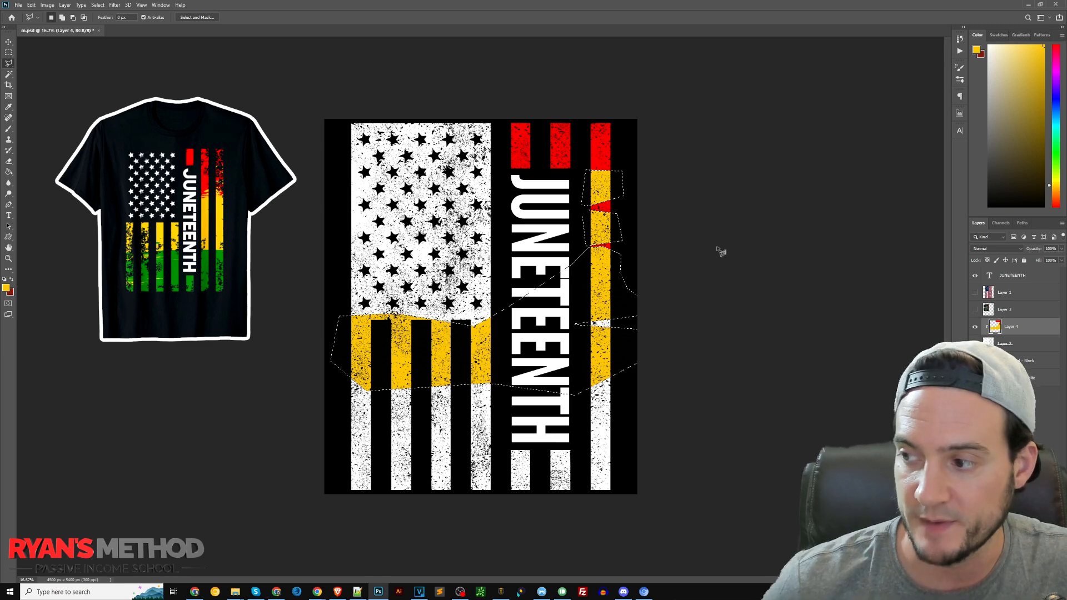
pyautogui.hotkey('ctrl', 'd')
# Step: Clear the yellow overlapping the lower edge of the star field using a rectangular selection, and deselect
pyautogui.click(8, 53)
pyautogui.moveTo(325, 251); pyautogui.dragTo(505, 319)
pyautogui.press('Delete')
pyautogui.hotkey('ctrl', 'd')
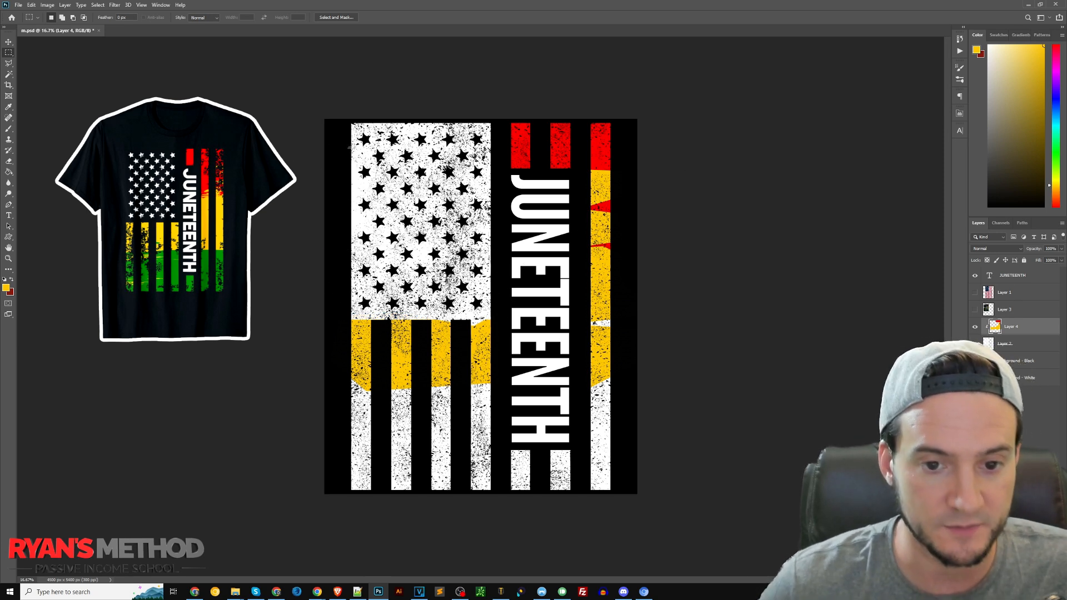
# Step: Swap to the dark red color and fill lasso-selected slivers below the star field and across the outermost stripe's white notch
pyautogui.click(6, 63)
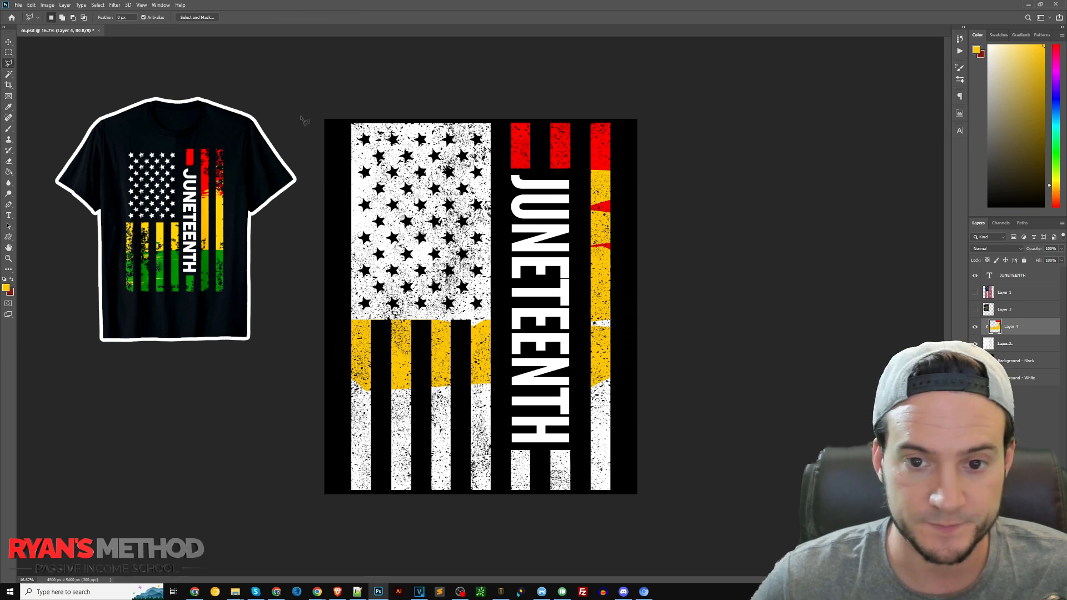
pyautogui.click(13, 280)
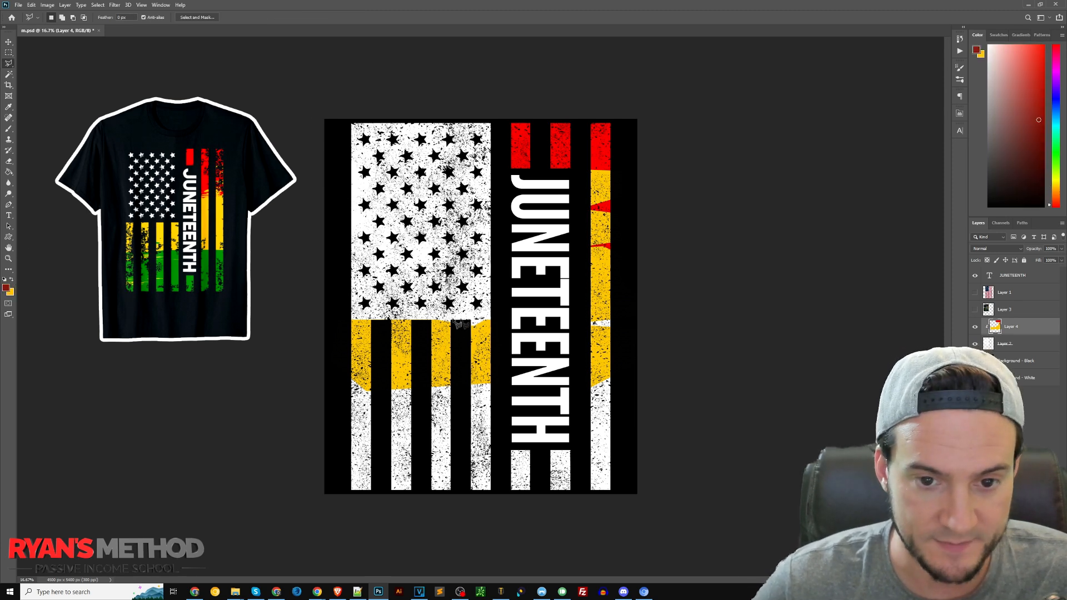
pyautogui.click(502, 320)
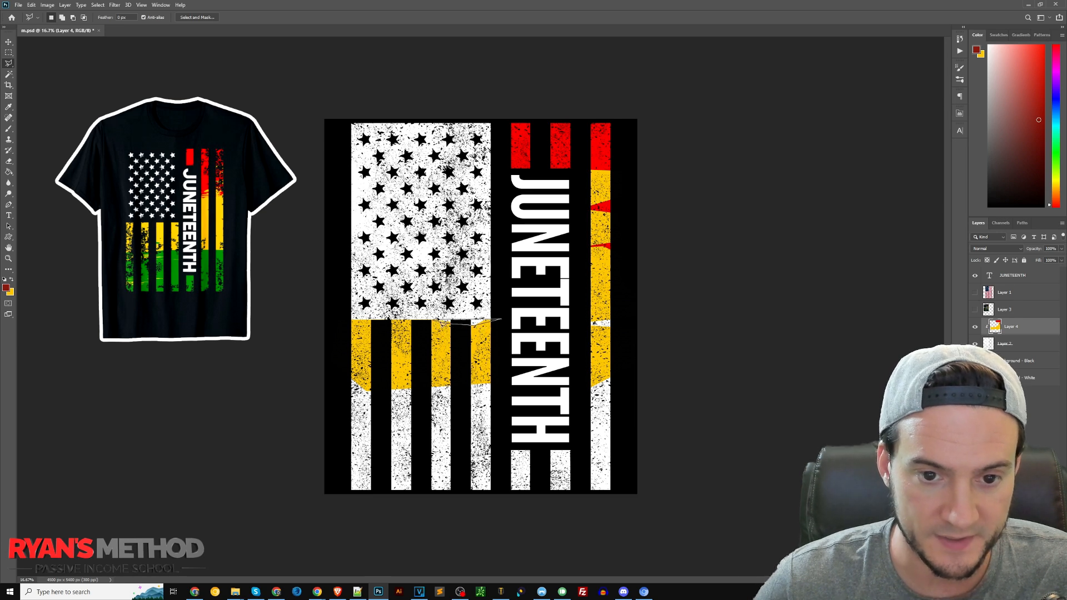
pyautogui.keyDown('shift'); pyautogui.click(584, 325); pyautogui.keyUp('shift')
pyautogui.click(627, 330)
pyautogui.click(627, 318)
pyautogui.doubleClick(581, 320)
pyautogui.hotkey('shift', 'F5')
pyautogui.click(583, 167)
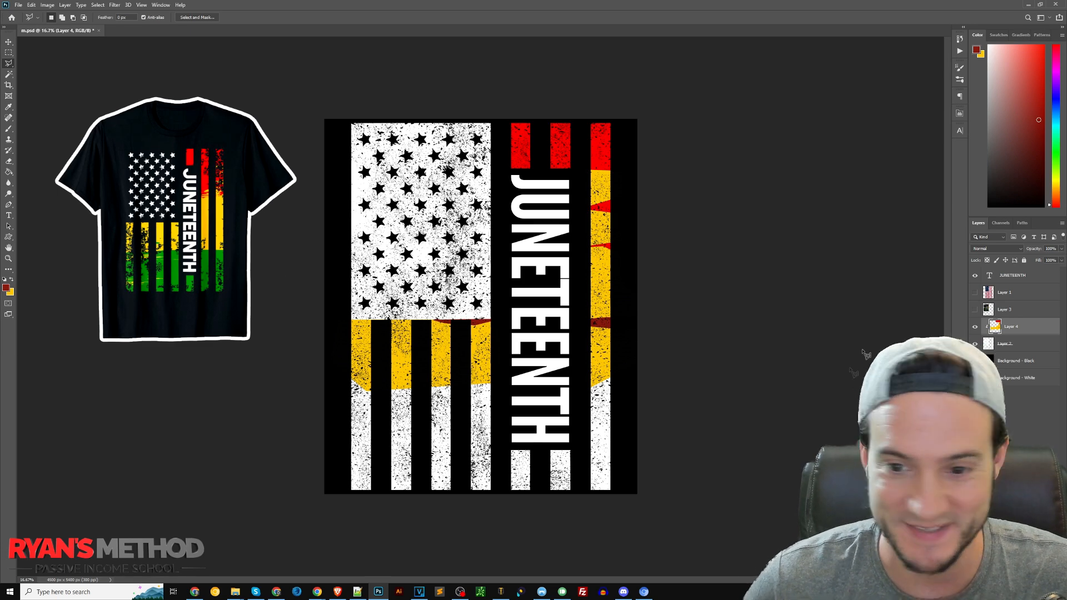
# Step: Show the reference design layer, sample its green as the foreground color, and hide the layer again
pyautogui.click(974, 309)
pyautogui.click(9, 106)
pyautogui.click(407, 295)
pyautogui.click(974, 326)
pyautogui.click(975, 326)
pyautogui.click(975, 310)
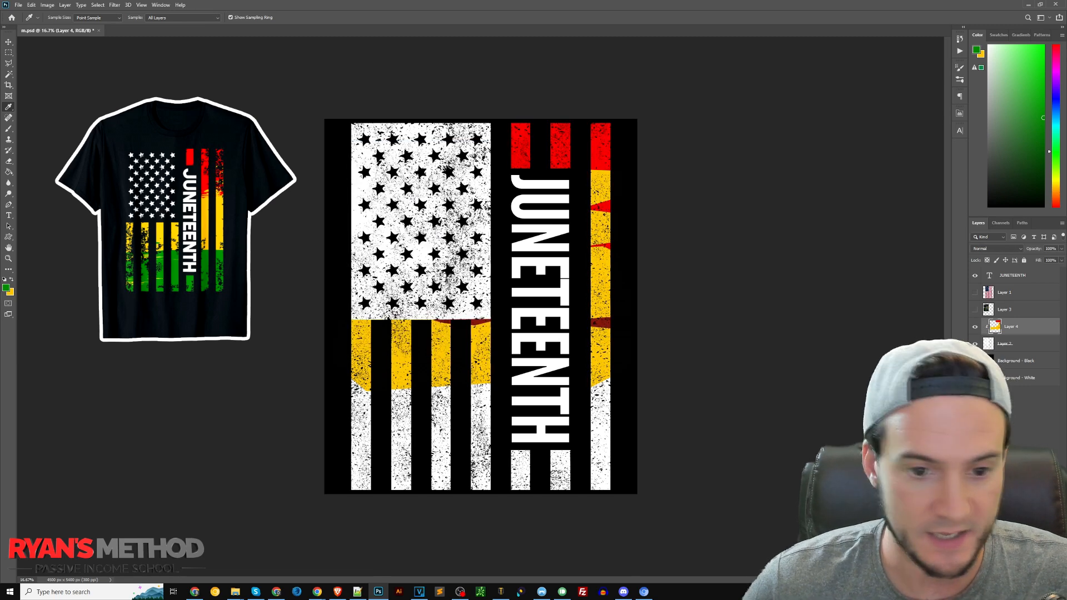
# Step: Select the lower part of all stripes with a rectangular marquee, and add a wavy polygonal lasso edge along the yellow boundary
pyautogui.click(9, 53)
pyautogui.moveTo(344, 385); pyautogui.dragTo(662, 492)
pyautogui.press('l')
pyautogui.keyDown('shift'); pyautogui.click(334, 397); pyautogui.keyUp('shift')
pyautogui.click(349, 375)
pyautogui.click(372, 386)
pyautogui.click(419, 394)
pyautogui.click(468, 381)
pyautogui.click(504, 379)
pyautogui.click(525, 398)
pyautogui.click(575, 384)
pyautogui.click(610, 378)
pyautogui.click(644, 384)
pyautogui.doubleClick(684, 443)
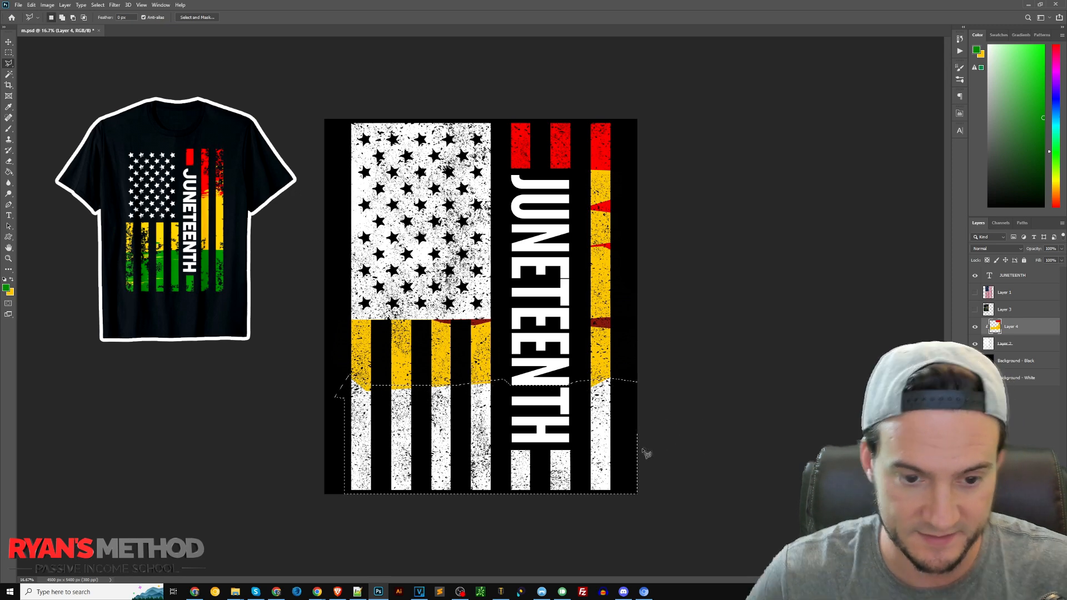
# Step: Fill the selected lower stripe area with the foreground green and deselect
pyautogui.hotkey('shift', 'BackSpace')
pyautogui.click(585, 167)
pyautogui.hotkey('ctrl', 'd')
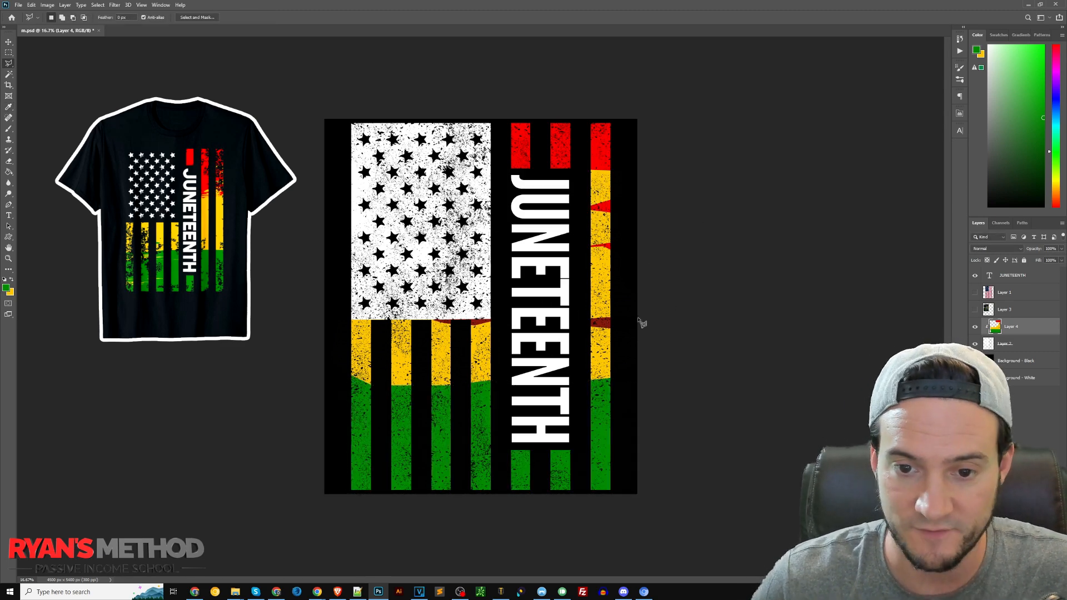
# Step: Lasso a thin wedge across the yellow part of the outermost stripe, fill it with the foreground green, and deselect
pyautogui.click(640, 360)
pyautogui.click(582, 360)
pyautogui.click(647, 360)
pyautogui.click(642, 345)
pyautogui.click(584, 351)
pyautogui.hotkey('shift', 'F5')
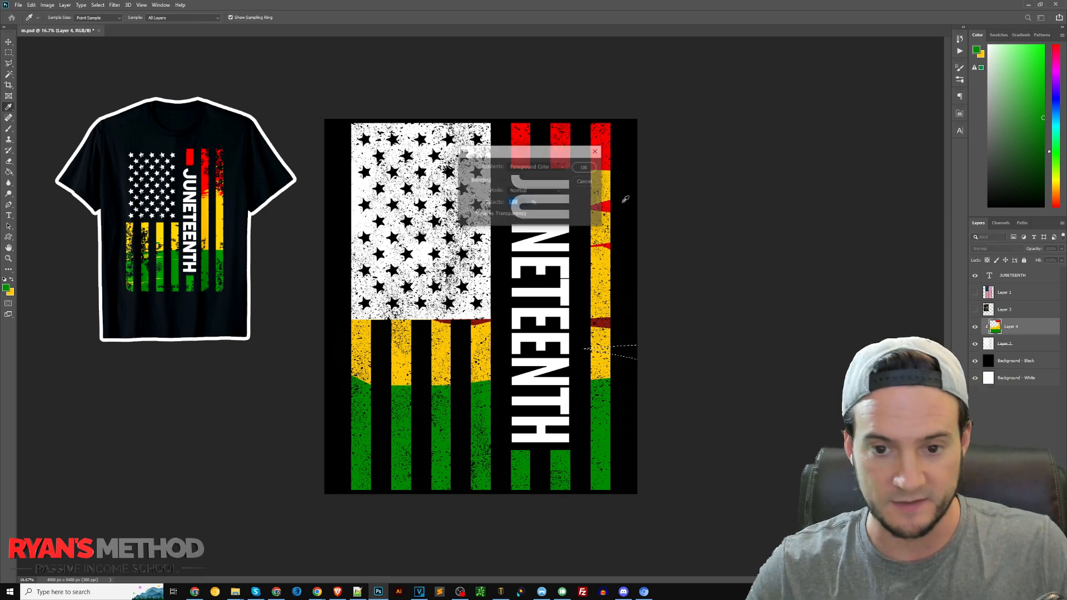
pyautogui.click(585, 167)
pyautogui.hotkey('ctrl', 'd')
# Step: Lasso a thin sliver across the yellow part of the stripes below the star field and fill it with the foreground green
pyautogui.click(469, 344)
pyautogui.click(421, 353)
pyautogui.doubleClick(377, 353)
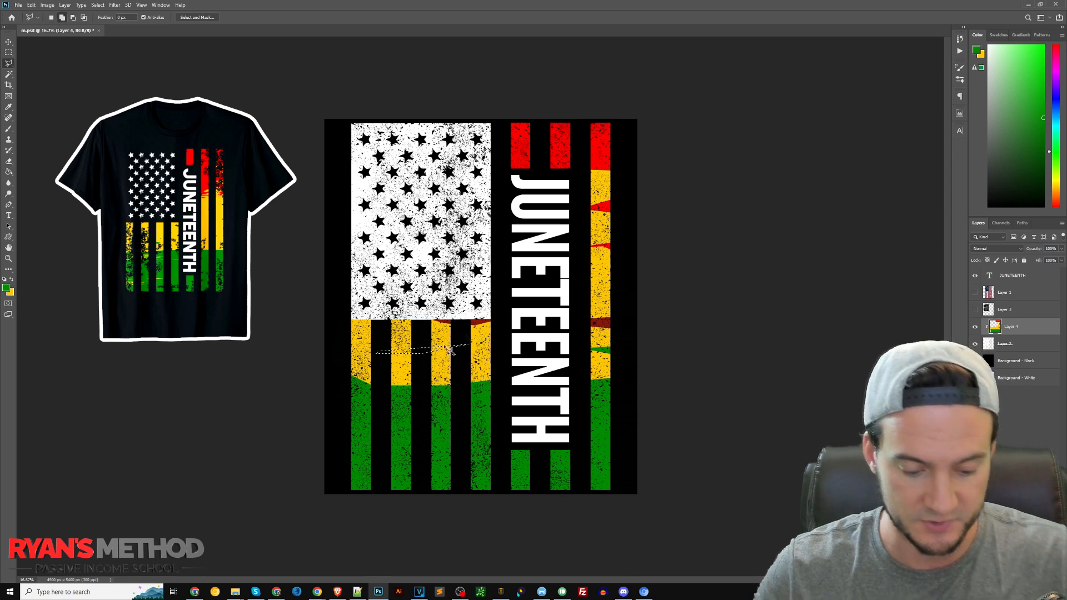
pyautogui.hotkey('shift', 'F5')
pyautogui.click(585, 167)
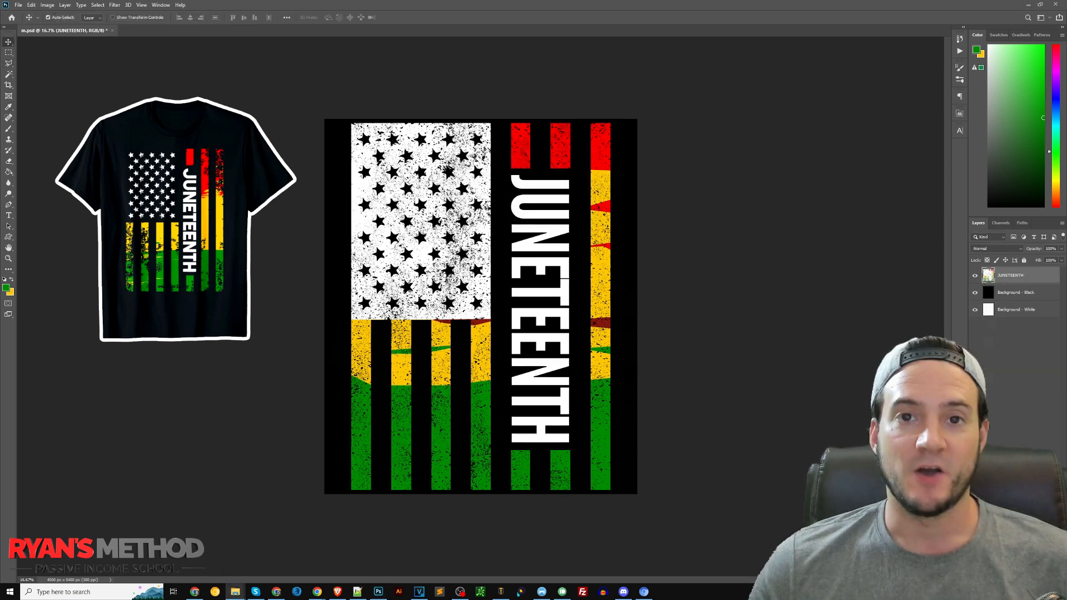